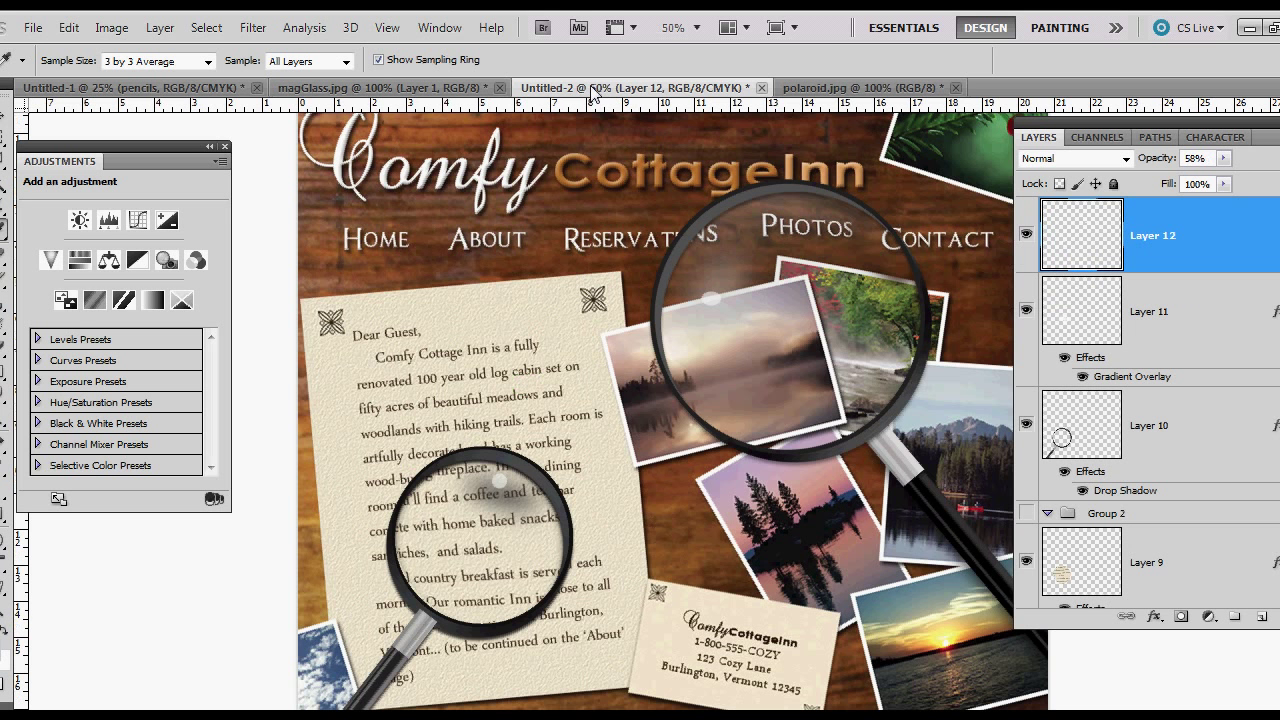
Switch to the polaroid.jpg document and add a new empty layer above the background
left_click(592, 90)
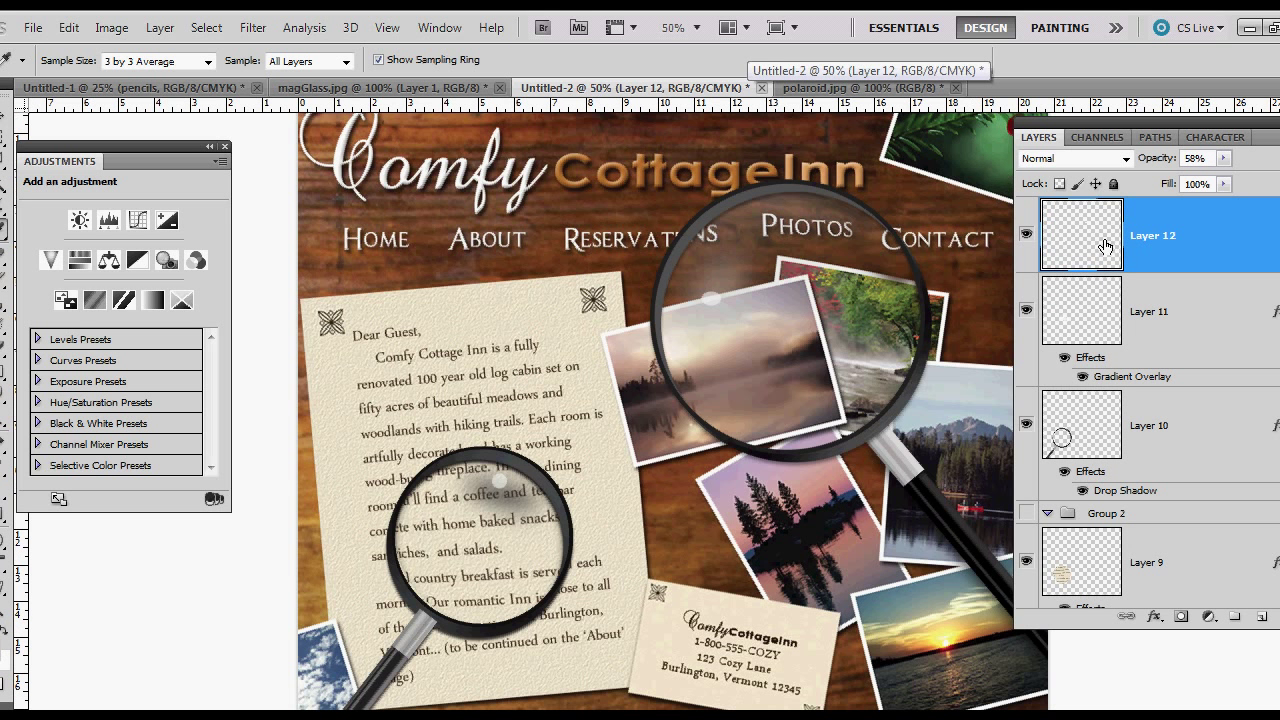
left_click(878, 90)
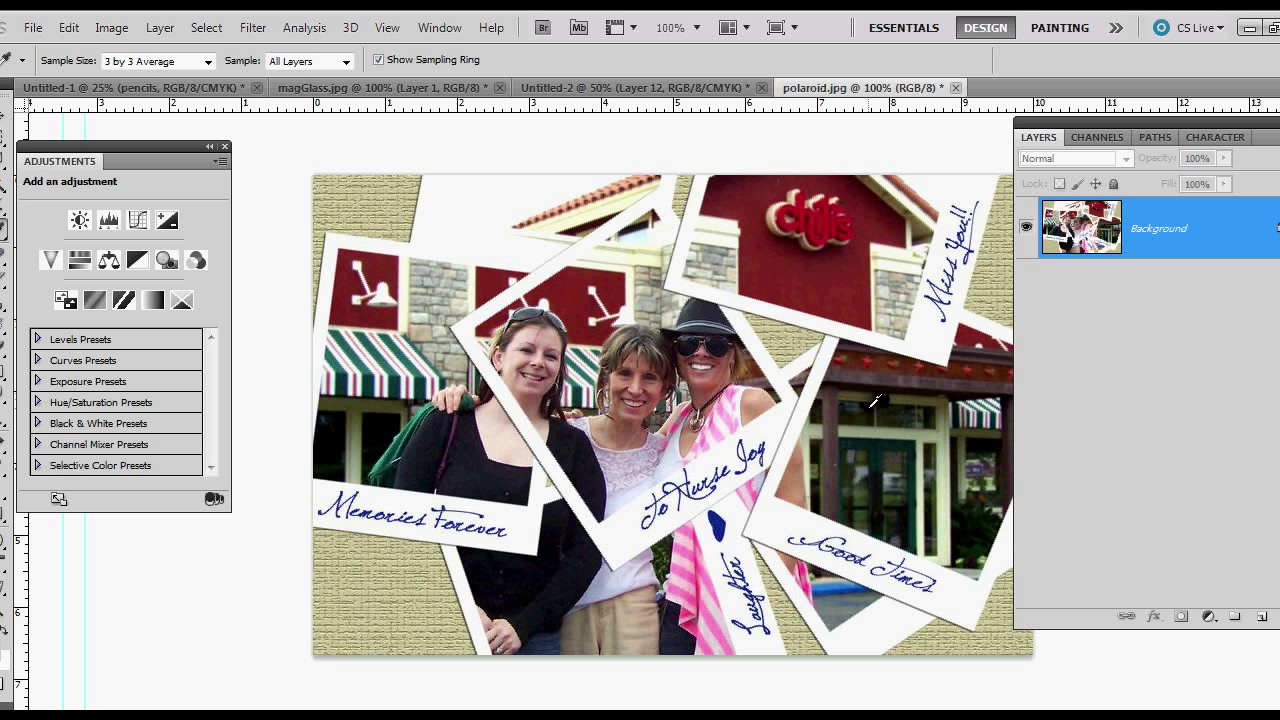
left_click(1261, 618)
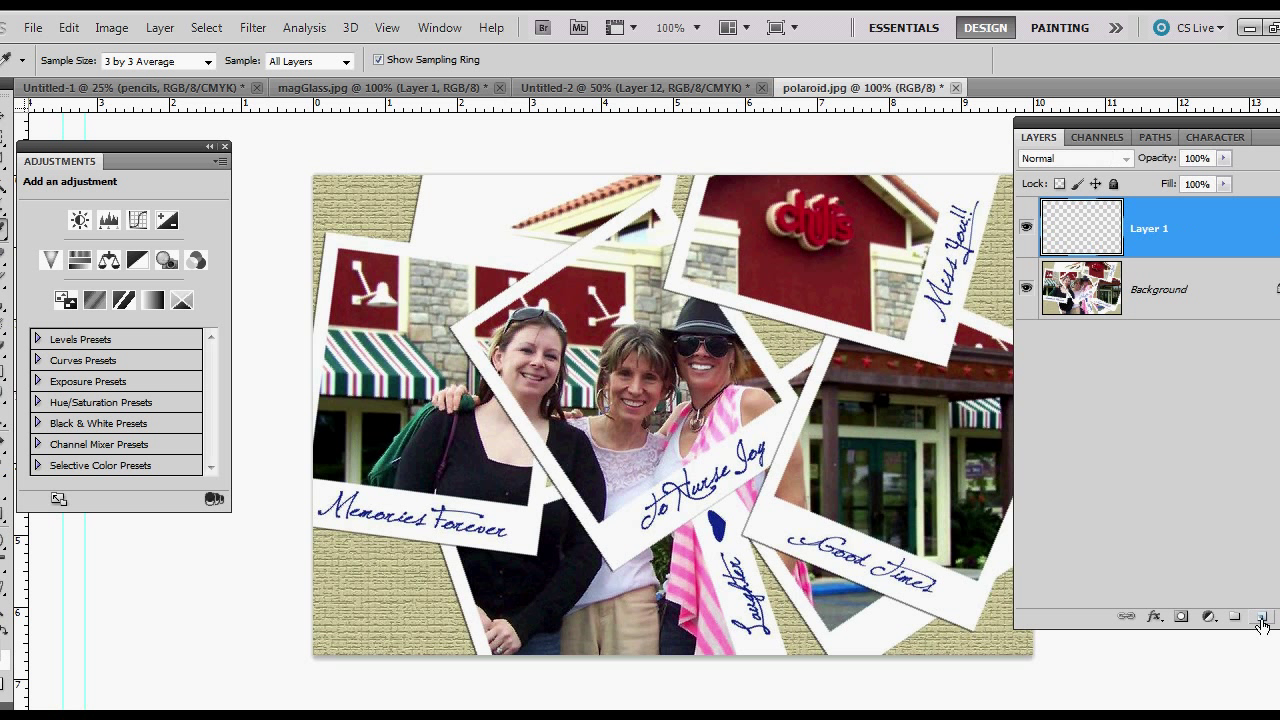
Make a circular selection with the Elliptical Marquee around the two women standing nearest the photo's centre
left_click(4, 136)
right_click(4, 136)
left_click(50, 152)
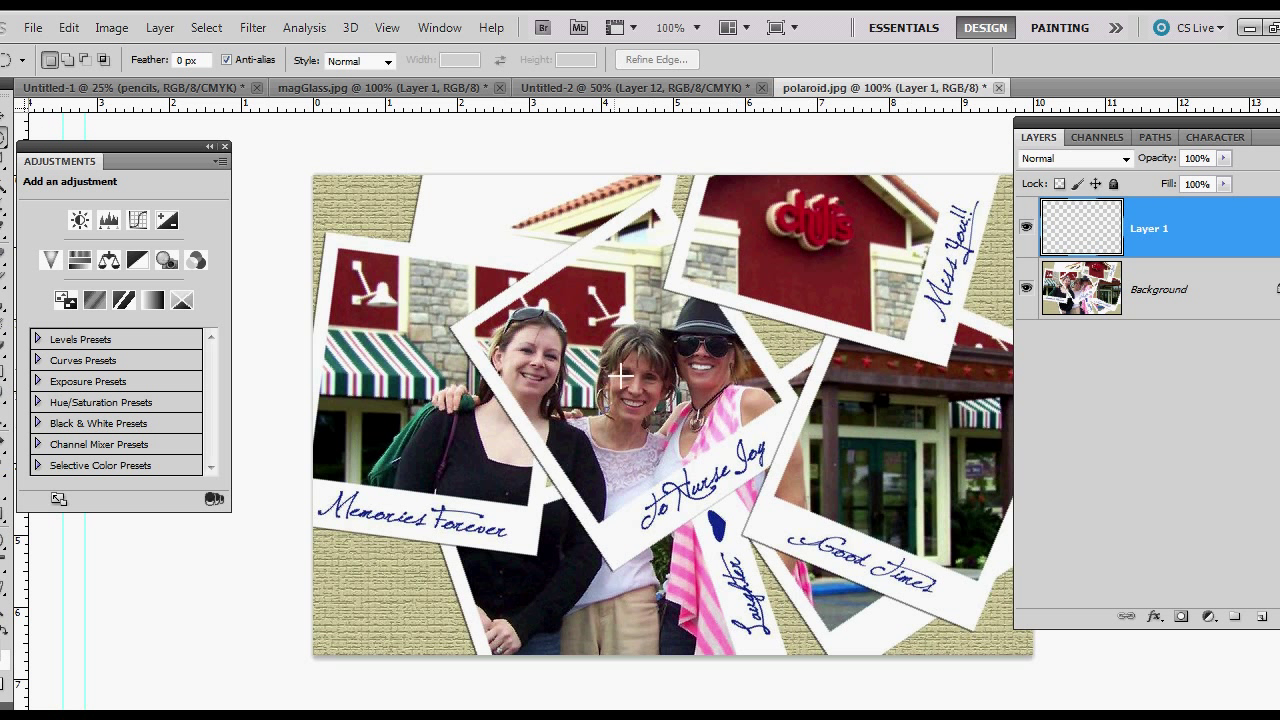
left_click_drag(602, 290, 734, 456)
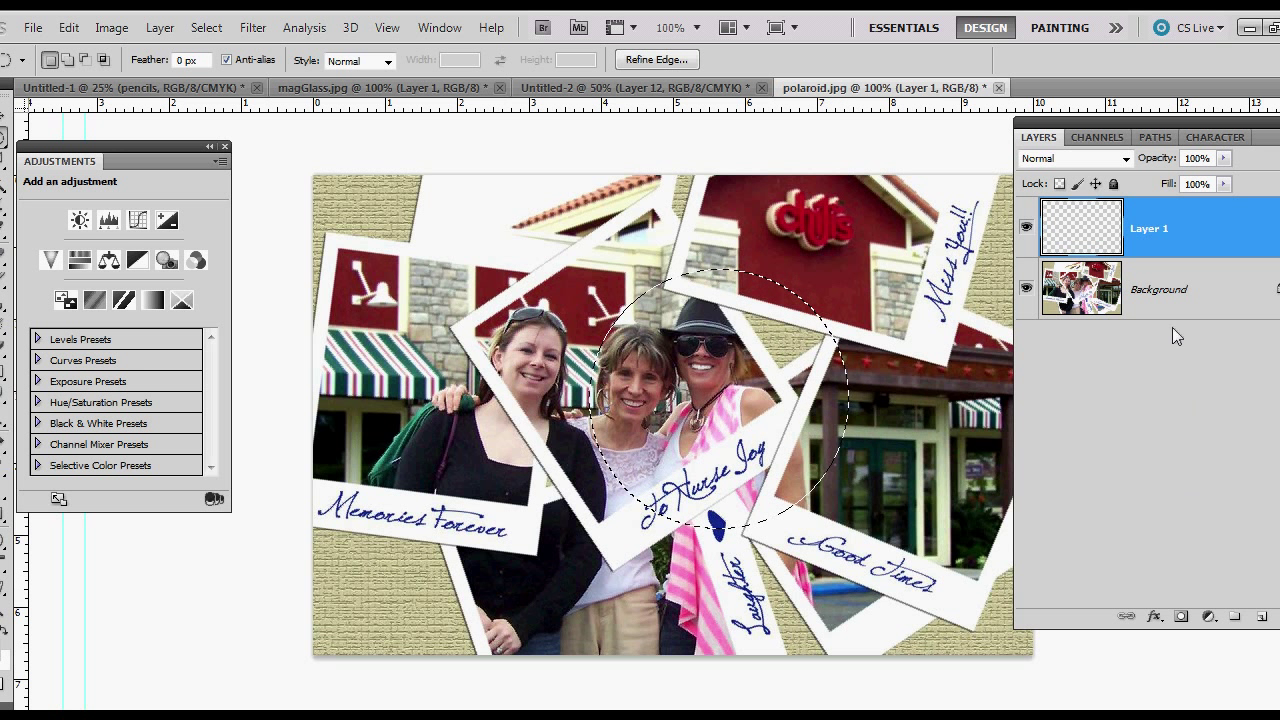
Copy the circled area from the Background layer and paste it into Layer 1
left_click(1160, 295)
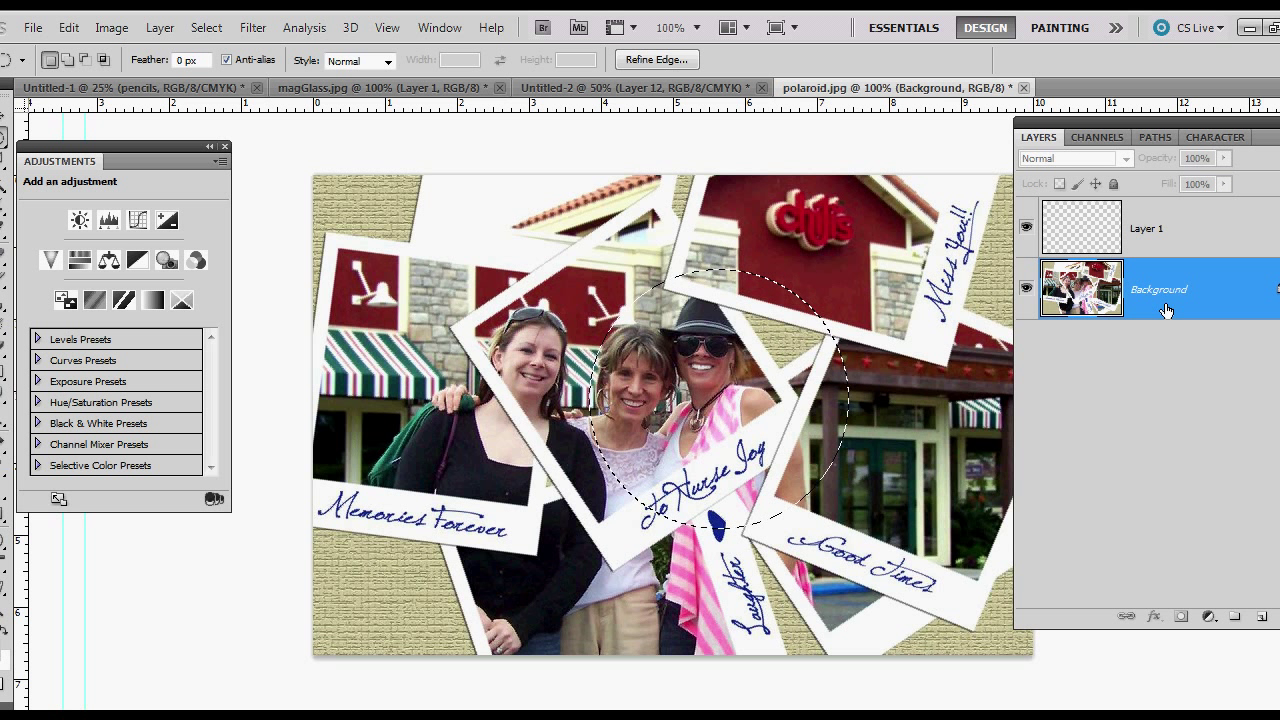
left_click(1166, 231)
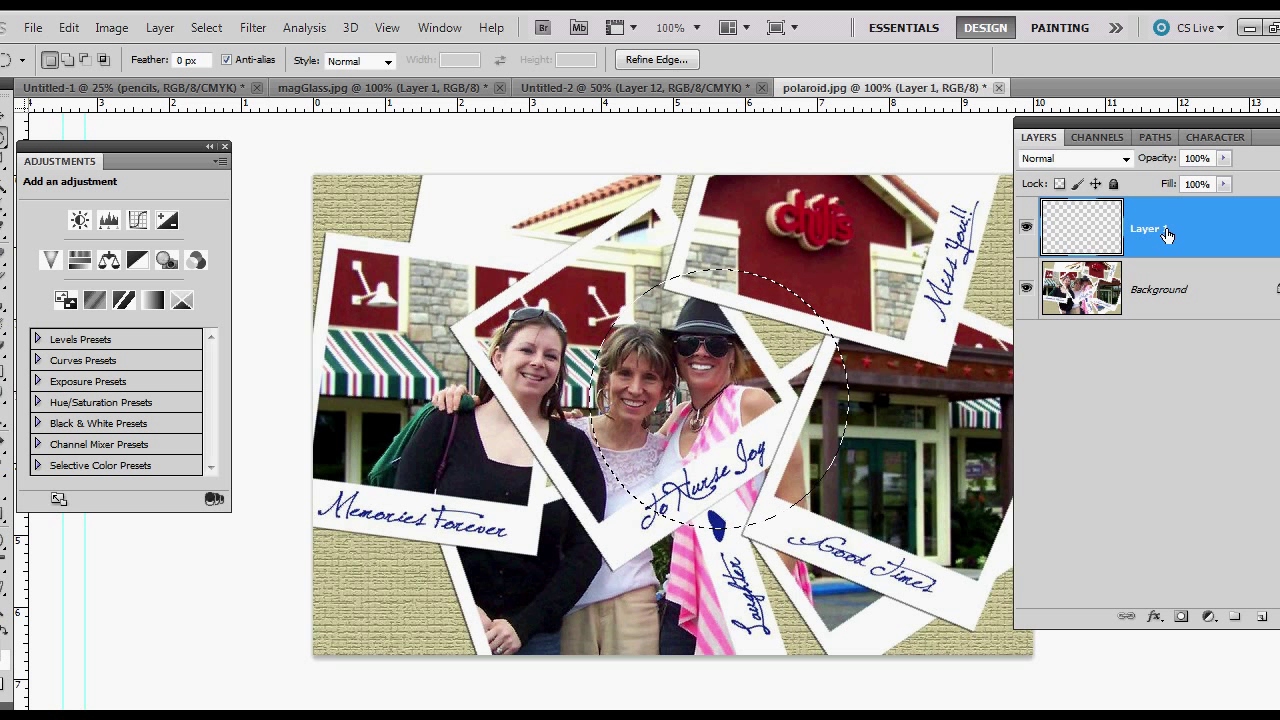
key("ctrl+v")
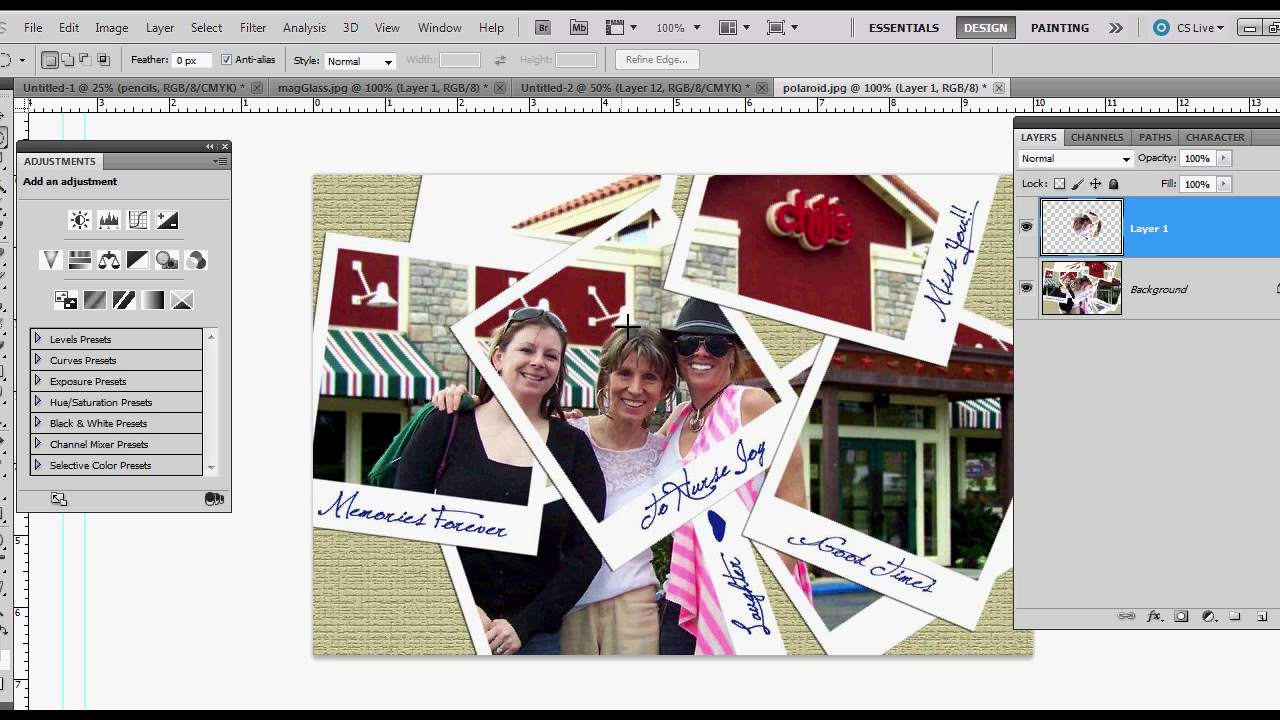
Apply the Spherize distortion to Layer 1 with an amount of 38% in Normal mode
left_click(255, 32)
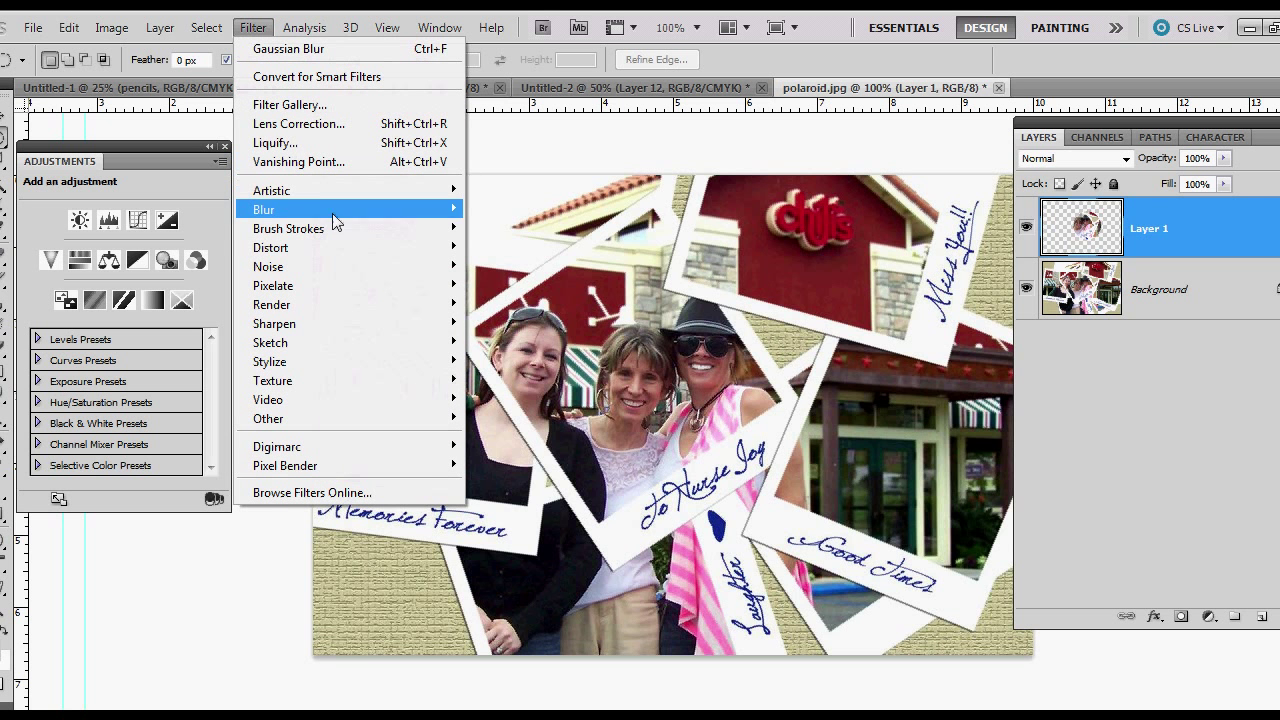
mouse_move(326, 251)
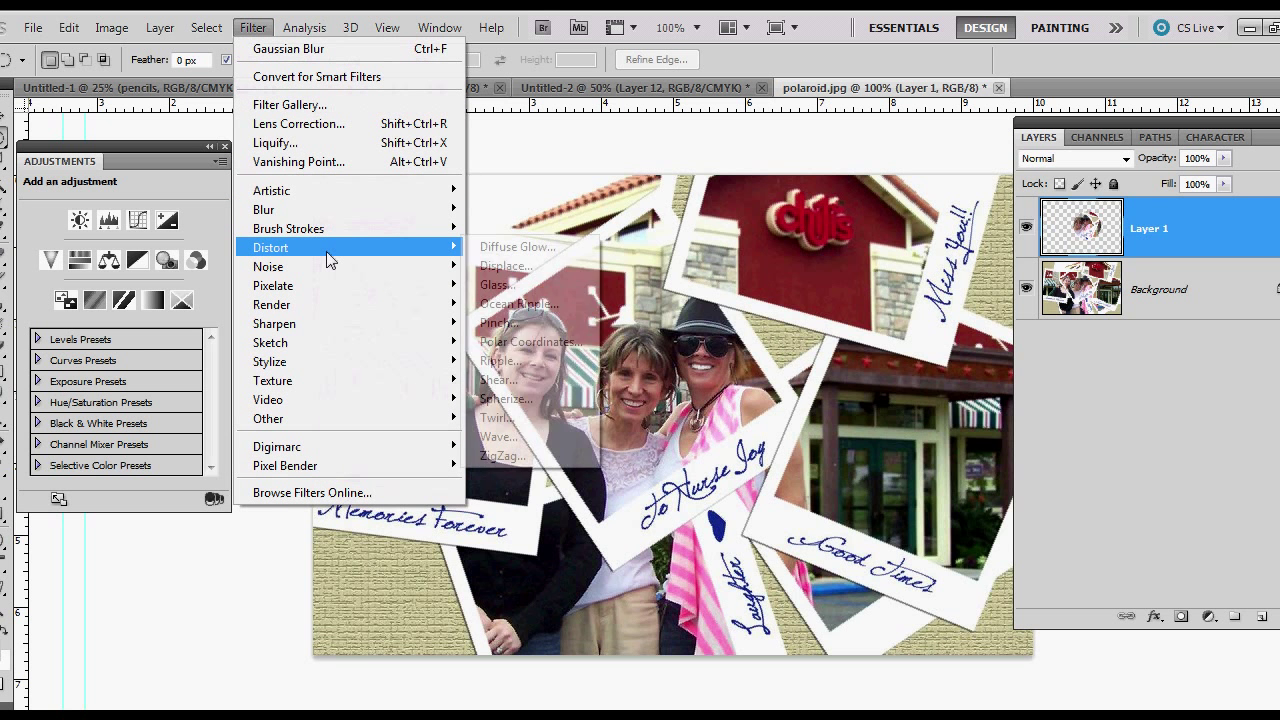
left_click(509, 398)
left_click_drag(950, 226, 909, 251)
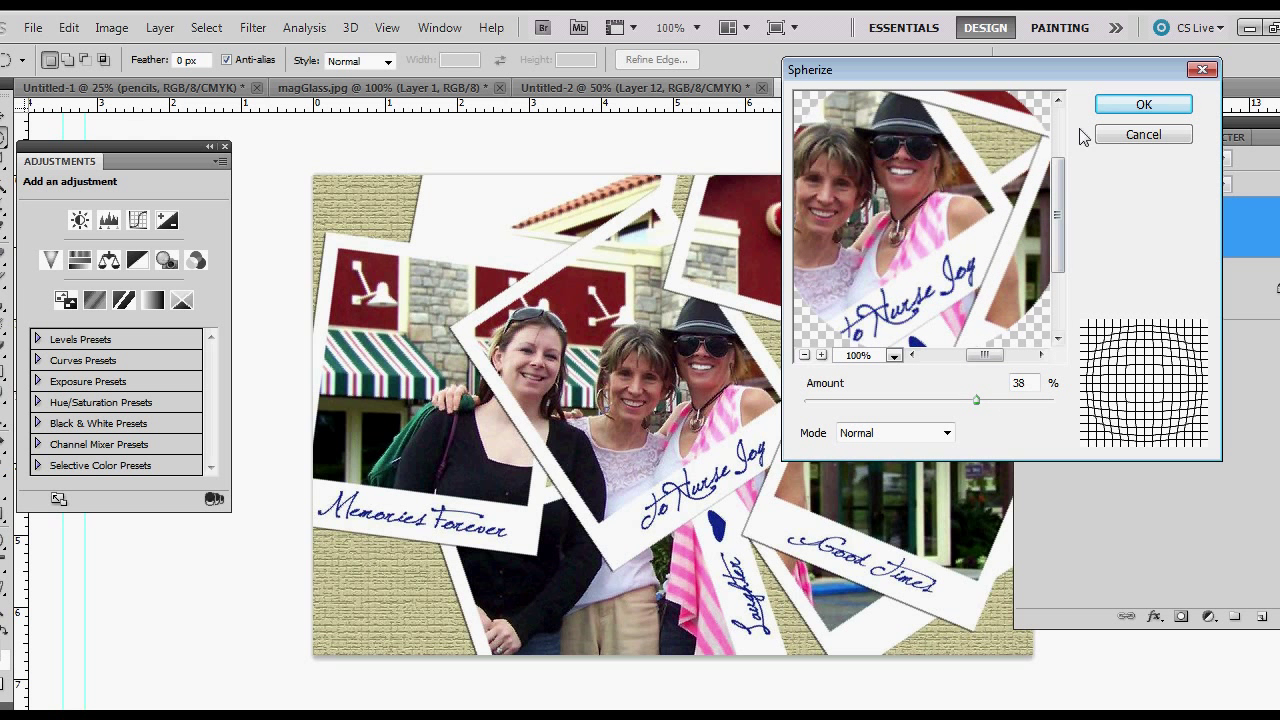
left_click(1106, 116)
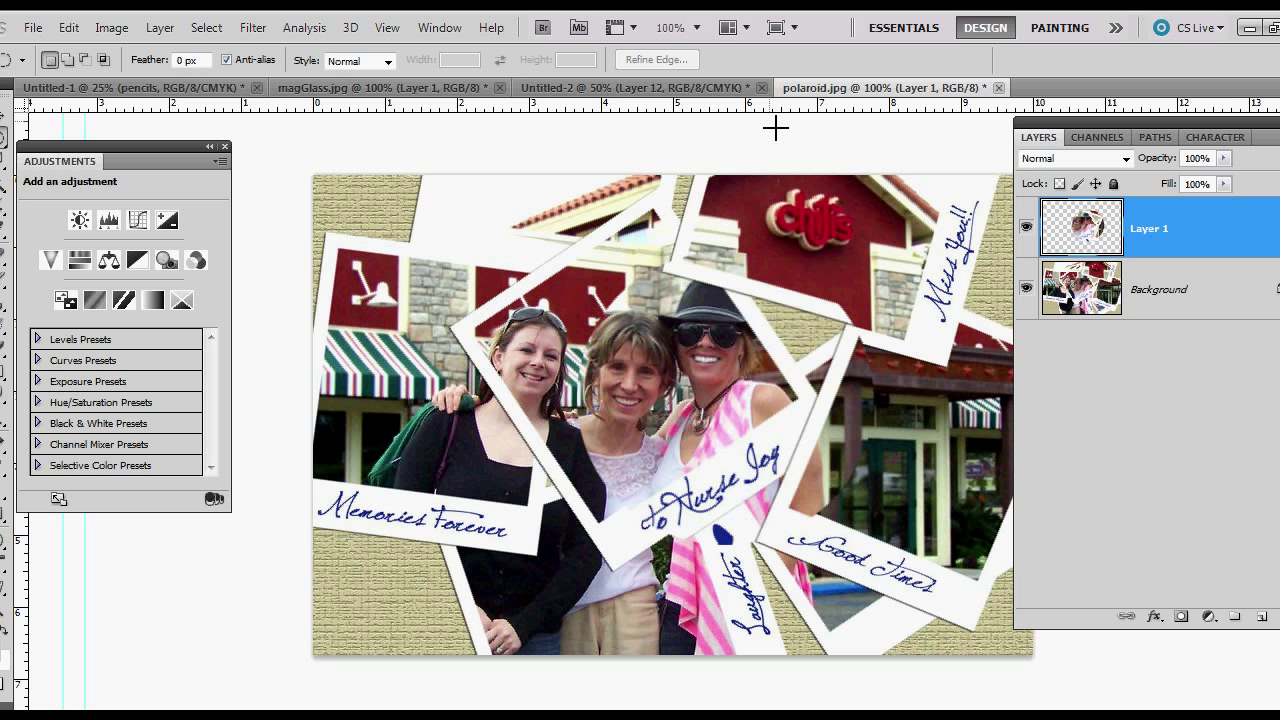
Add a new layer above Layer 1 and place guides at the upper and left edges of the bulged circle
left_click(1261, 616)
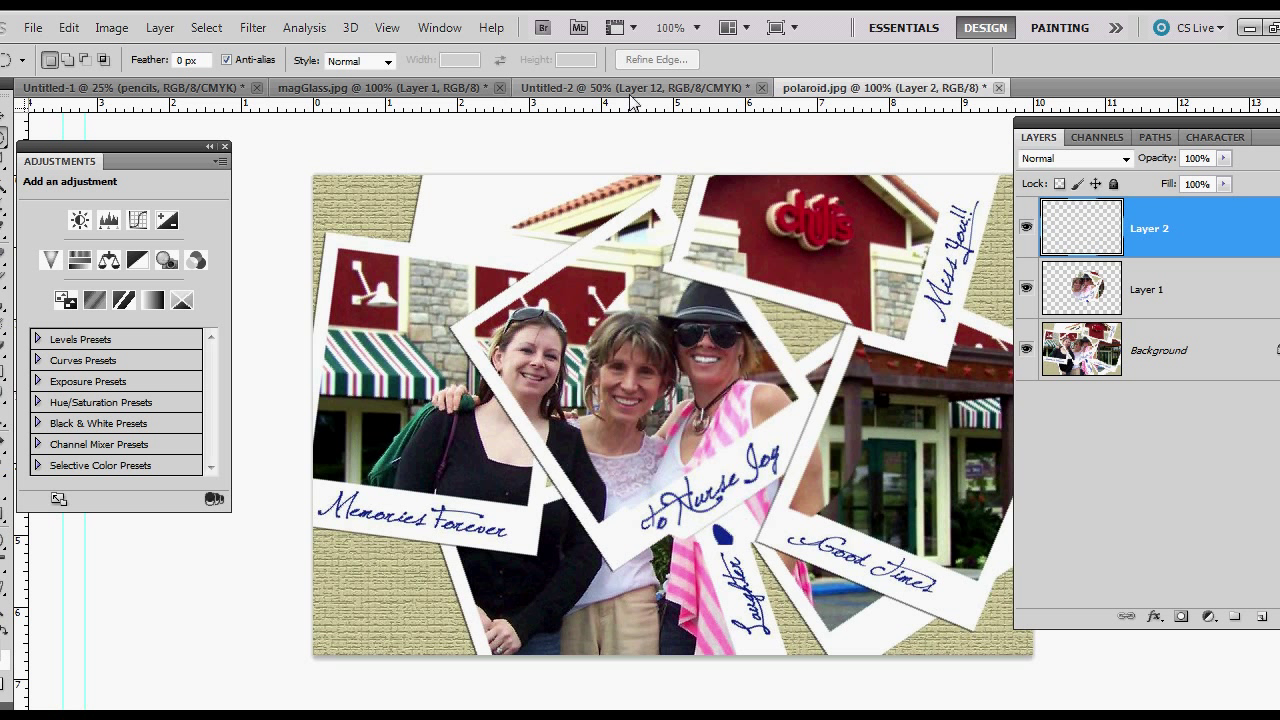
left_click_drag(658, 108, 619, 253)
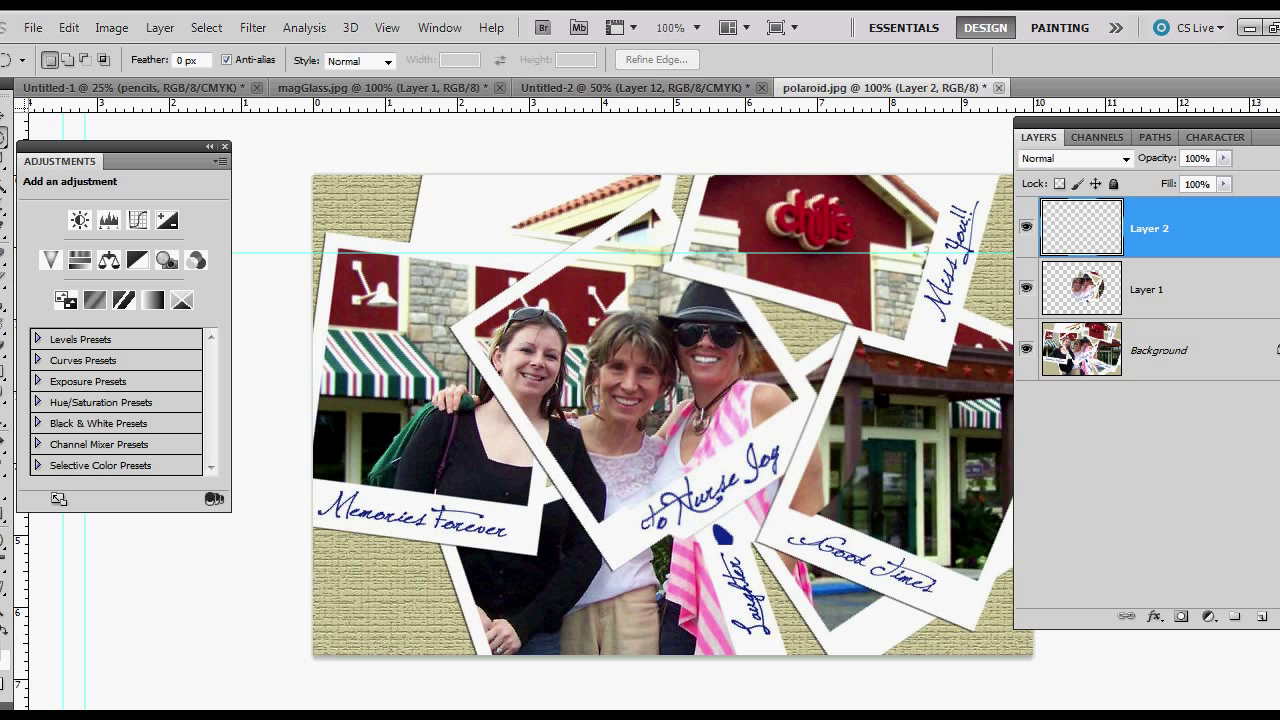
left_click_drag(28, 600, 581, 497)
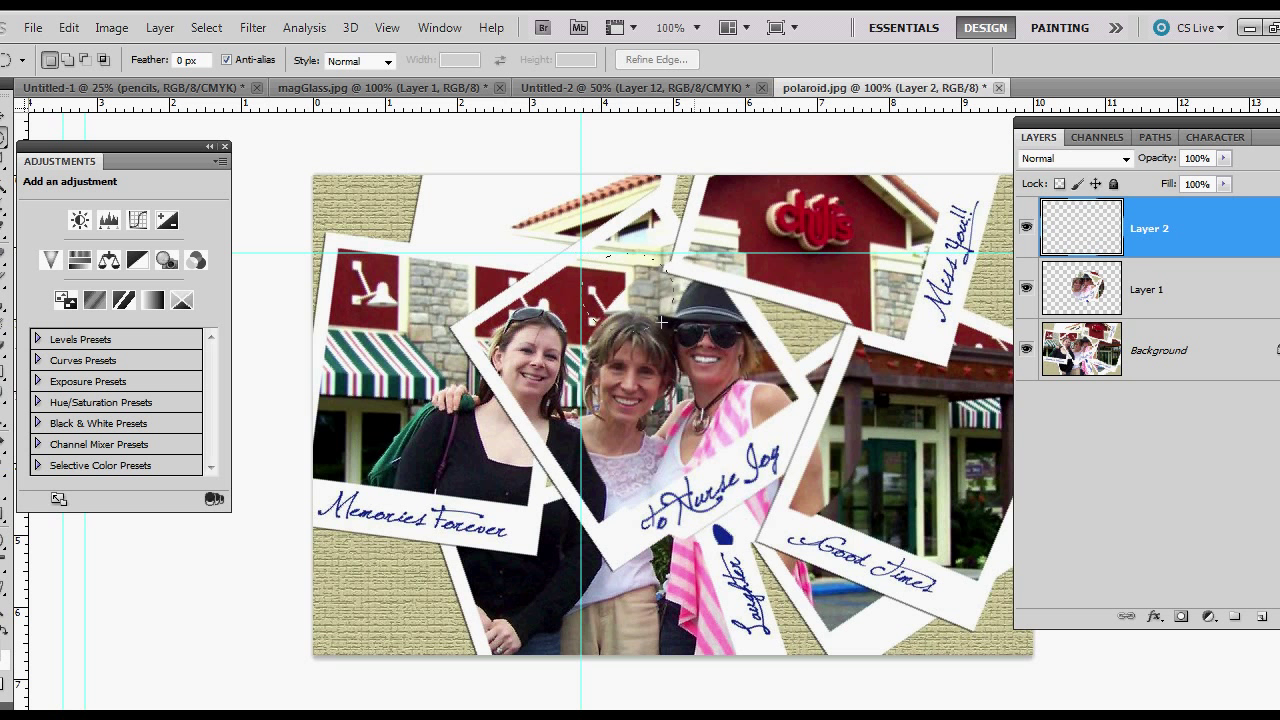
Select a circle around the bulged area from the guide intersection, fill everything outside it on Layer 2 with dark grey #272c2d, and deselect
left_click_drag(866, 534, 882, 541)
left_click_drag(893, 548, 900, 555)
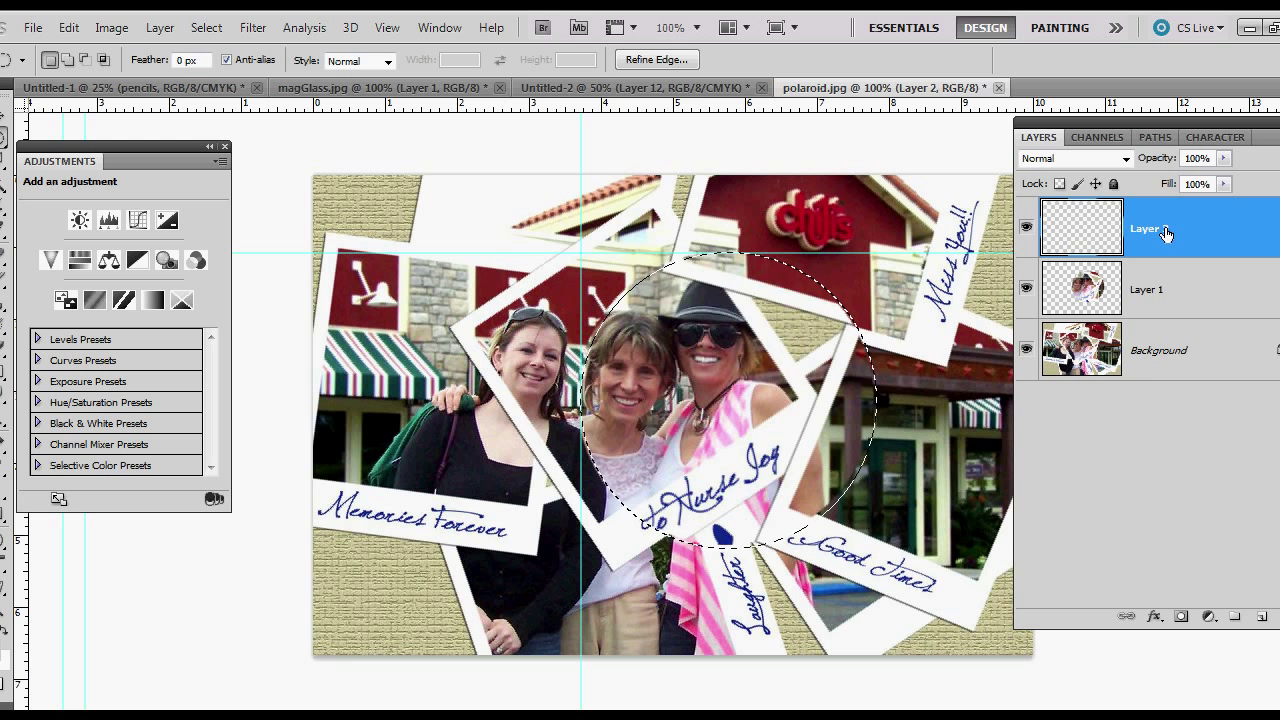
key("ctrl+shift+i")
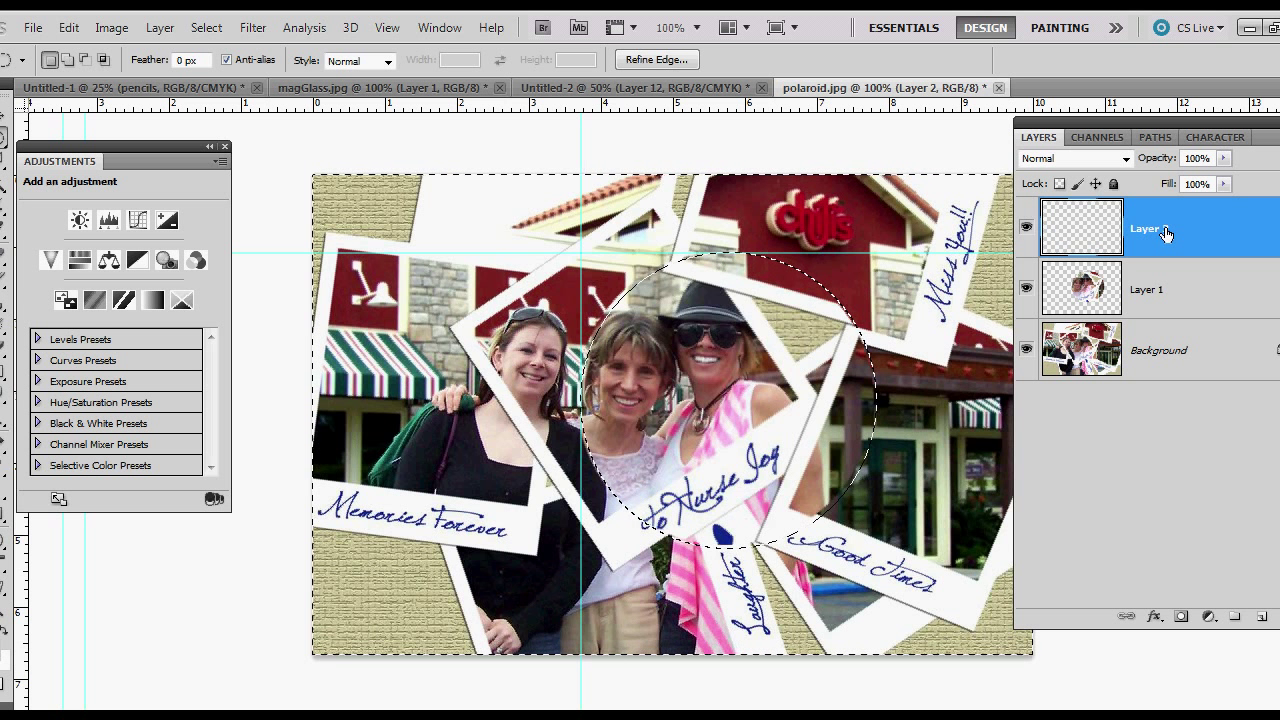
key("alt+BackSpace")
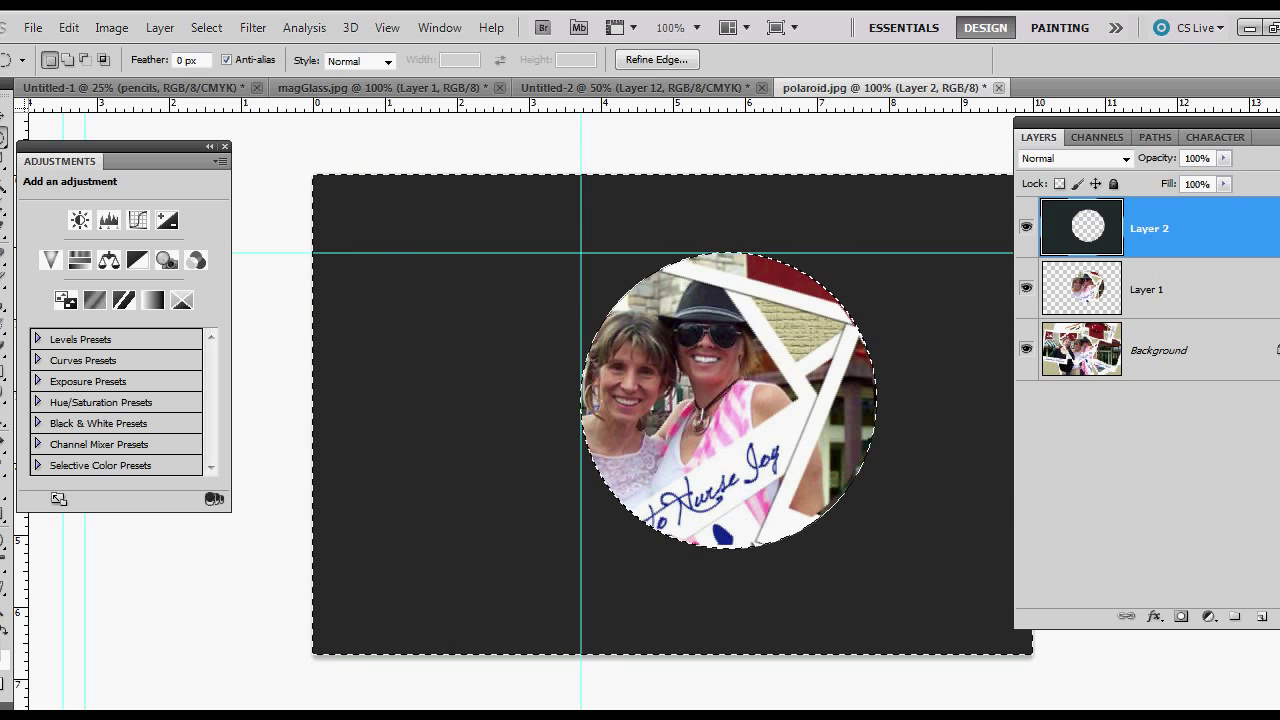
left_click(16, 634)
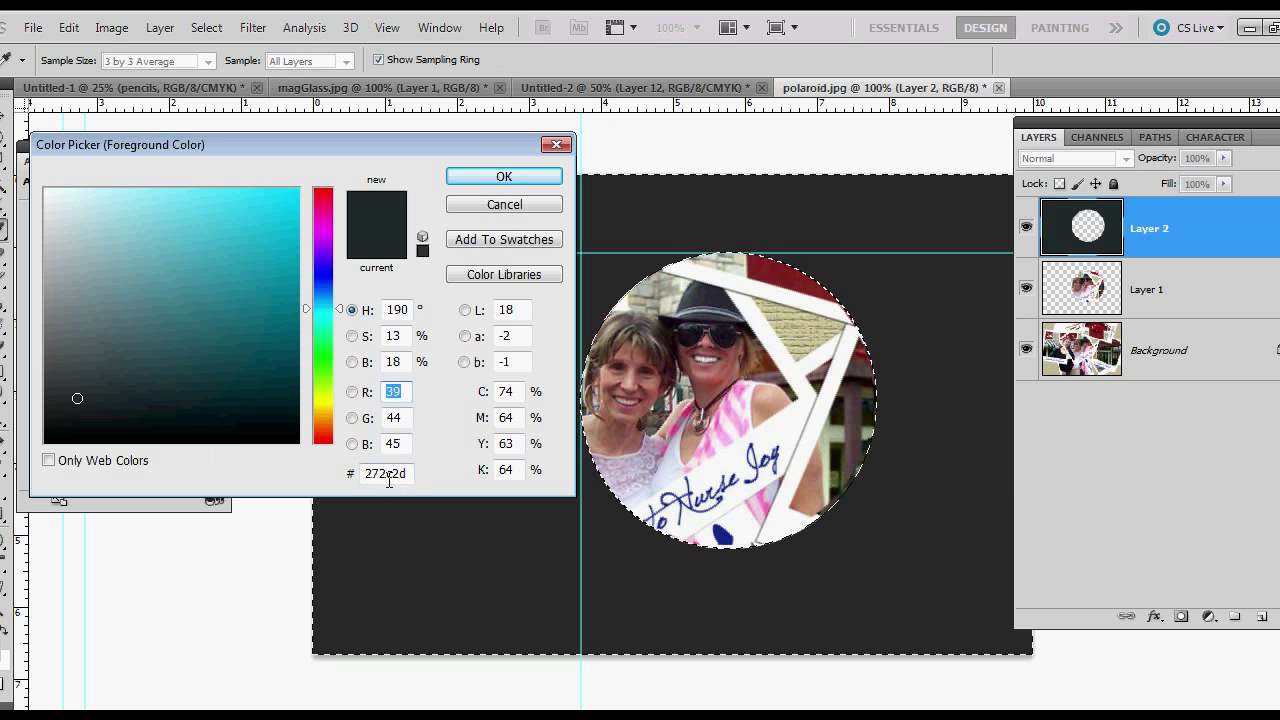
left_click(486, 180)
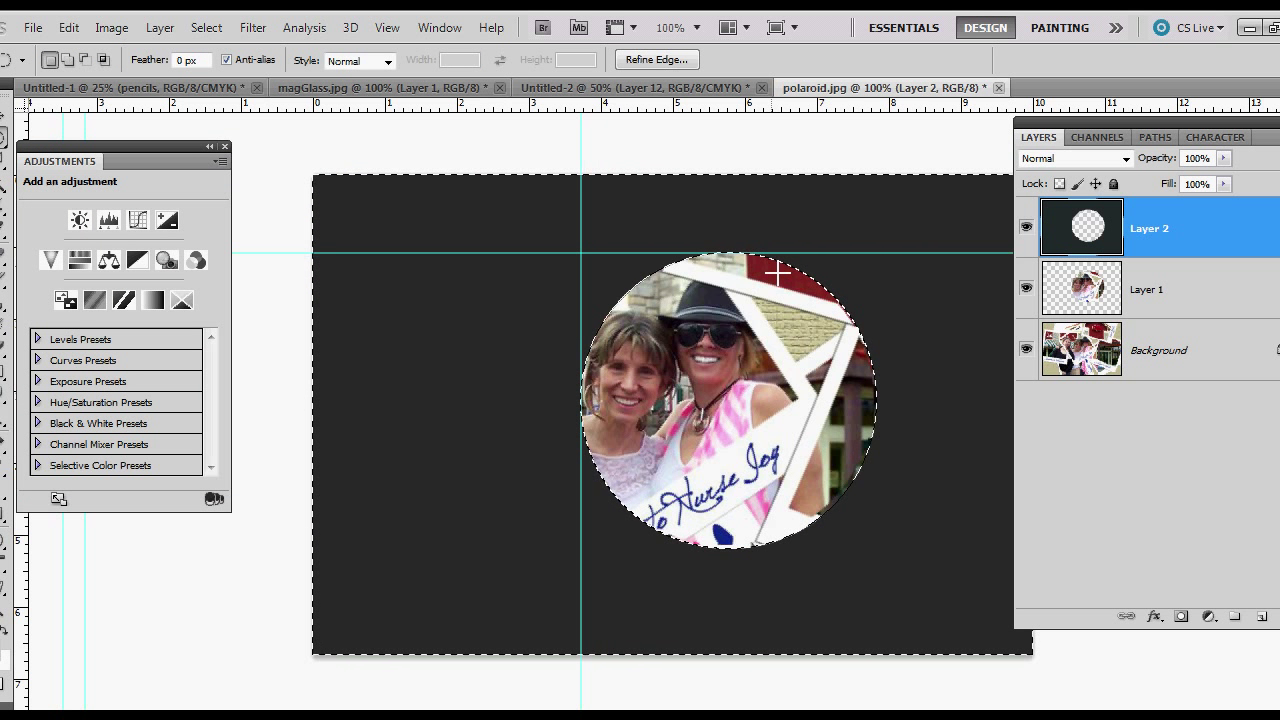
key("ctrl+d")
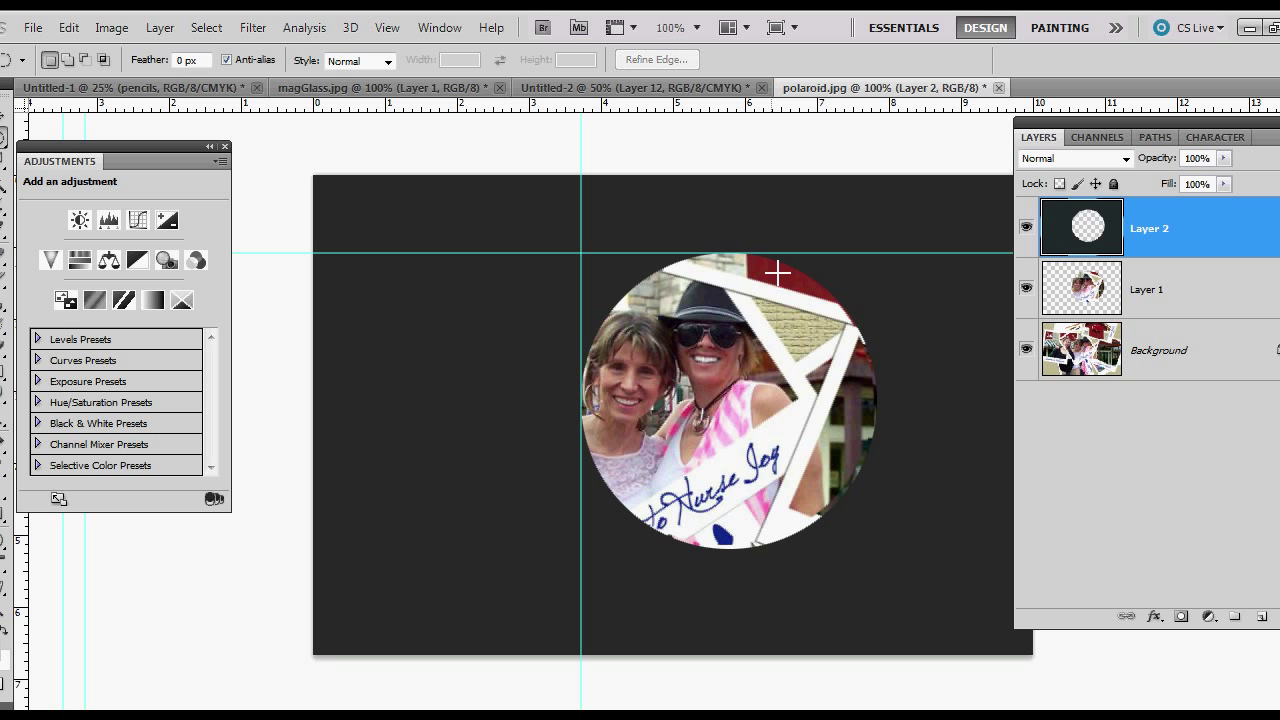
Move the horizontal guide slightly up and the vertical guide slightly left, just outside the circular opening
key("v")
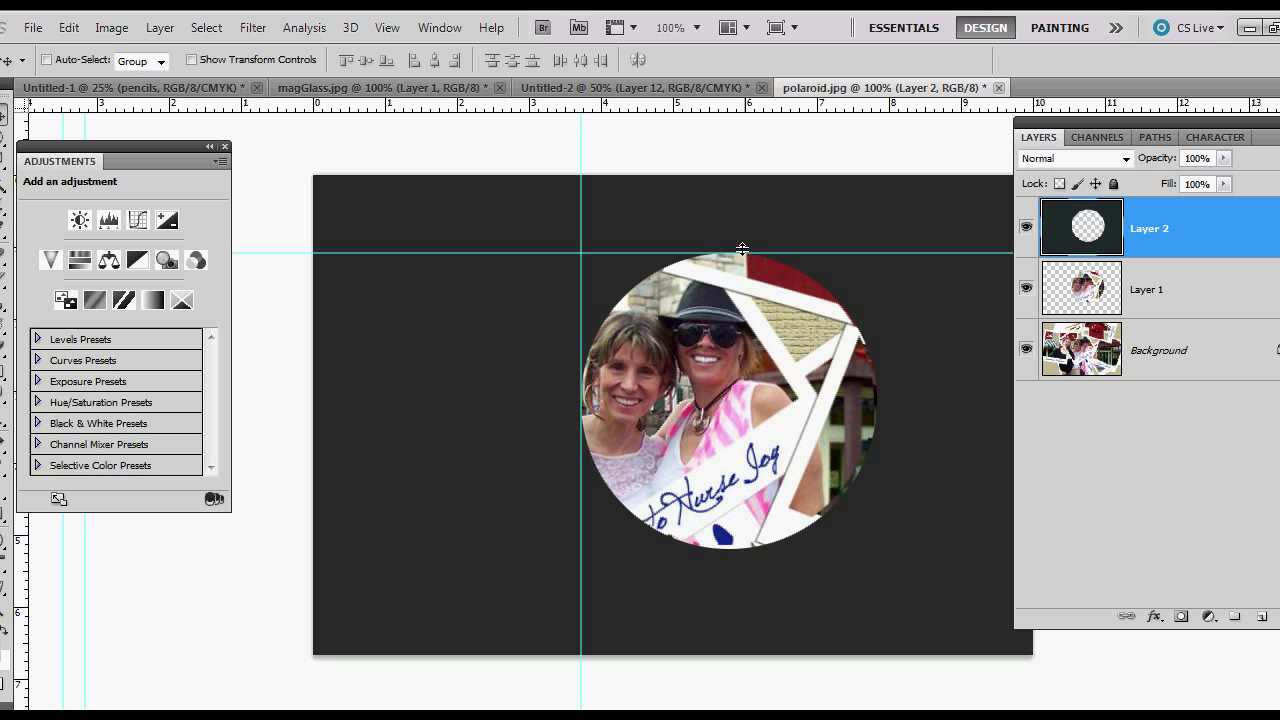
left_click_drag(742, 248, 739, 245)
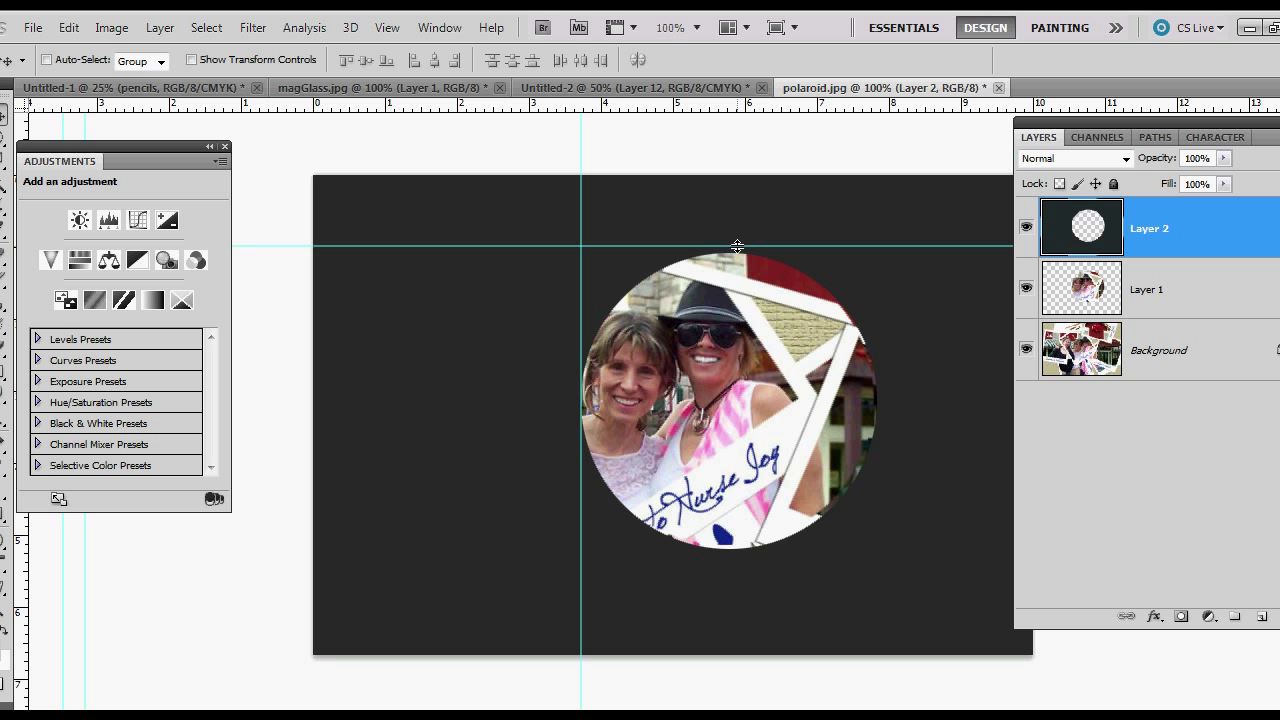
left_click_drag(581, 420, 573, 447)
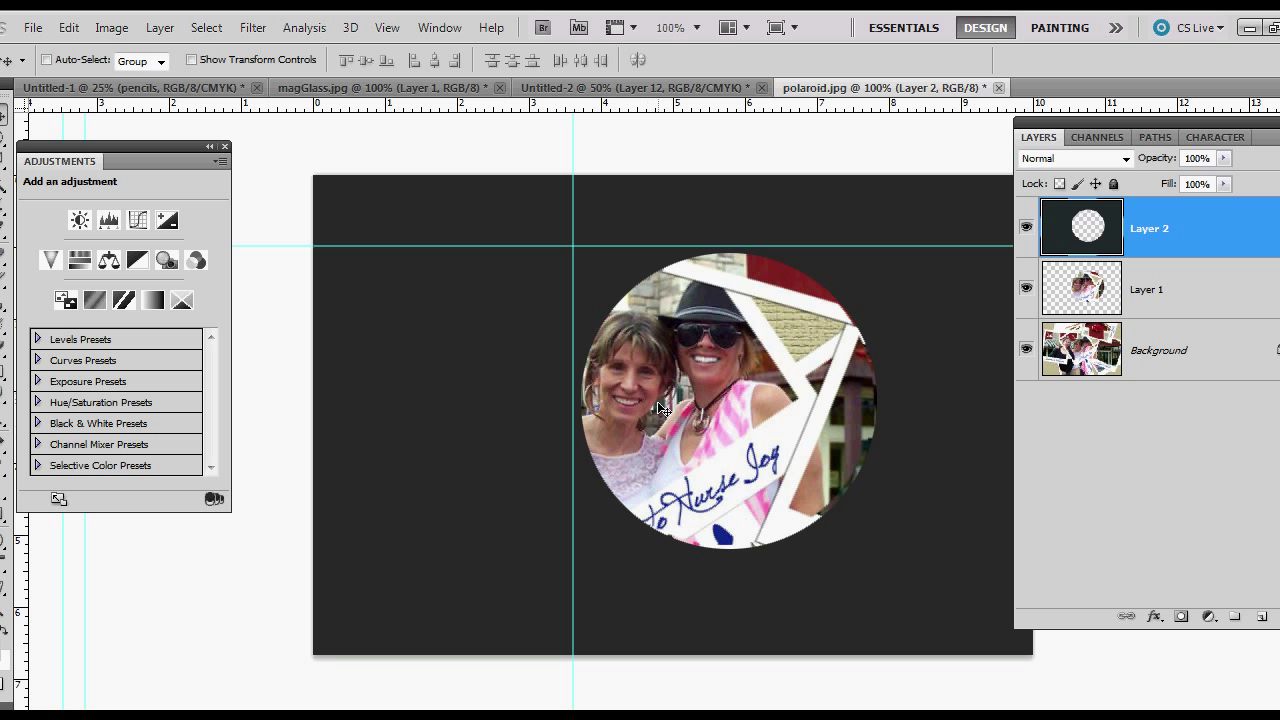
Select a slightly larger circle from the moved guides, delete the dark fill outside it to leave a thin ring, and deselect
left_click(6, 138)
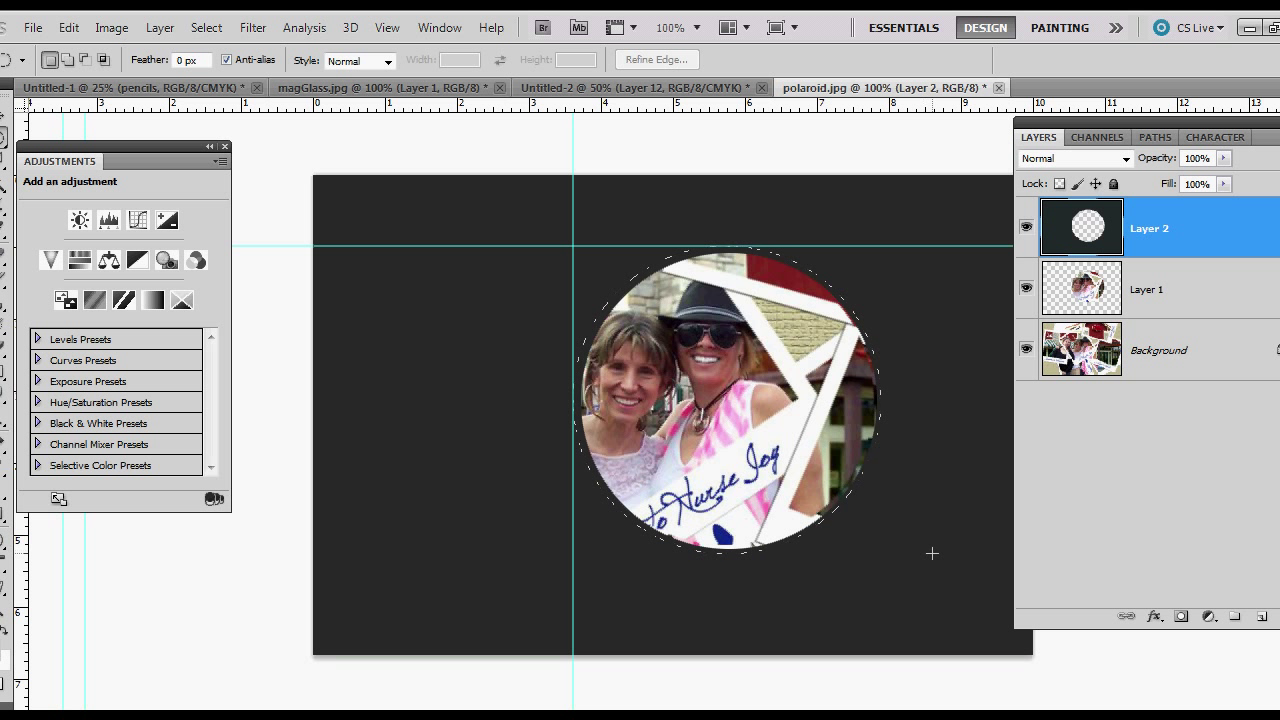
left_click_drag(932, 553, 940, 556)
left_click_drag(940, 556, 946, 566)
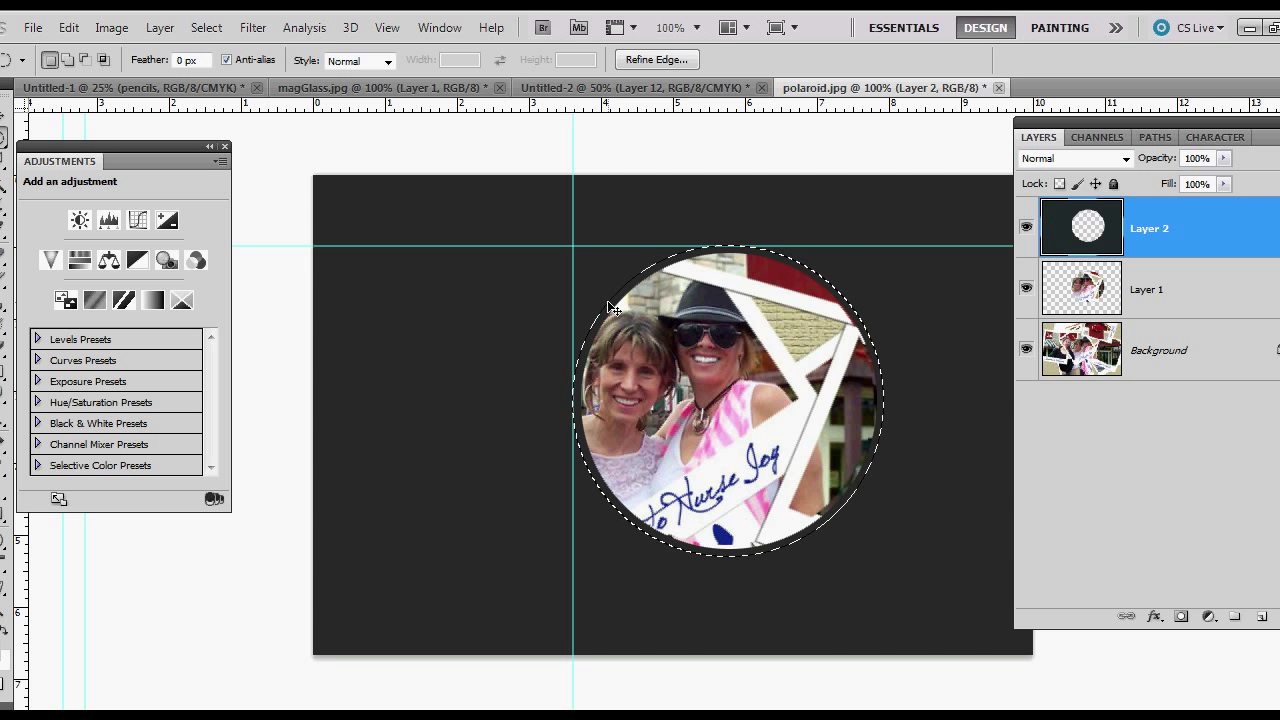
key("ctrl+shift+i")
key("Delete")
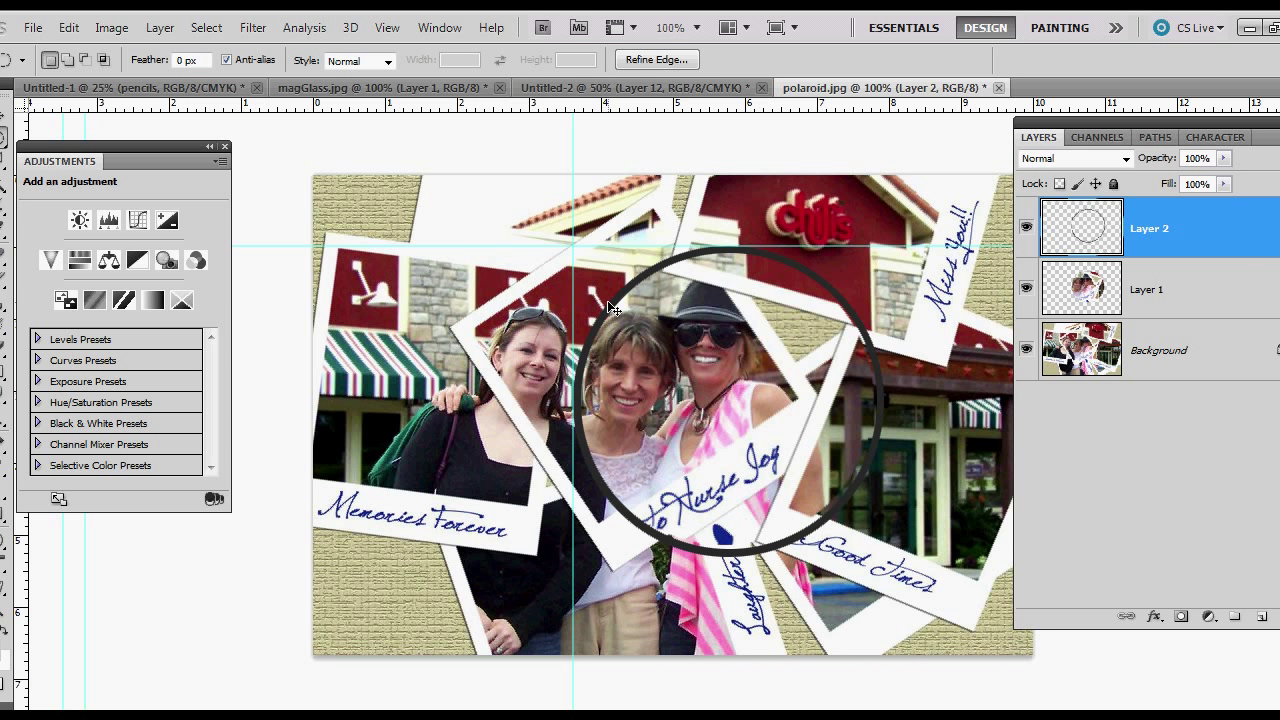
key("ctrl+d")
Move the vertical and horizontal guides off the photo, away from the ring
key("v")
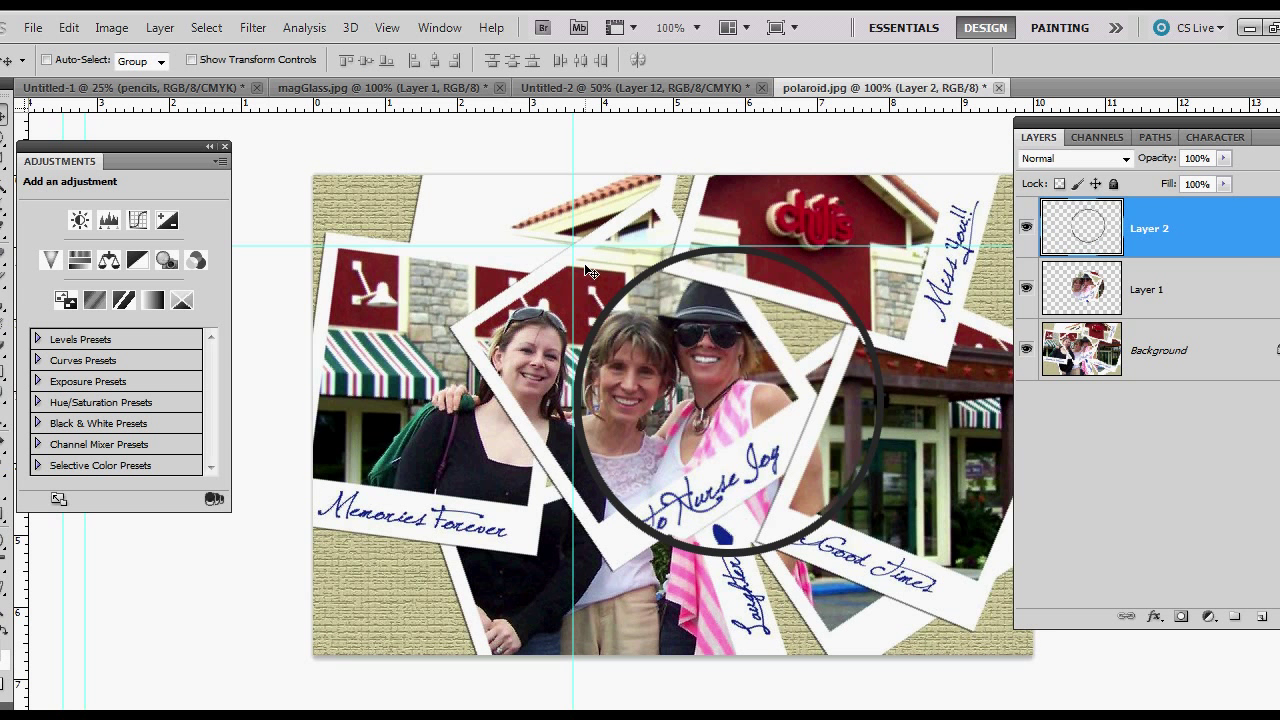
left_click_drag(573, 268, 124, 262)
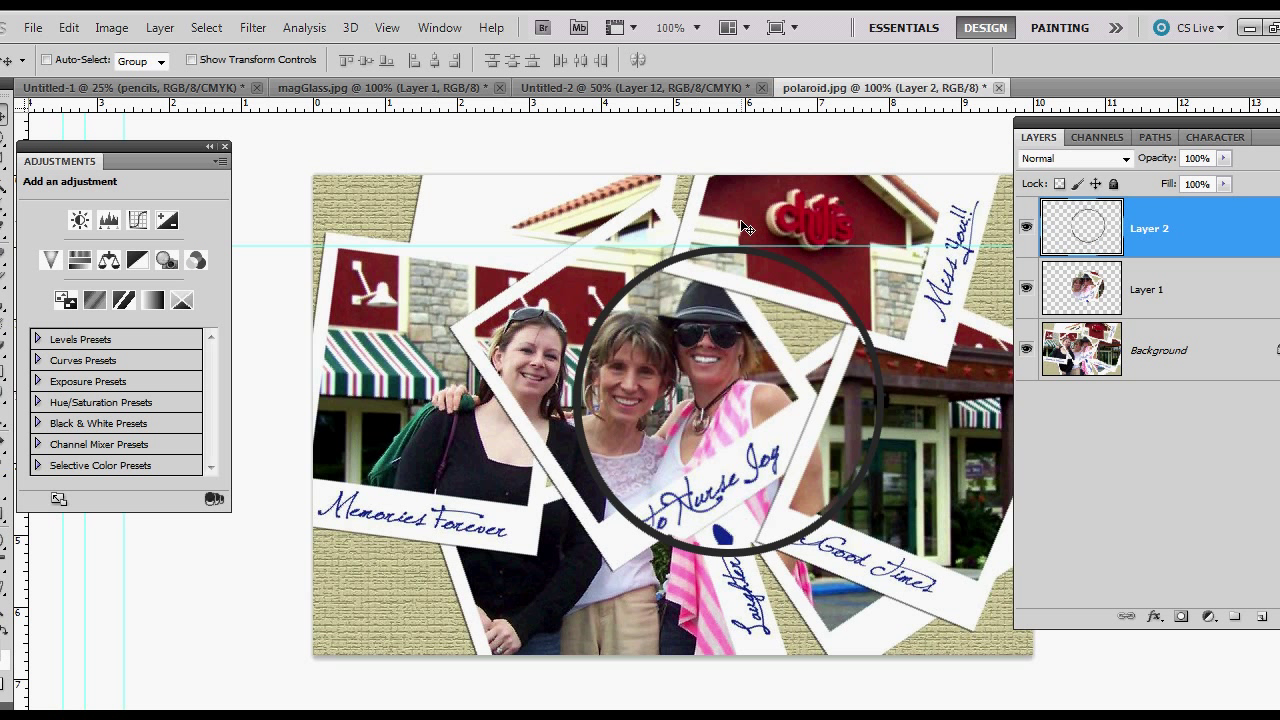
left_click_drag(733, 247, 724, 122)
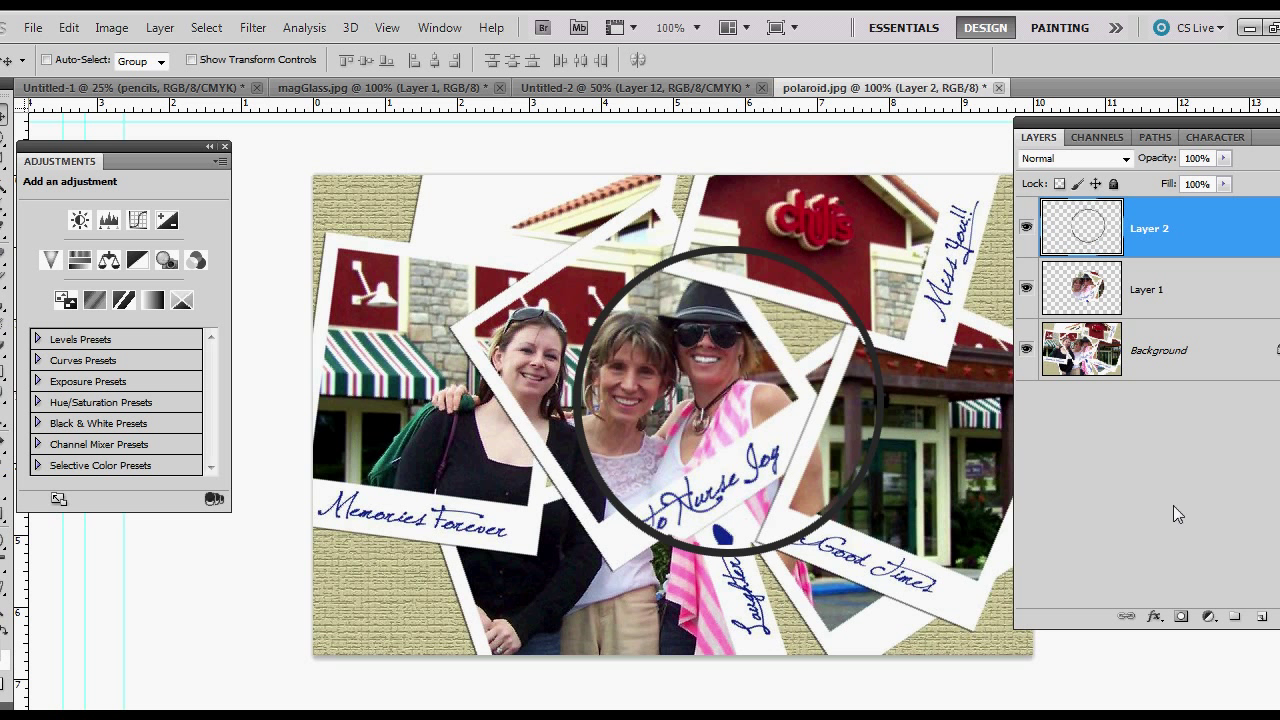
Make three copies of the ring layer beneath Layer 2, offset them slightly down and left to thicken the ring, and select all three copies
left_click_drag(1209, 231, 1261, 614)
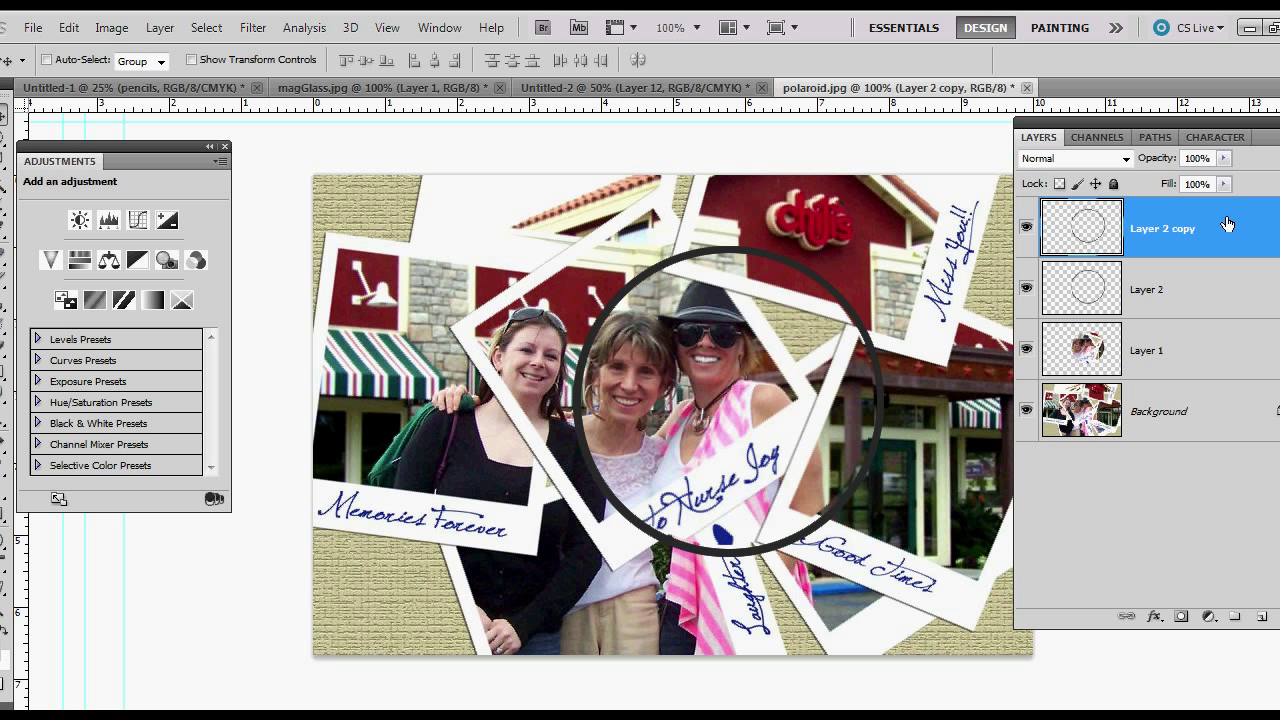
left_click_drag(1230, 232, 1207, 325)
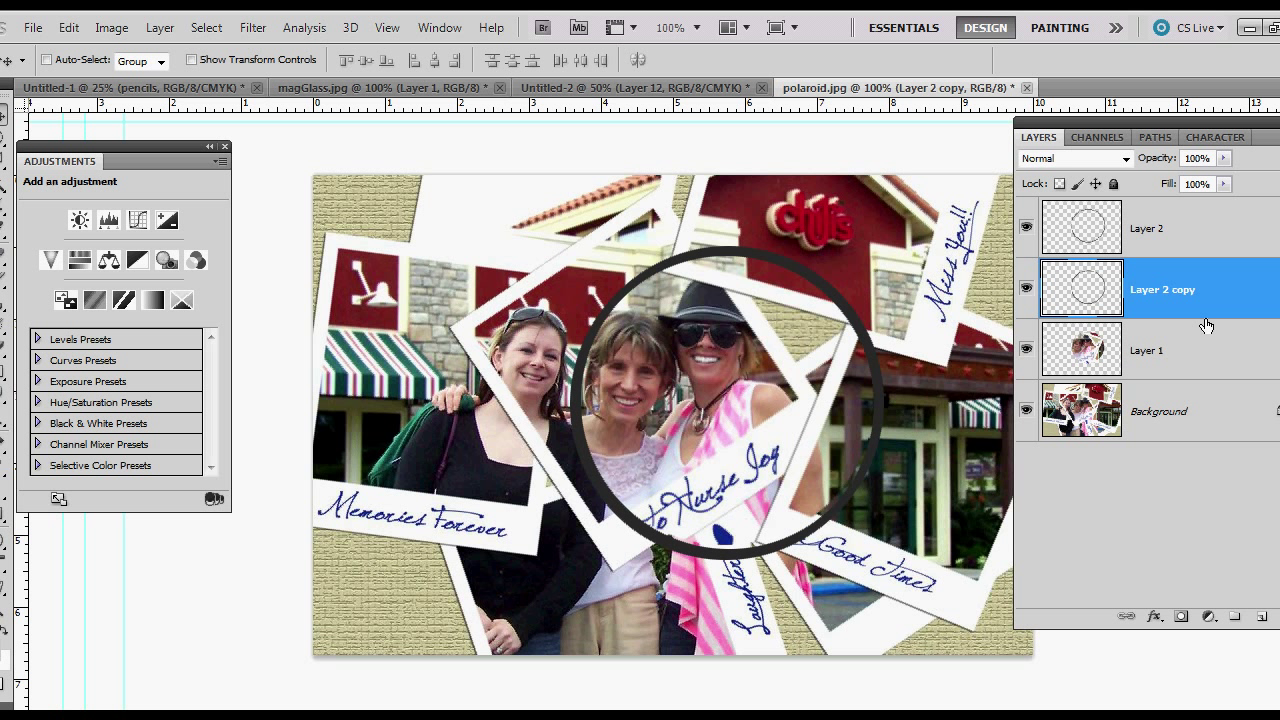
left_click_drag(1206, 291, 1261, 614)
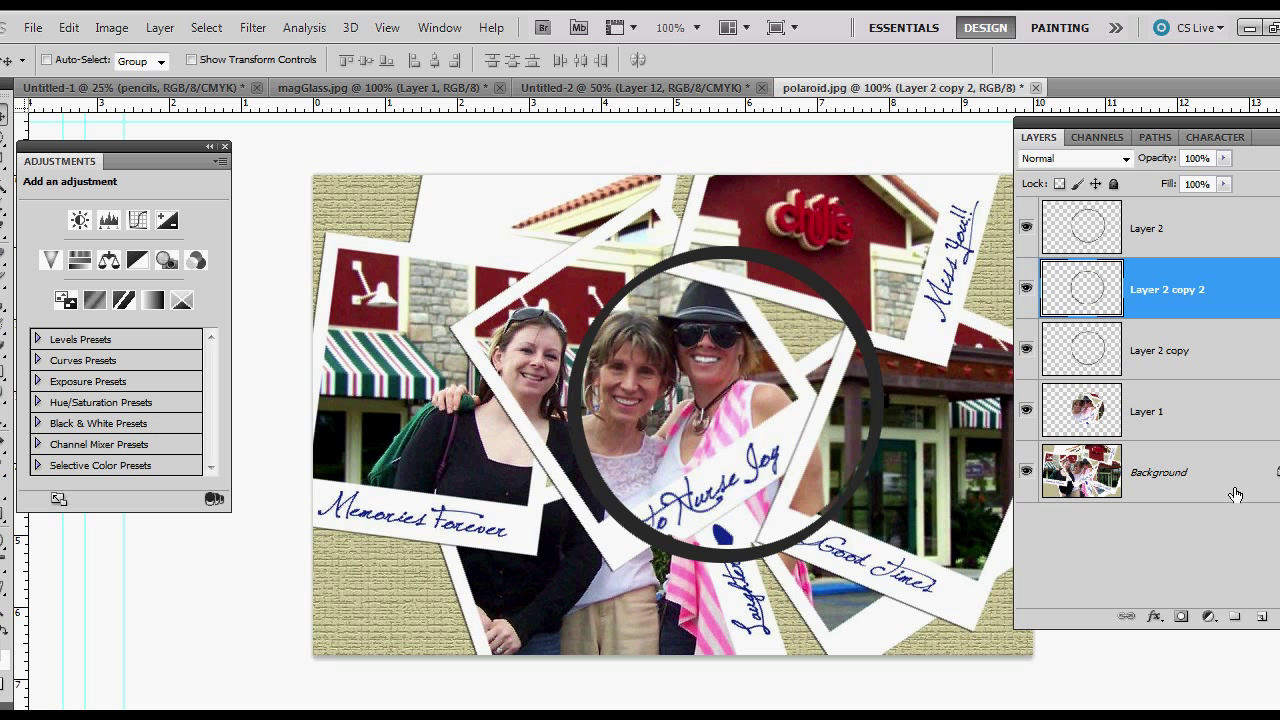
left_click(1218, 368)
left_click_drag(1223, 291, 1266, 617)
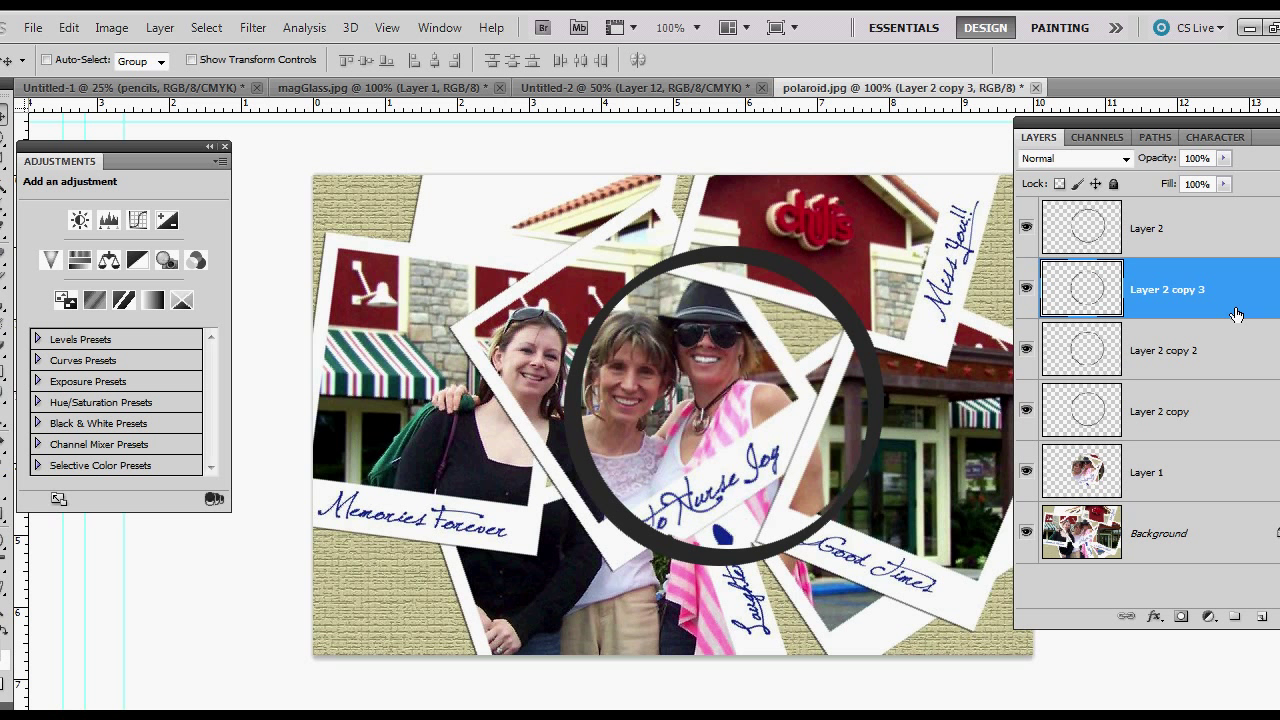
left_click(1253, 423, "shift")
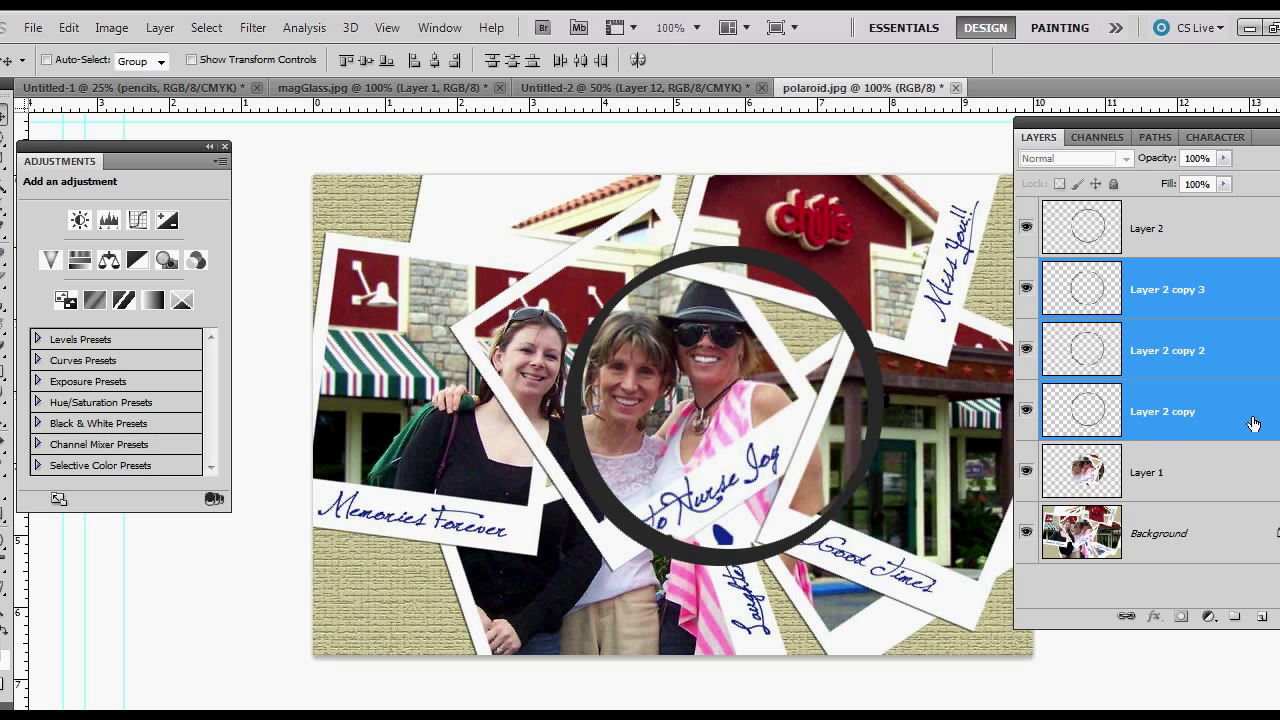
Merge the three selected ring copies and give the merged layer a Gradient Overlay with the MagnifyingGlass preset
right_click(1253, 423)
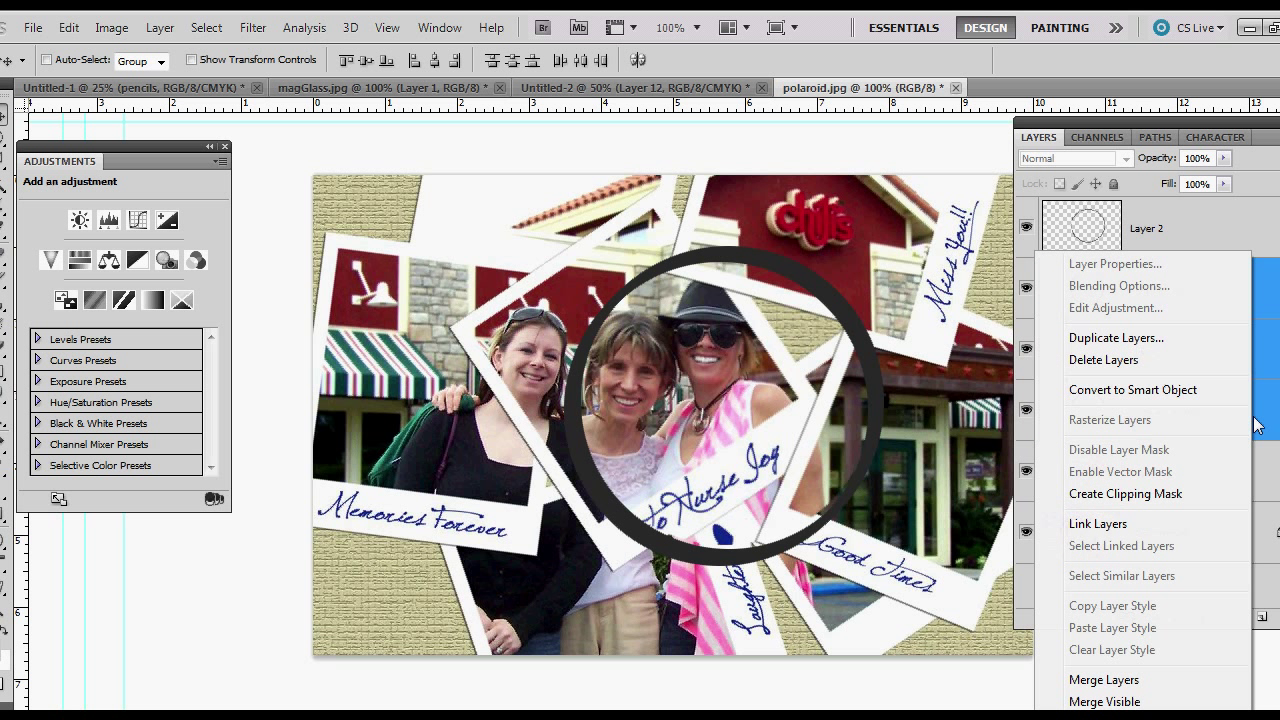
left_click(1193, 681)
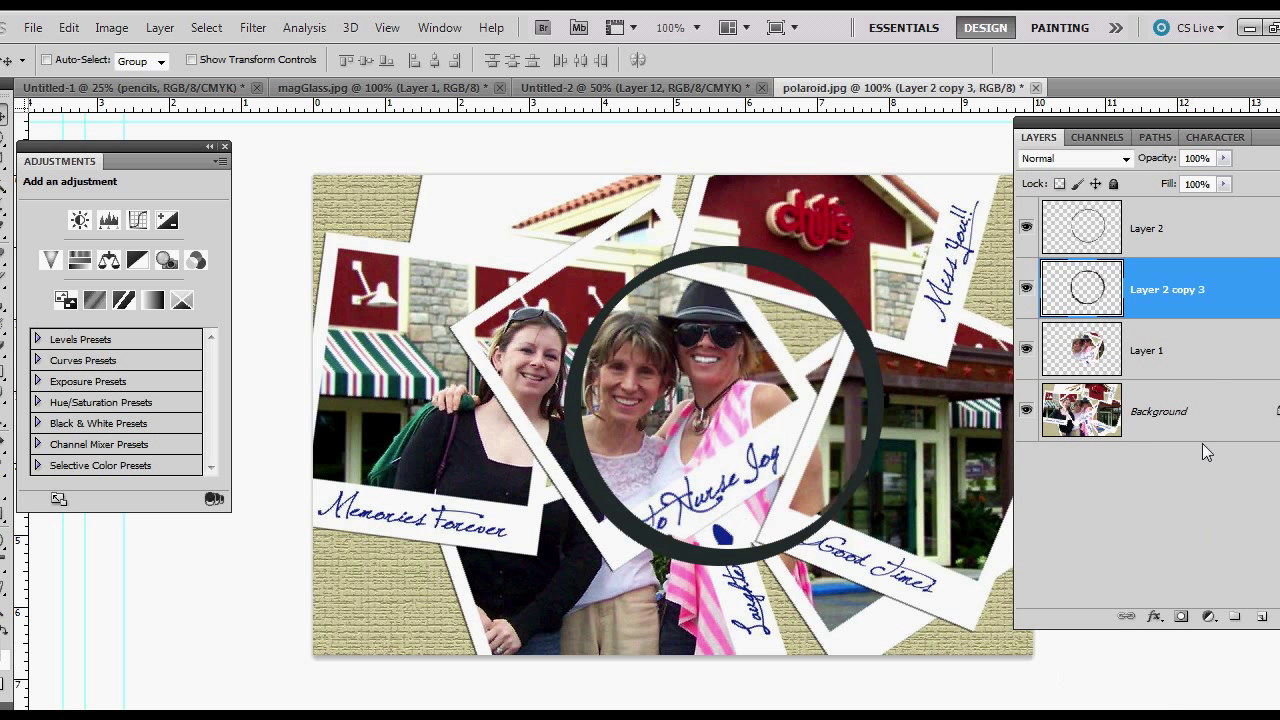
left_click(1155, 617)
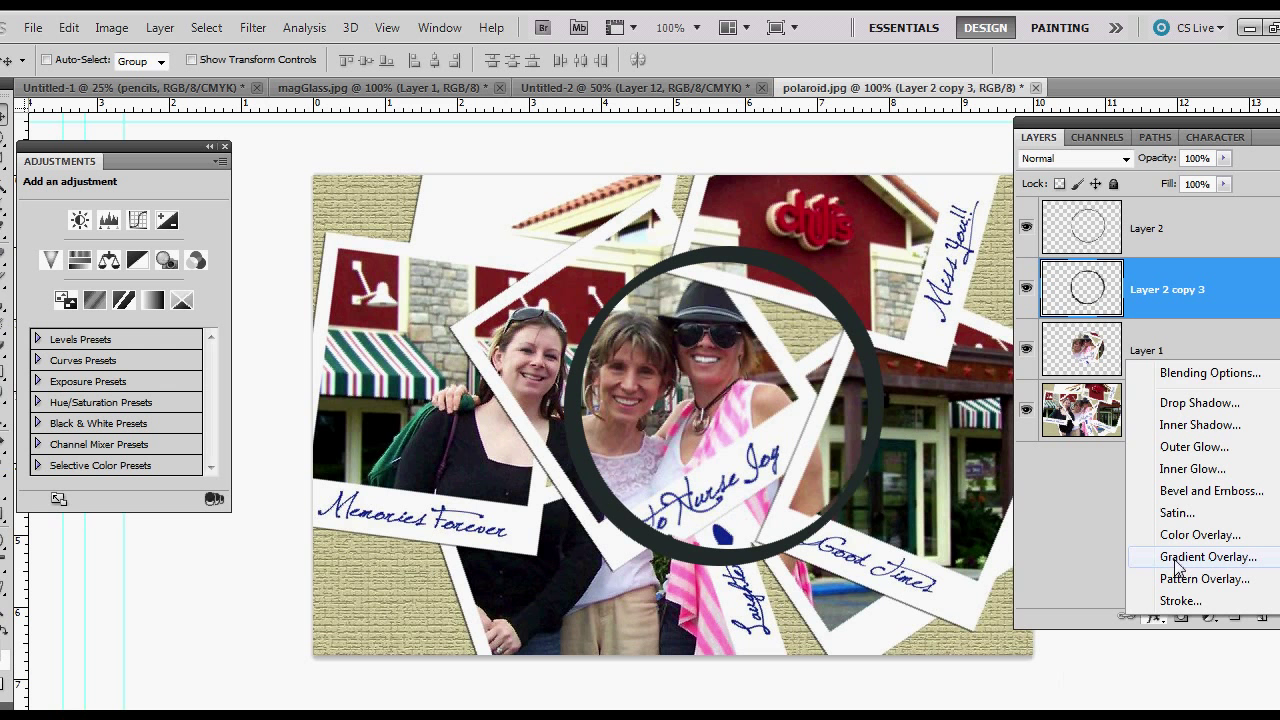
left_click(1177, 568)
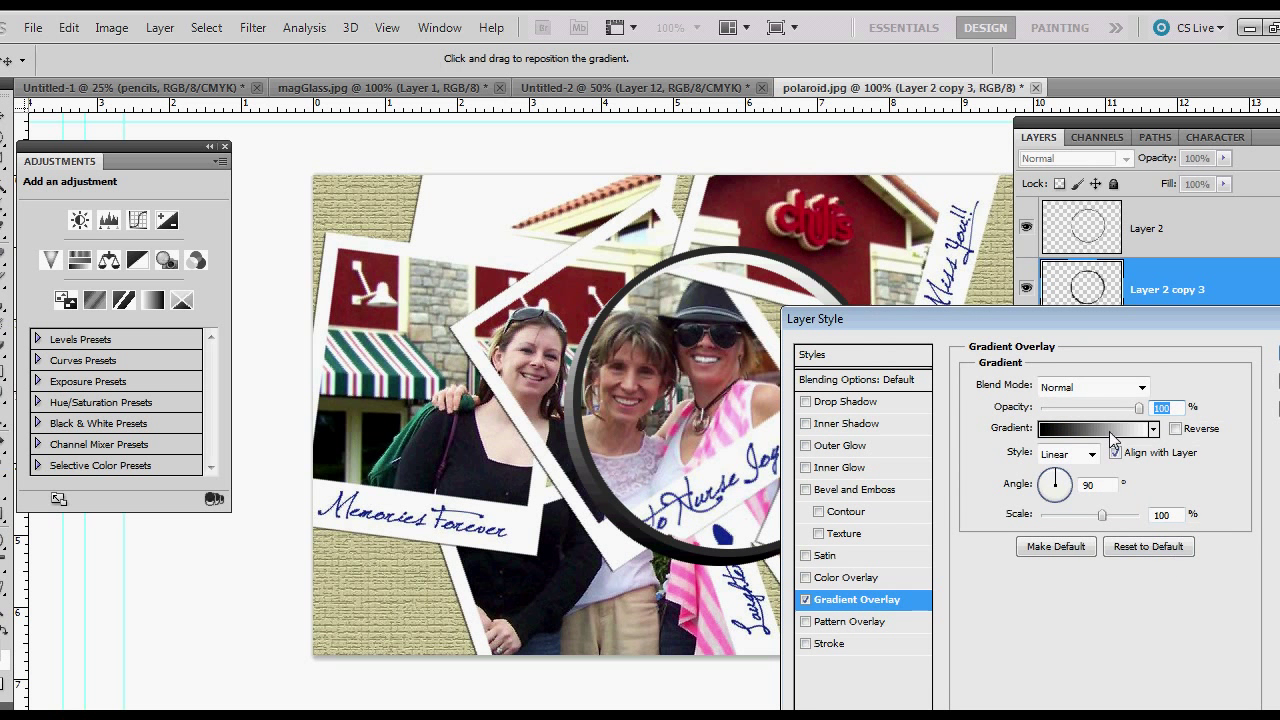
left_click(1110, 434)
left_click_drag(1176, 263, 1177, 328)
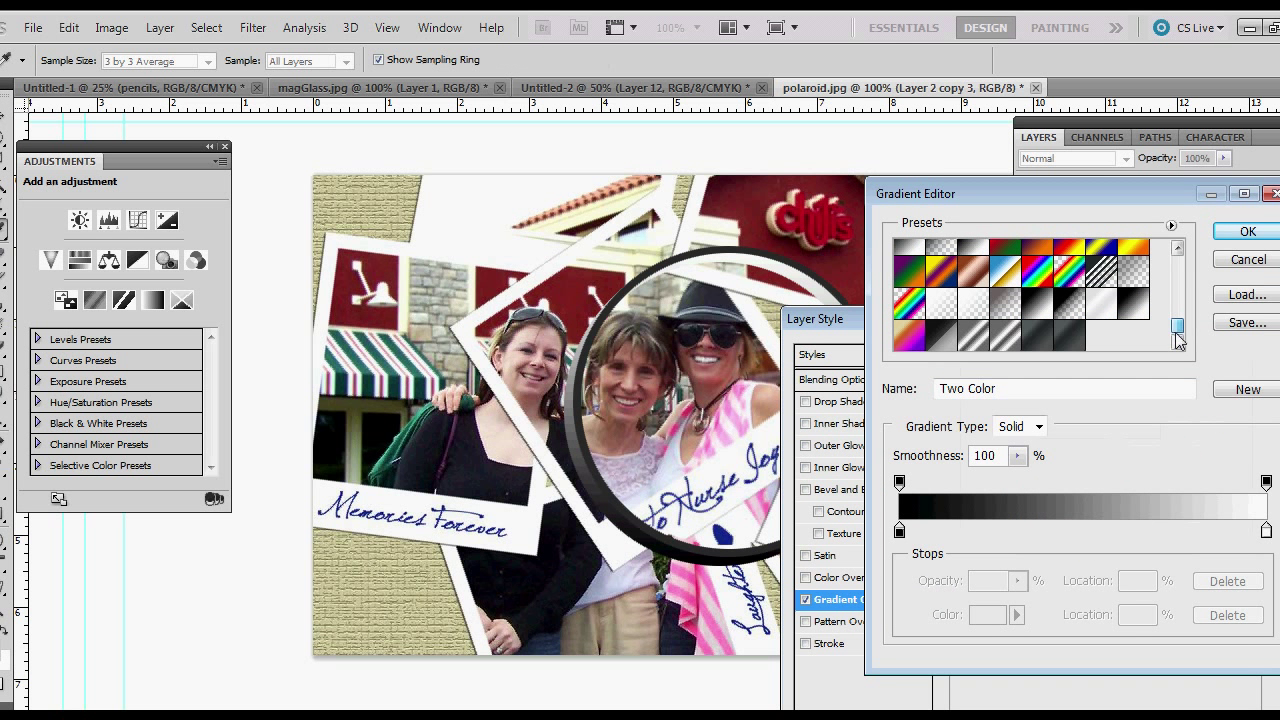
left_click(1071, 340)
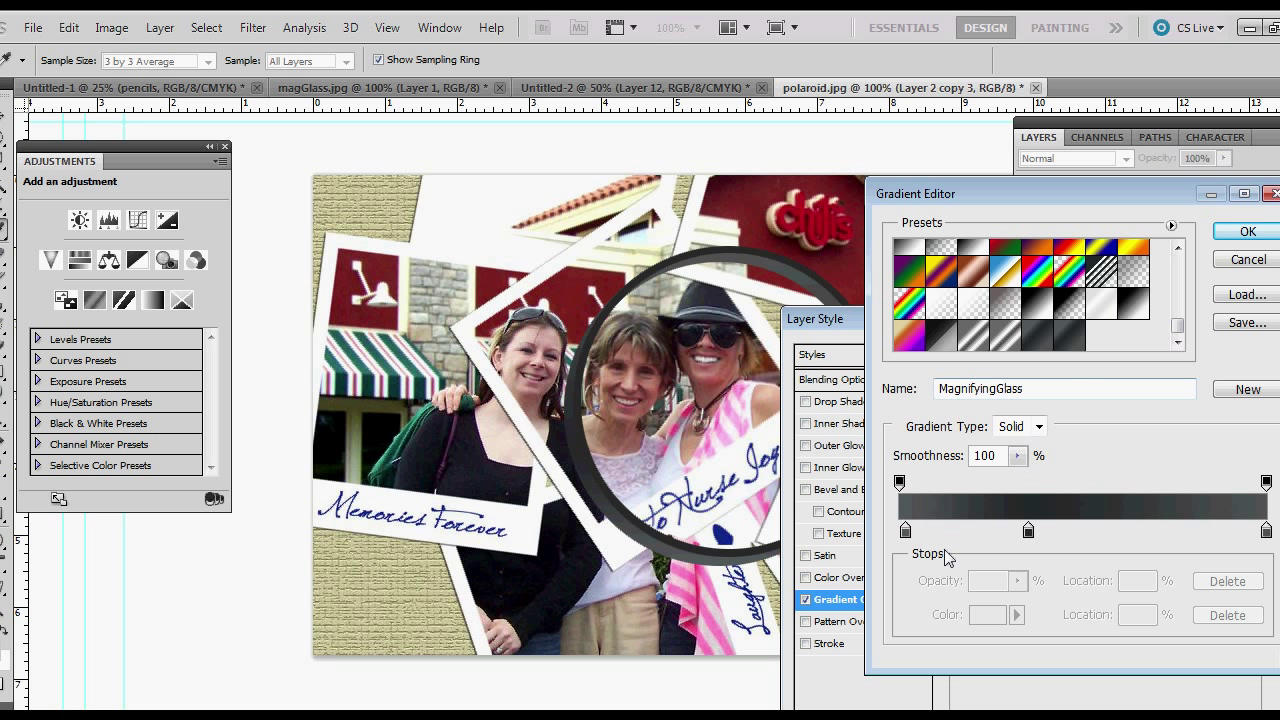
Examine the colour values of the first, middle and last colour stops in the MagnifyingGlass gradient
left_click(905, 530)
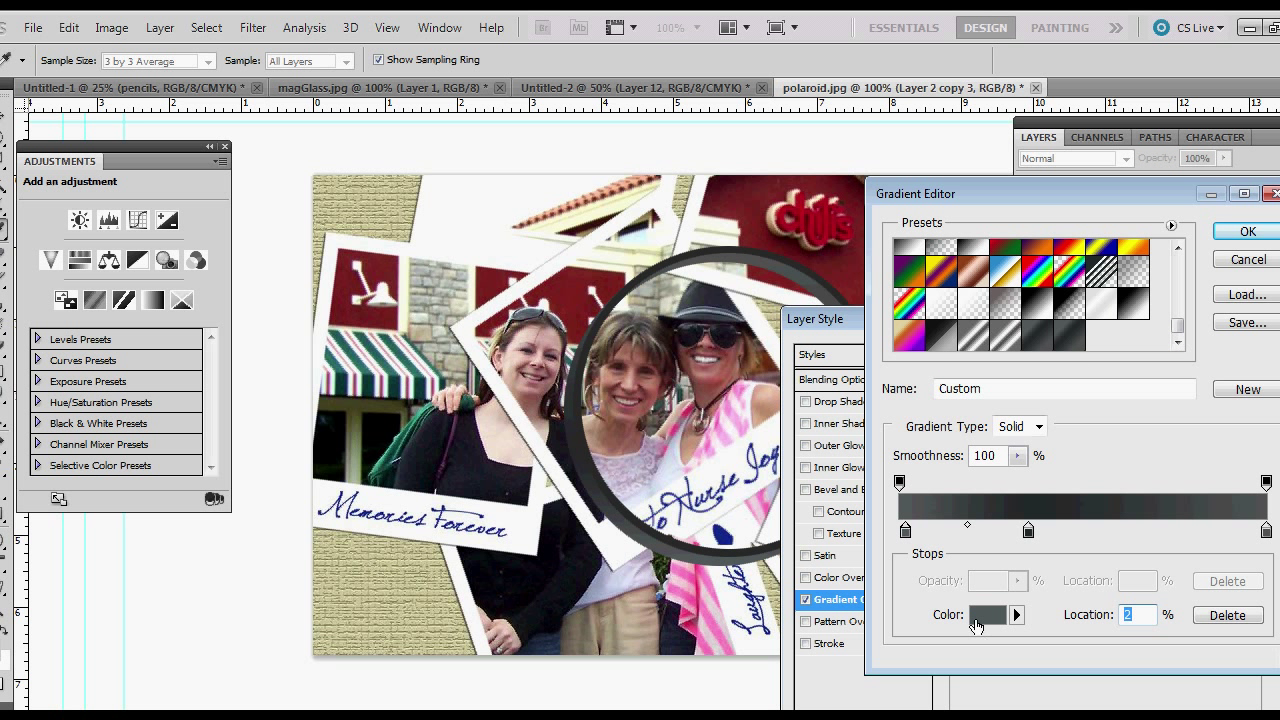
left_click(985, 616)
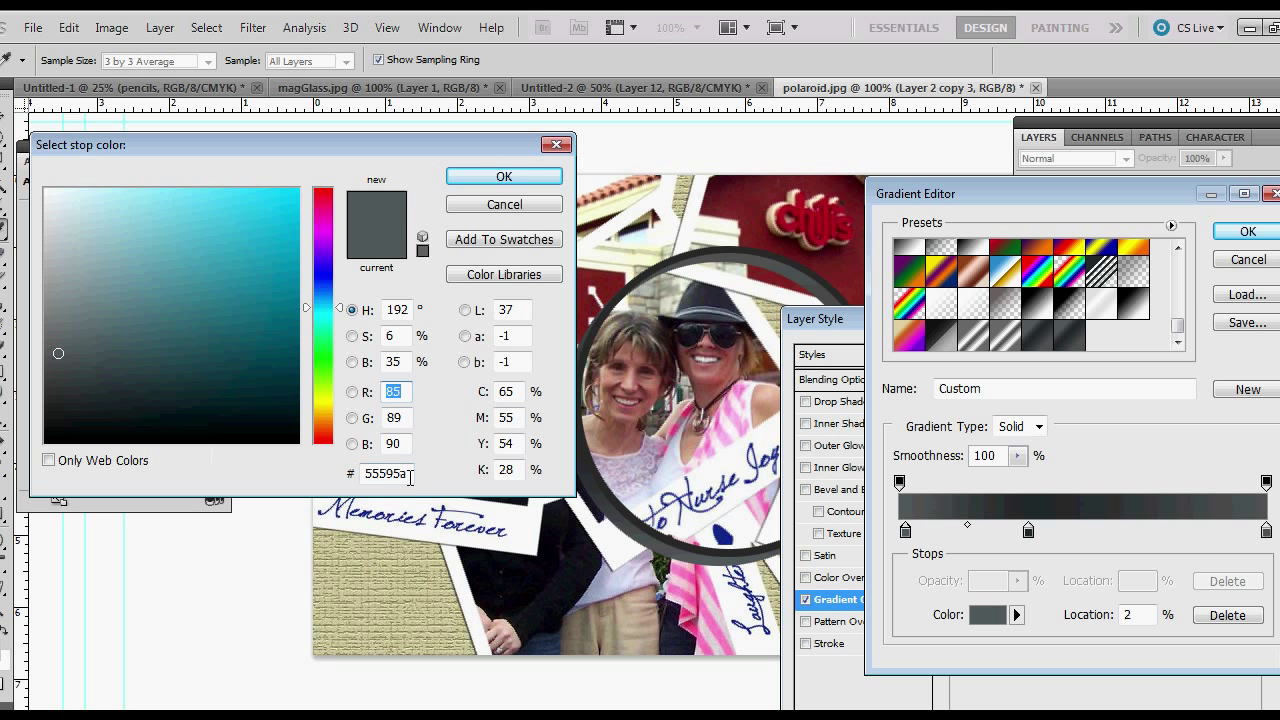
left_click(504, 180)
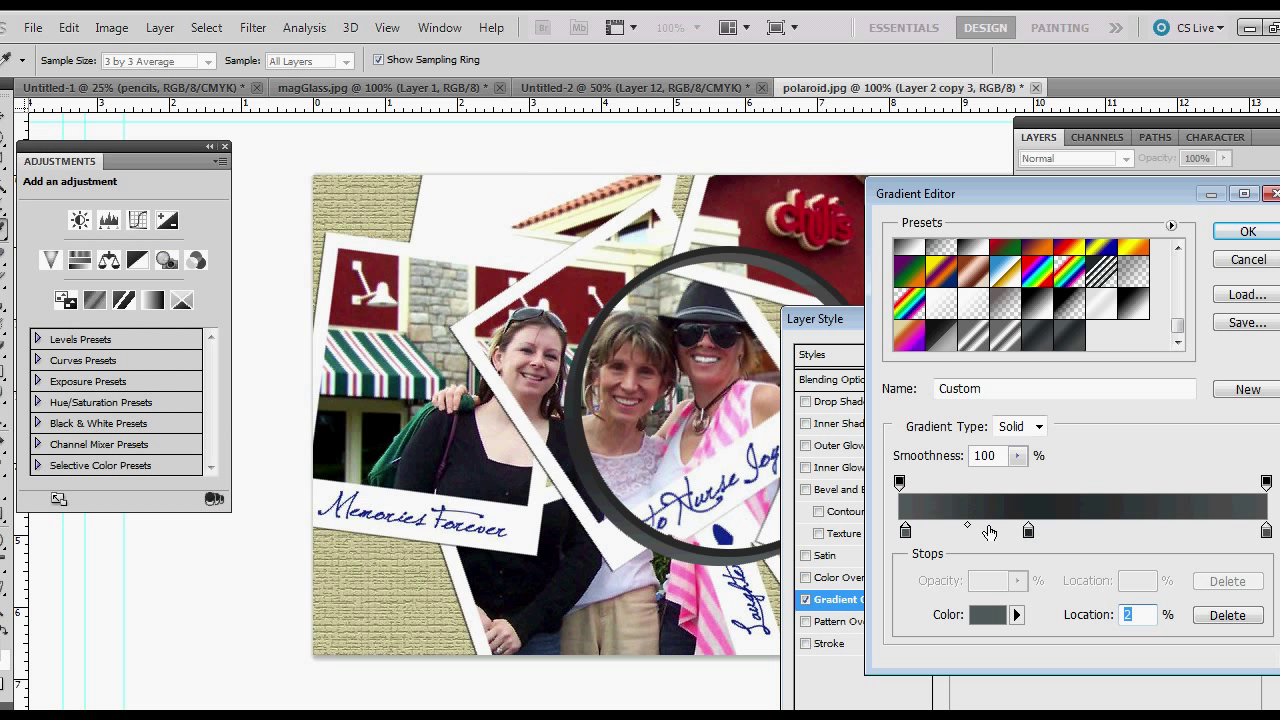
left_click(1028, 531)
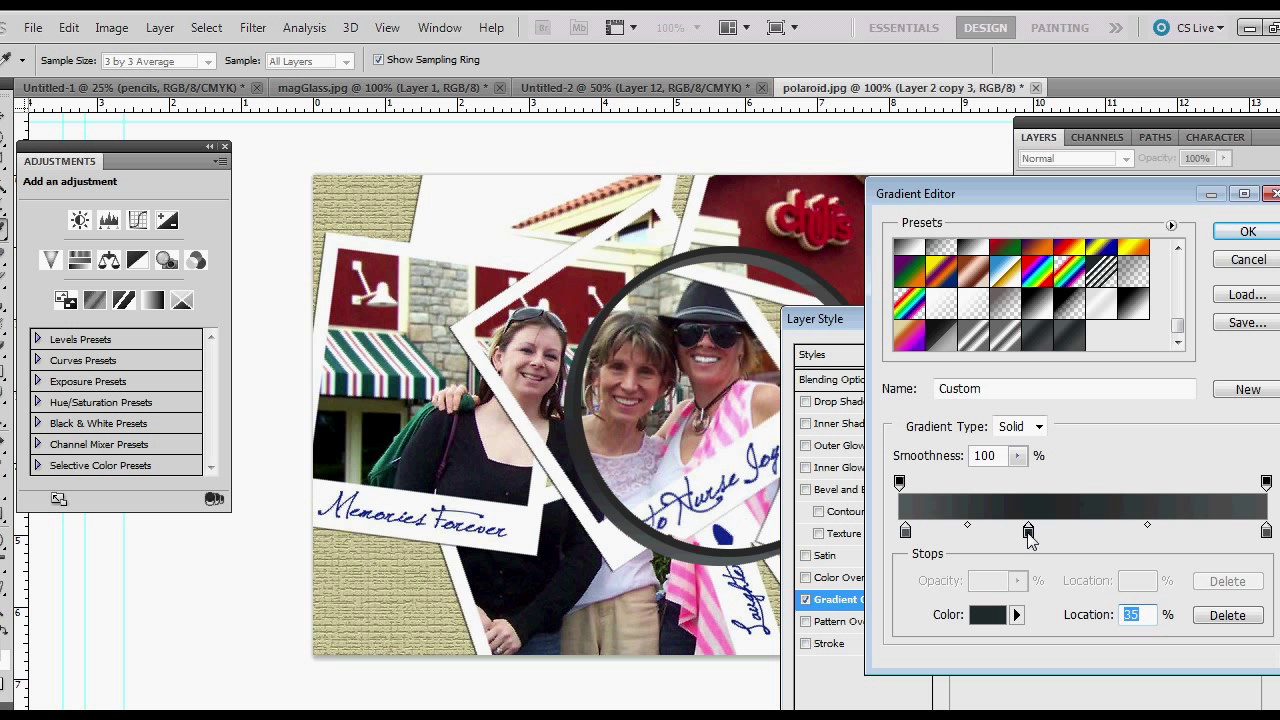
left_click(979, 617)
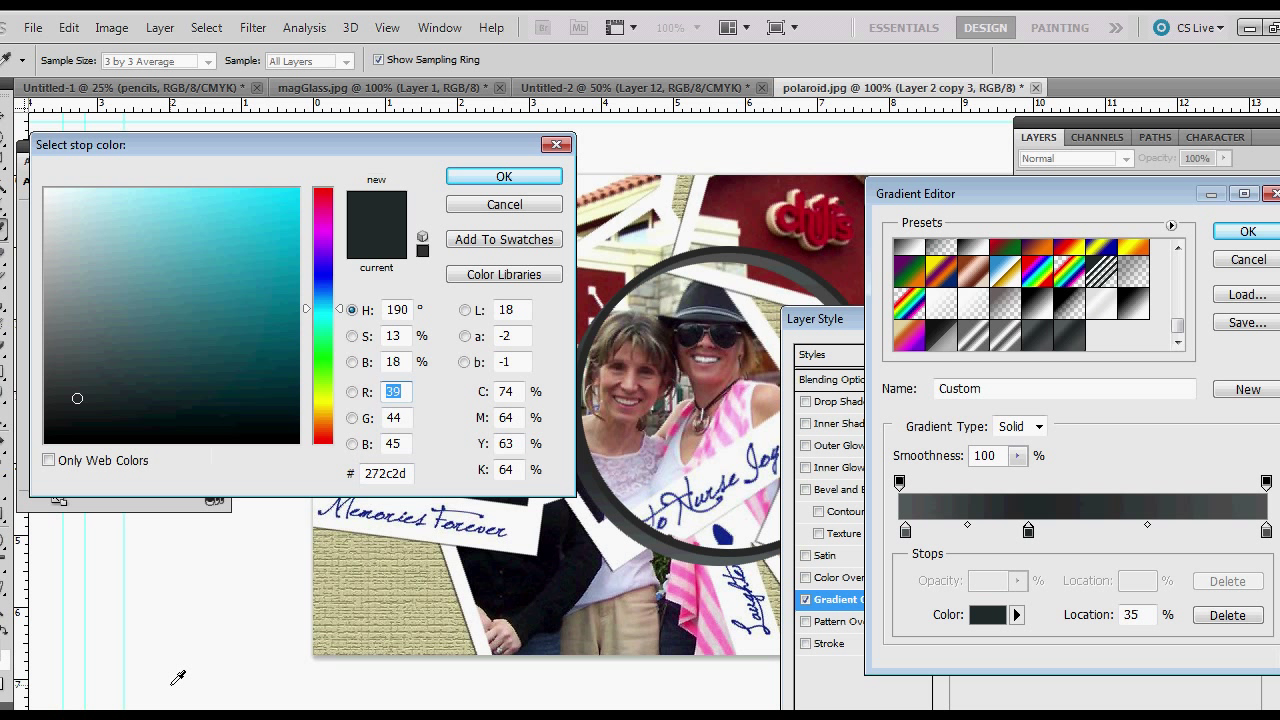
left_click(501, 177)
left_click(1266, 531)
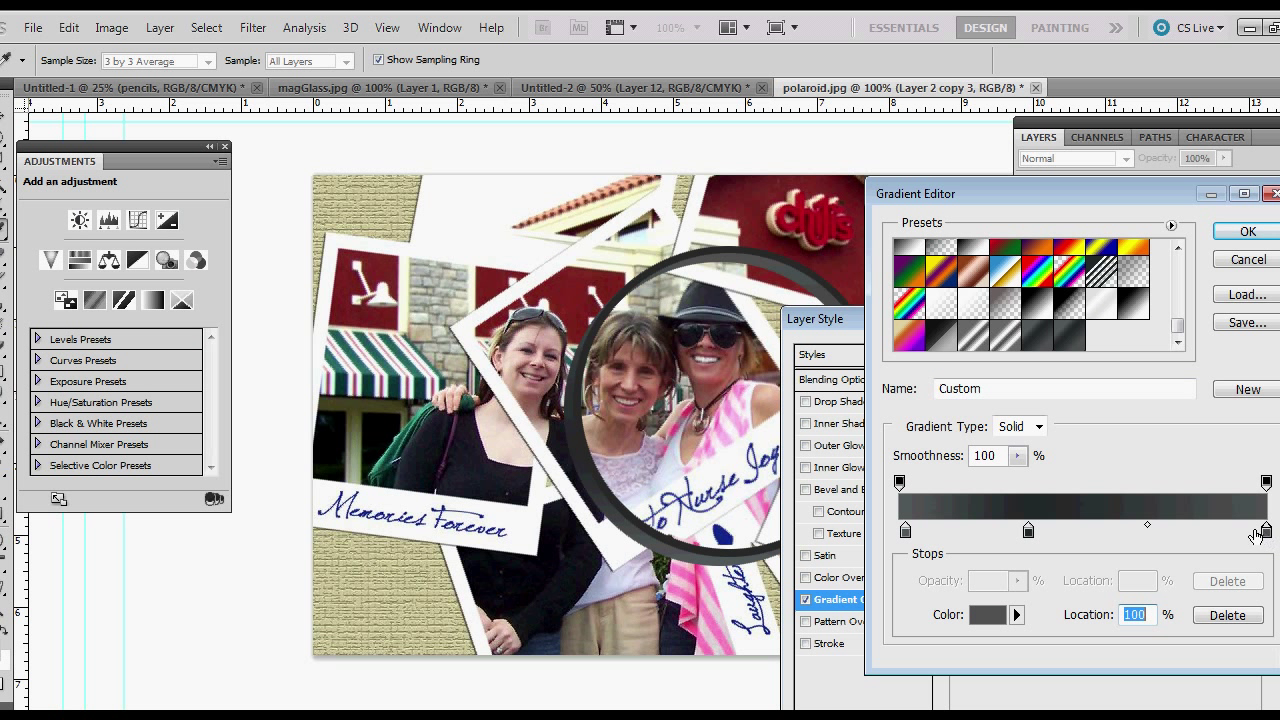
left_click(987, 614)
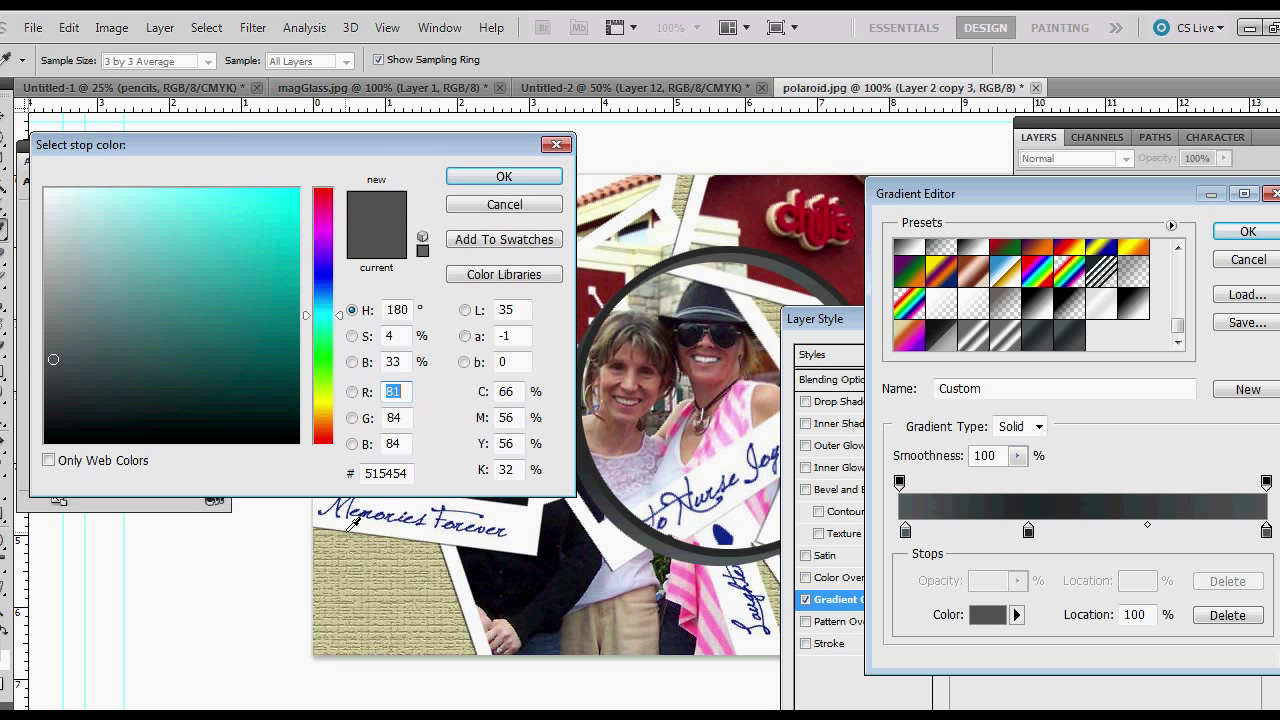
left_click(493, 179)
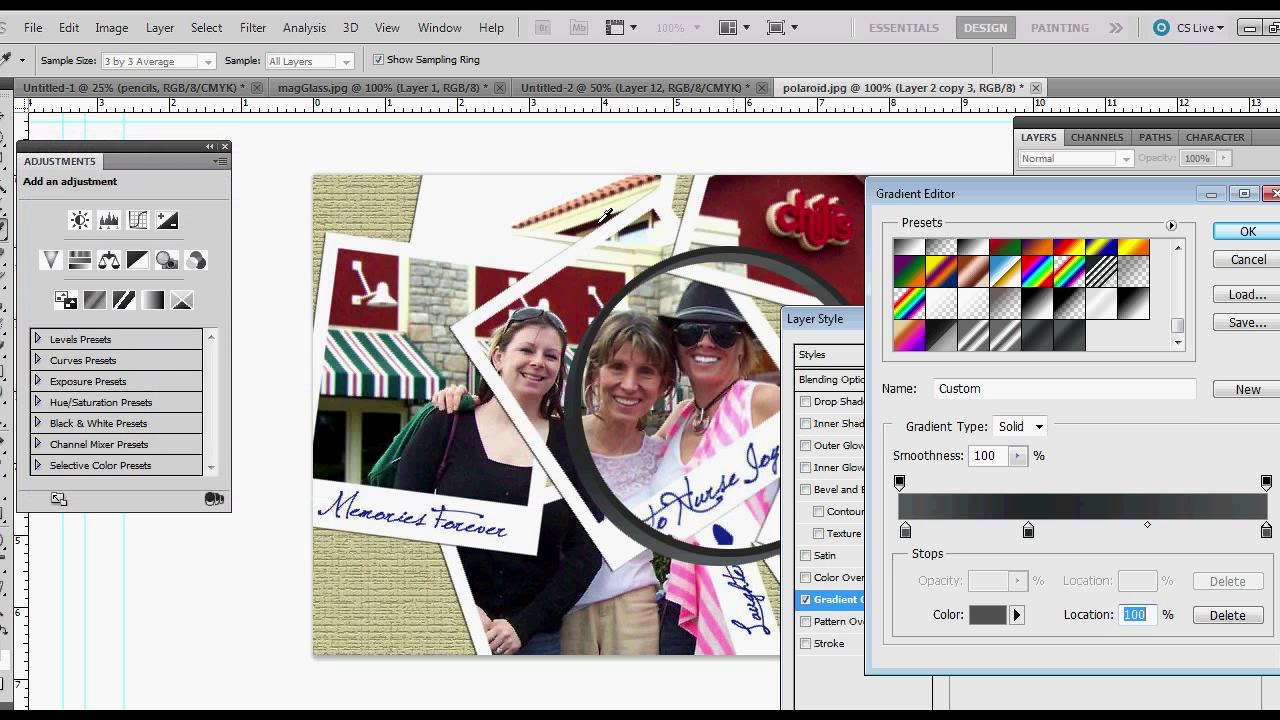
Accept the gradient overlay and merge the thickened ring layer with Layer 2
left_click(1250, 259)
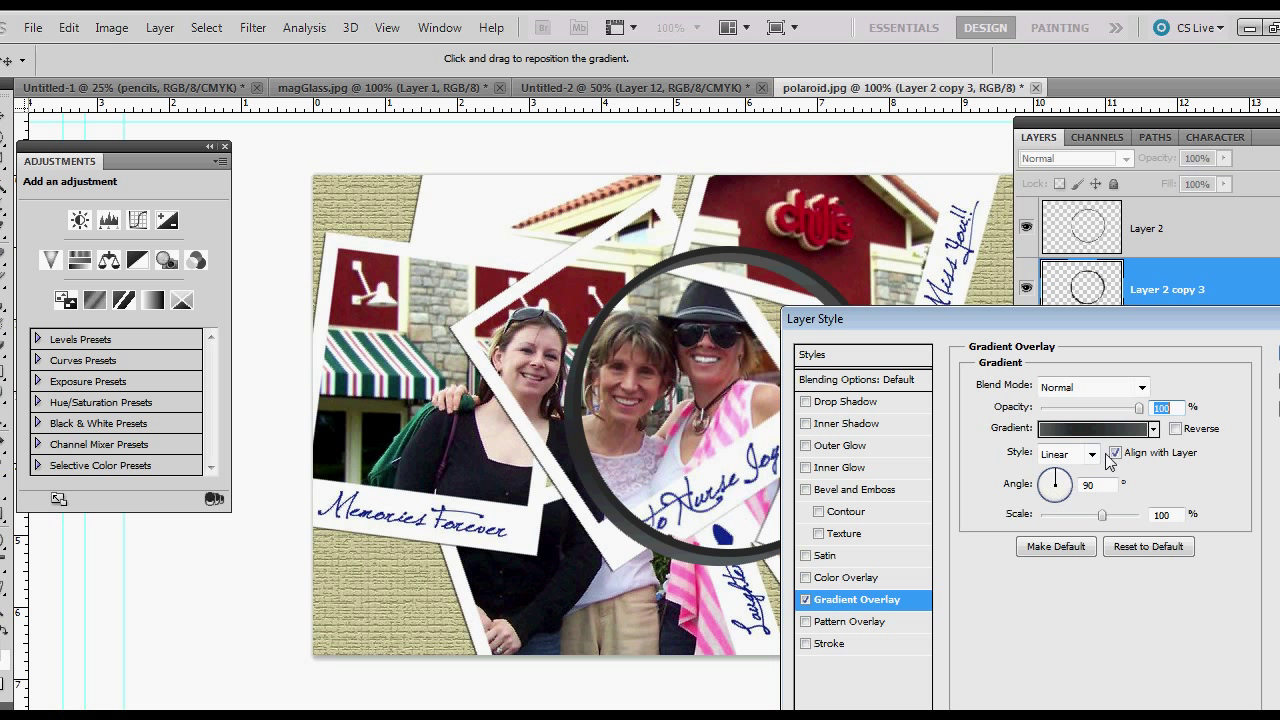
key("Return")
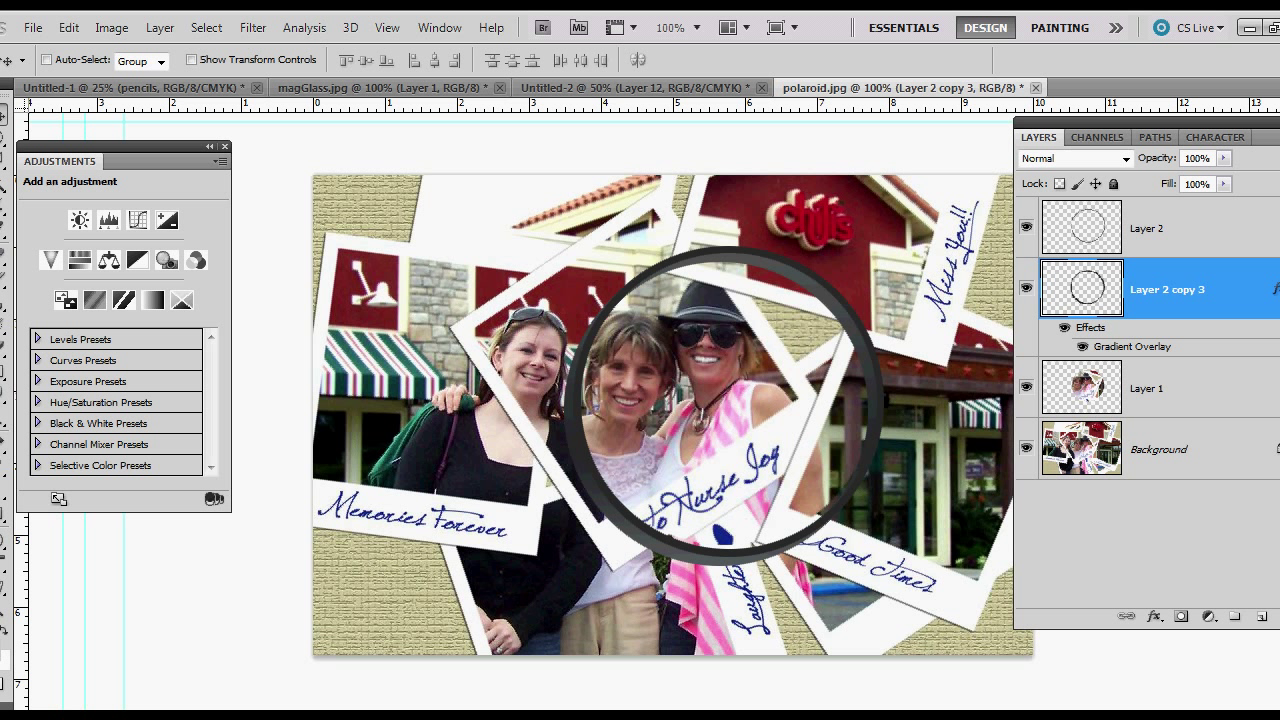
left_click(1203, 210, "shift")
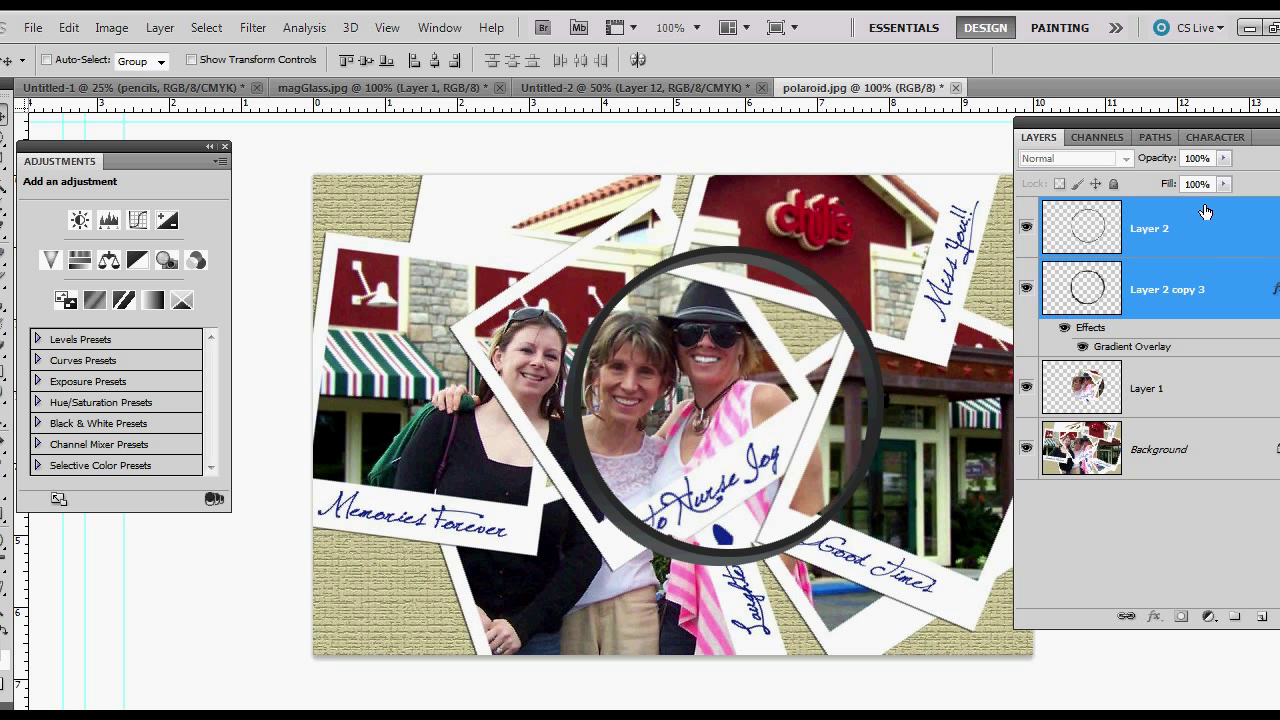
right_click(1237, 246)
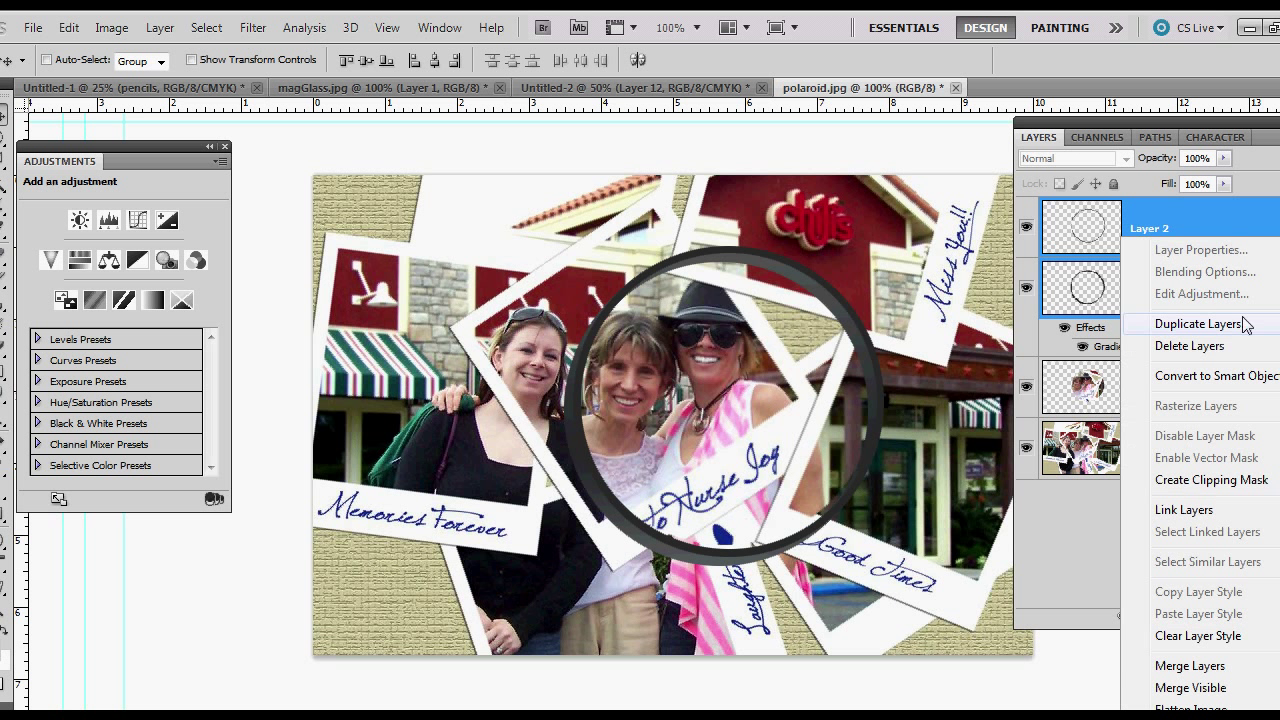
left_click(1240, 667)
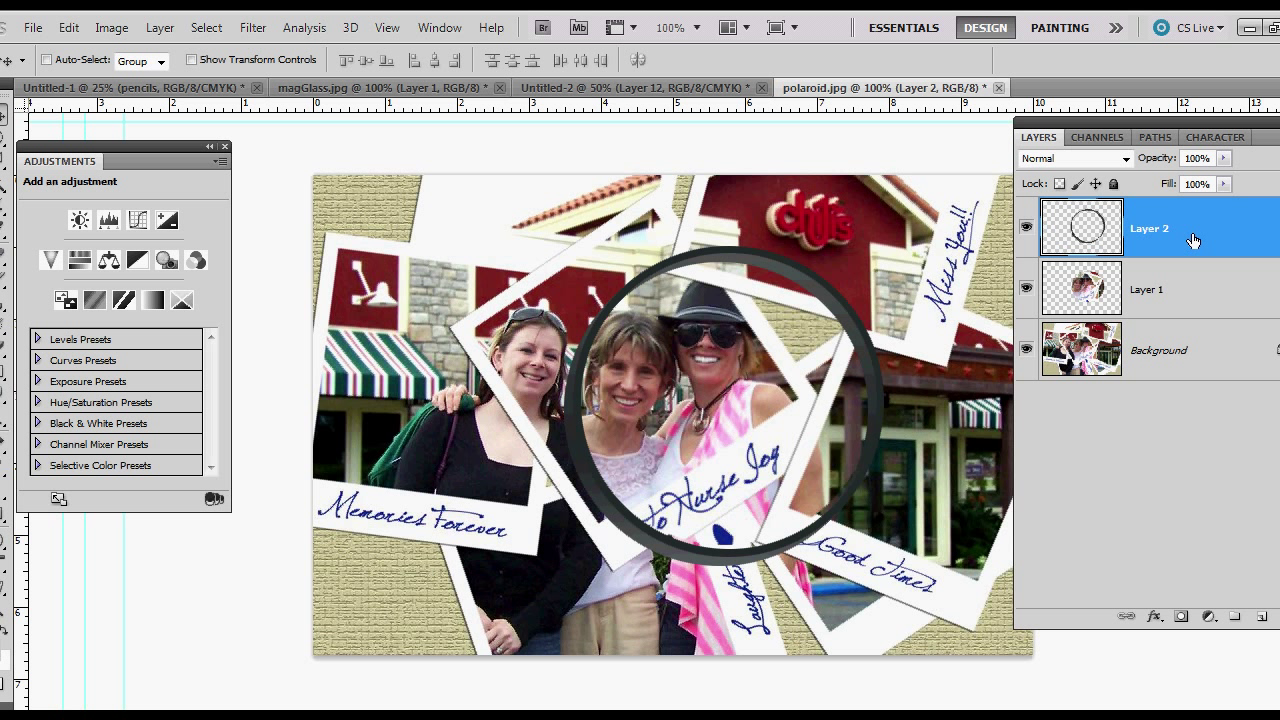
On a new layer above the ring, draw a flat elliptical selection across the upper lens and fill it with white
left_click(1259, 619)
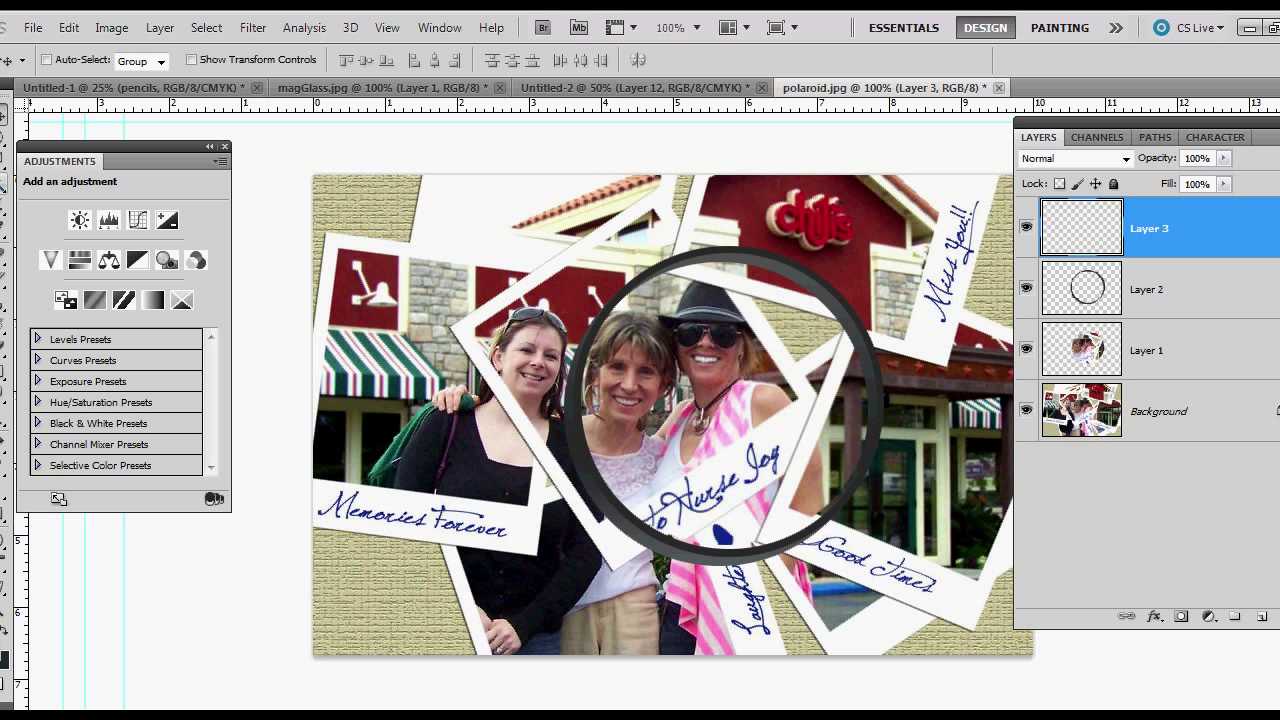
left_click(4, 135)
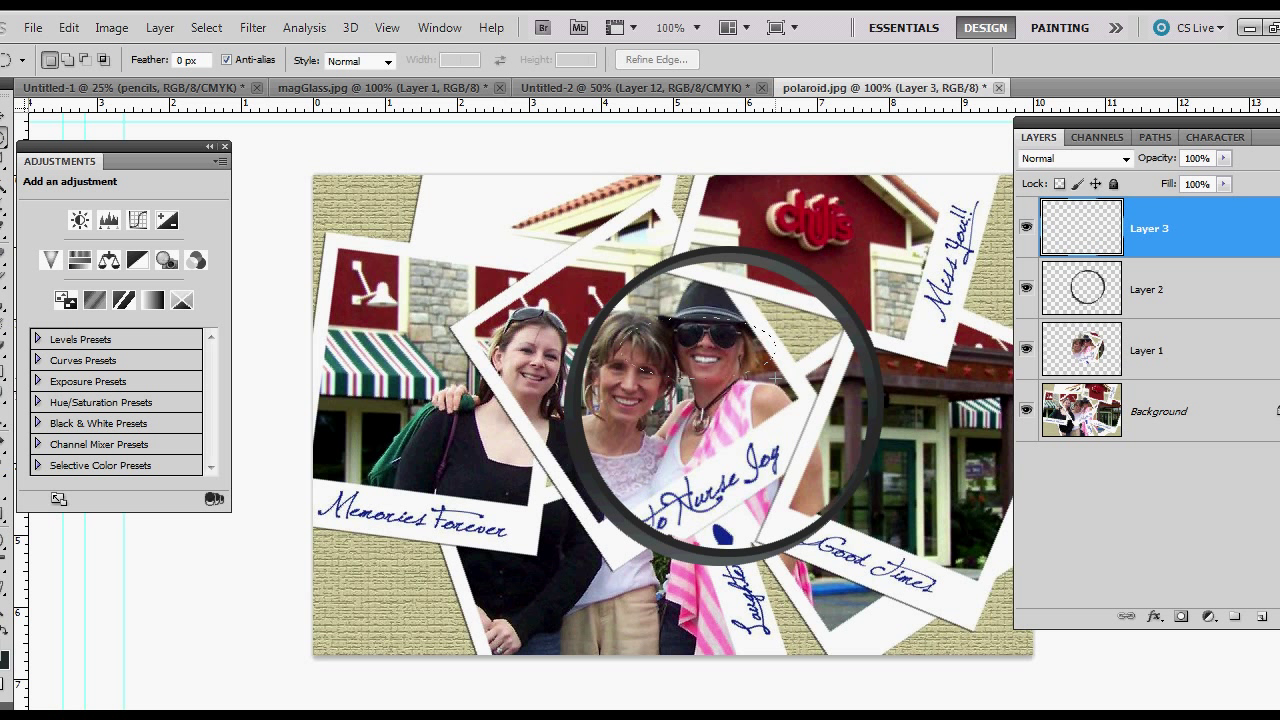
left_click_drag(775, 378, 781, 383)
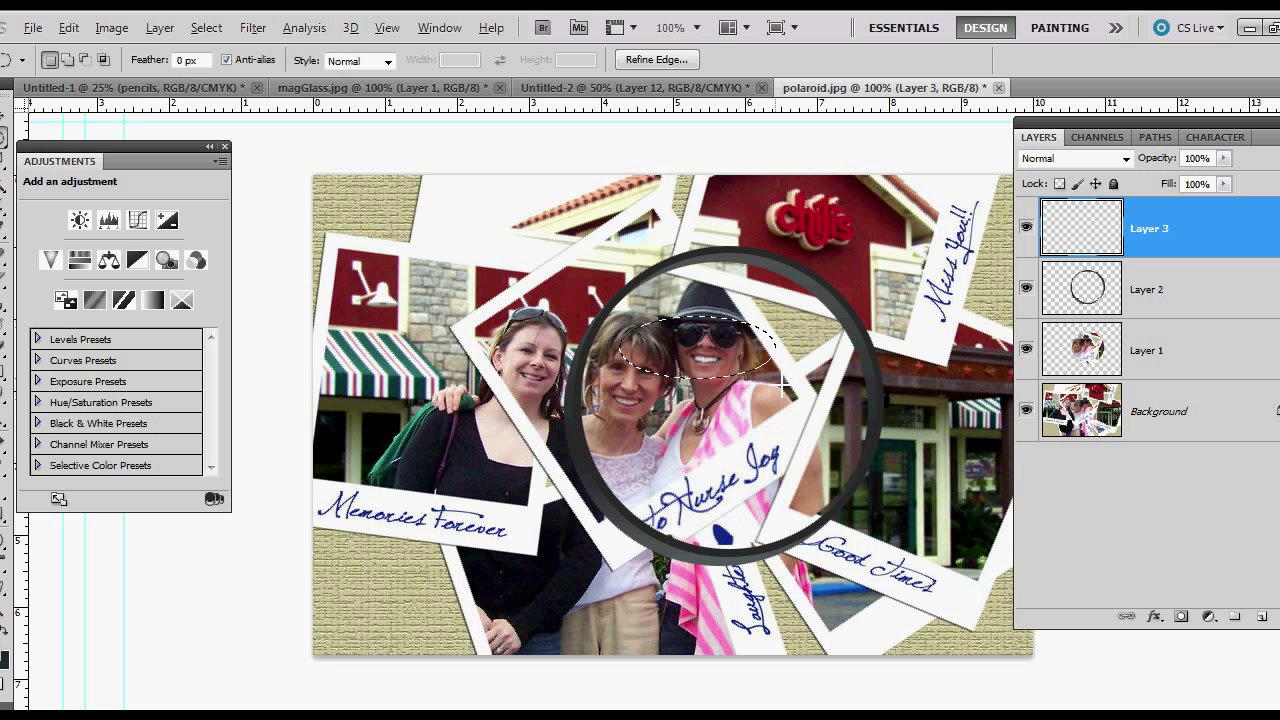
key("alt+BackSpace")
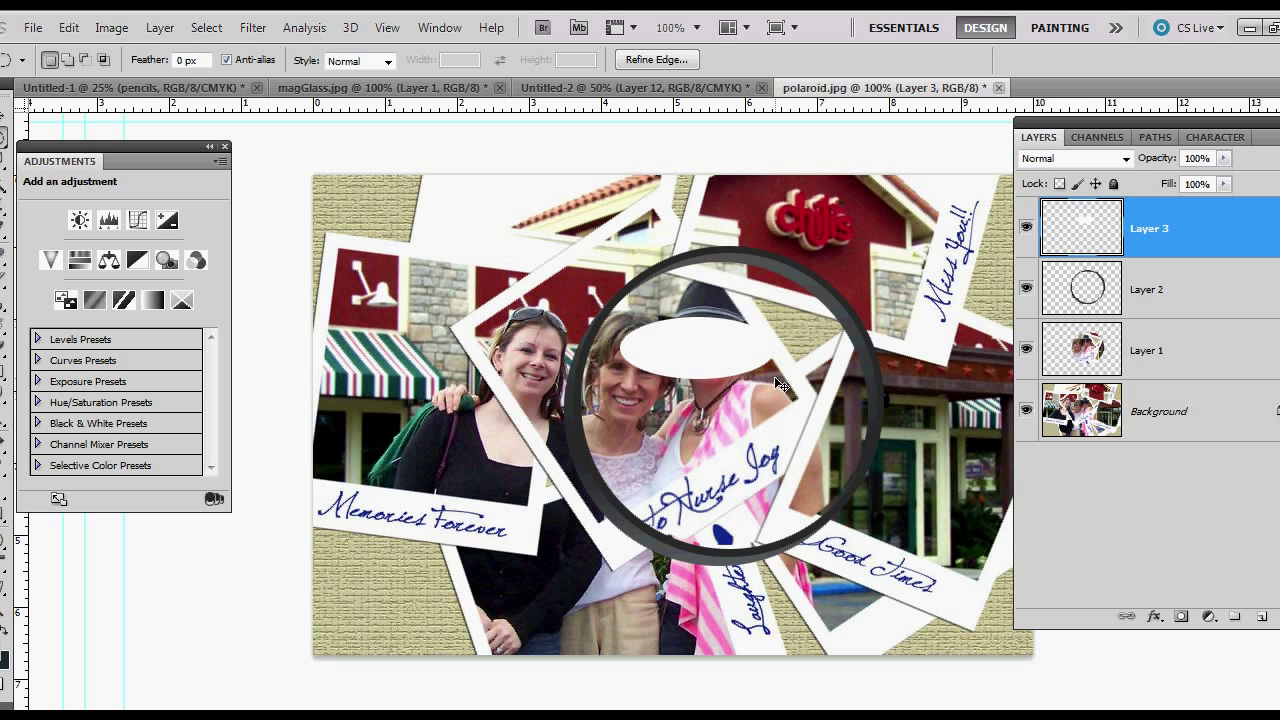
Soften the white ellipse with a Gaussian Blur of 21.4 pixels radius
left_click(253, 27)
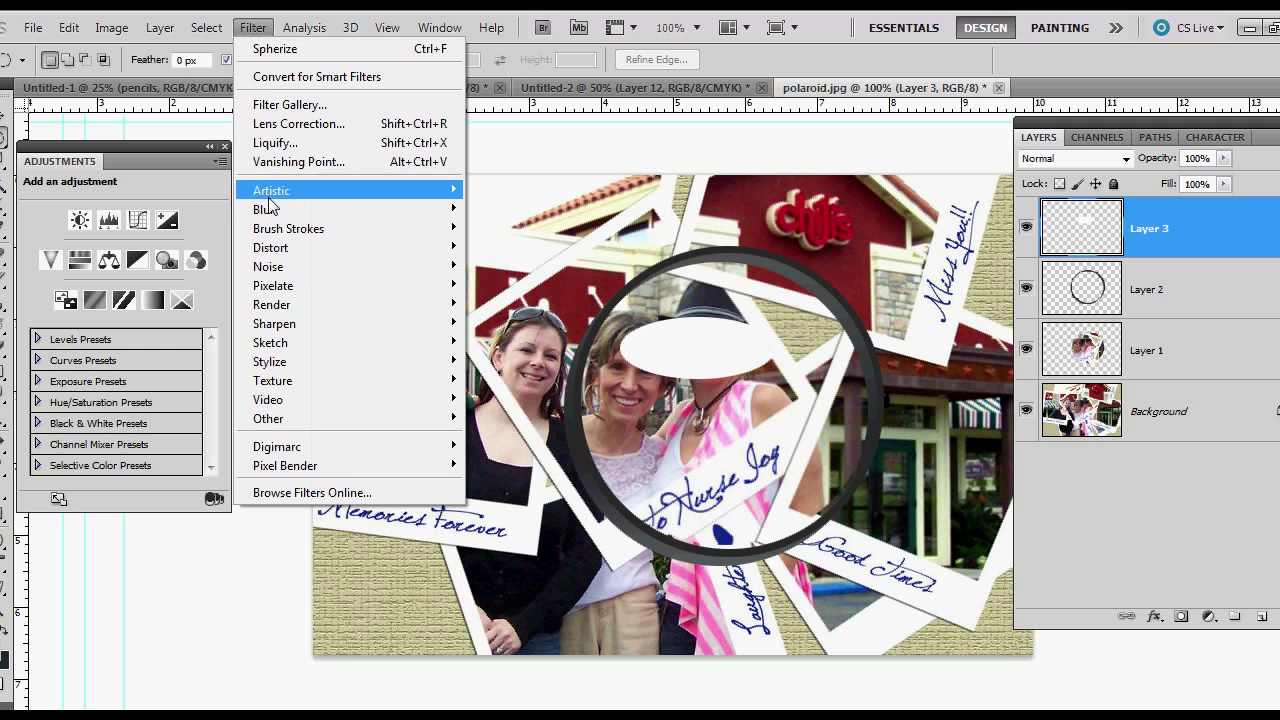
mouse_move(270, 209)
left_click(552, 285)
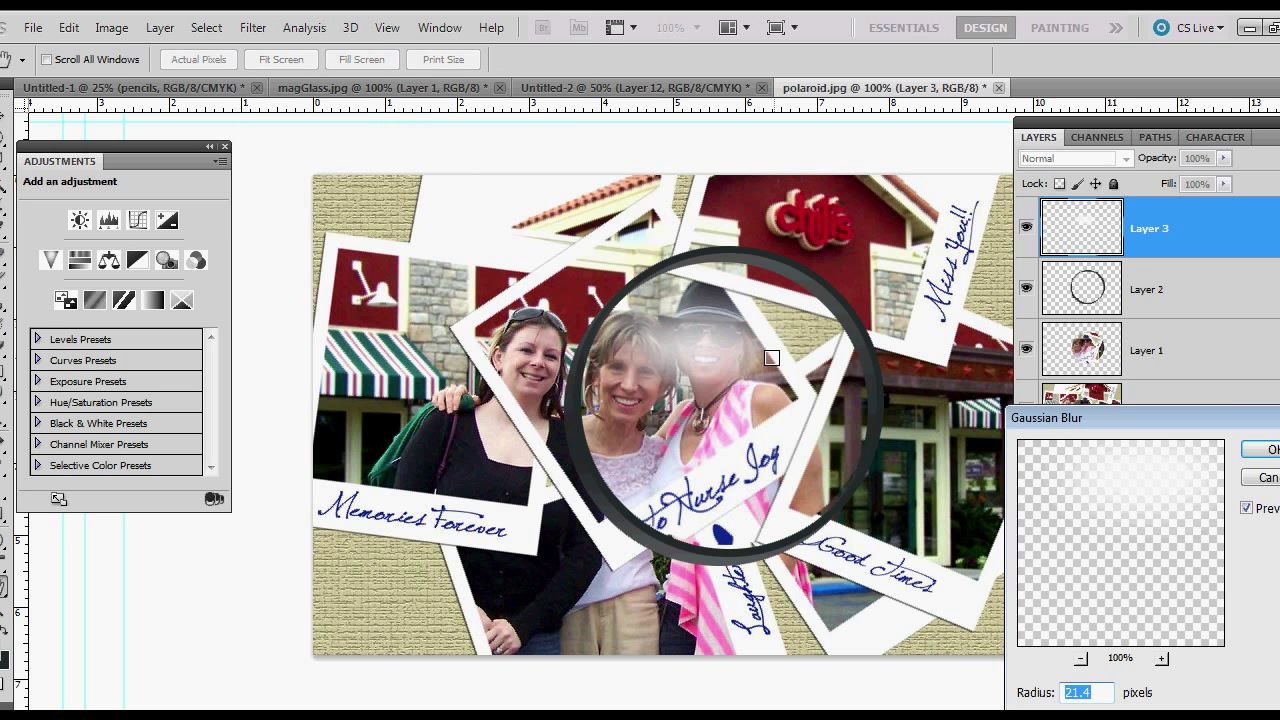
left_click(1266, 449)
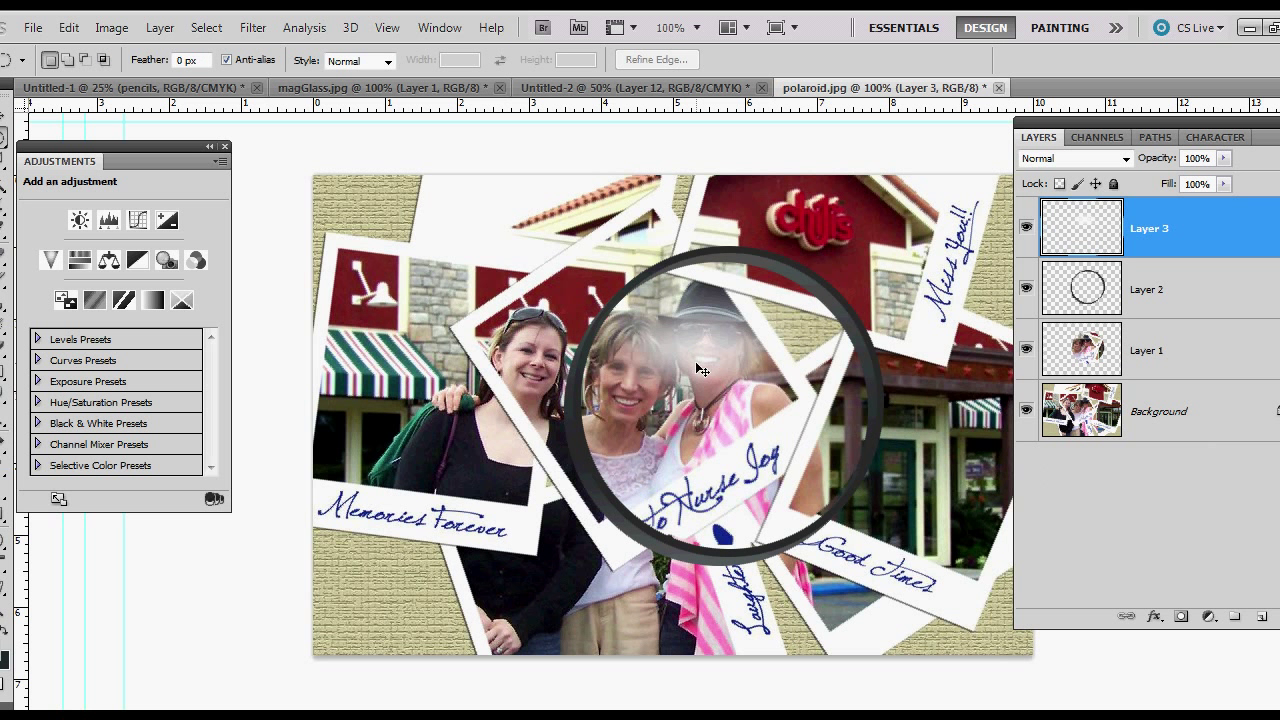
Rotate the blurred highlight about 32° counter-clockwise and centre it at about X 372 px, Y 169 px in the upper lens
key("ctrl+t")
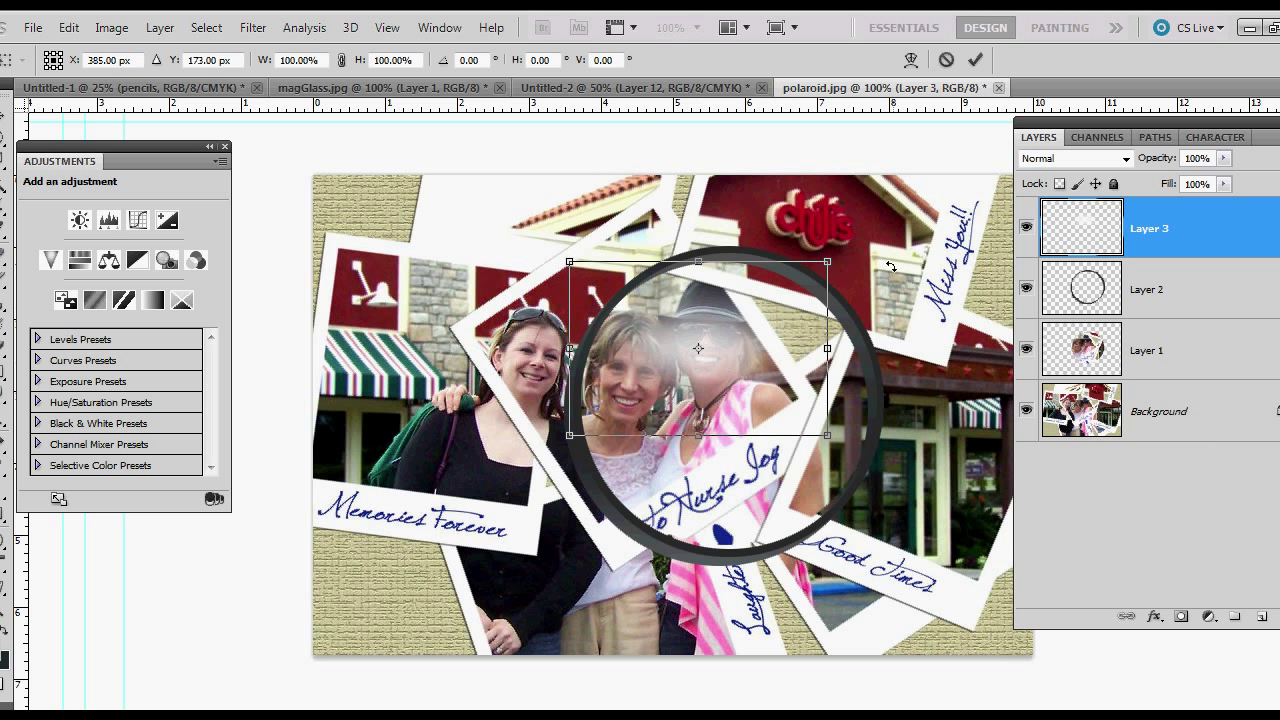
left_click_drag(890, 266, 810, 220)
mouse_move(756, 401)
left_mouse_down()
mouse_move(733, 385)
mouse_move(759, 387)
left_mouse_up()
left_click_drag(884, 385, 885, 366)
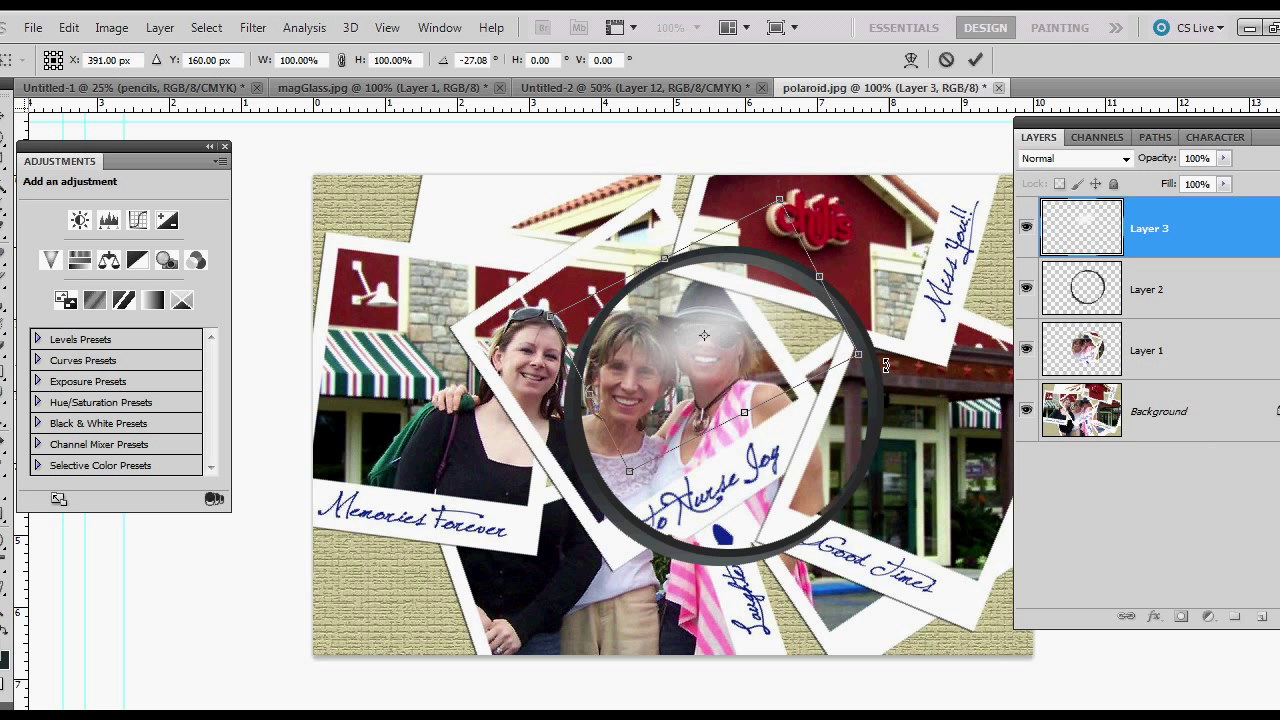
left_click_drag(779, 357, 765, 380)
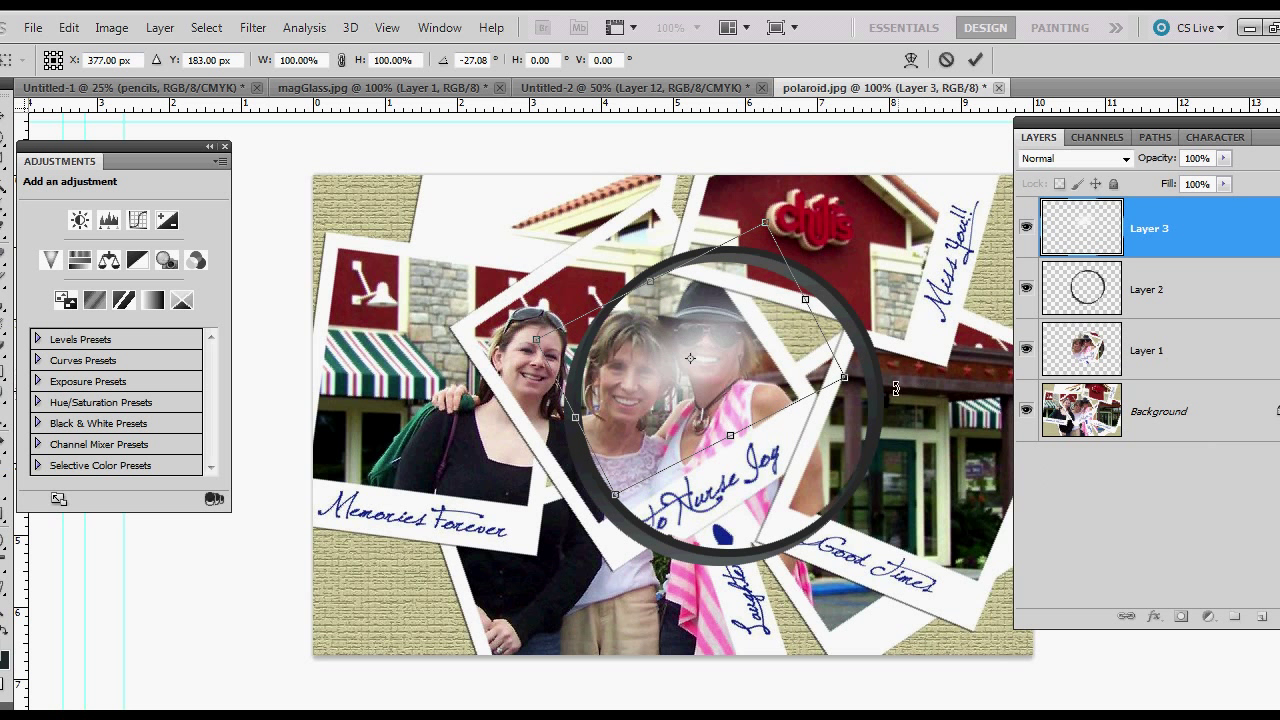
left_click_drag(874, 386, 872, 370)
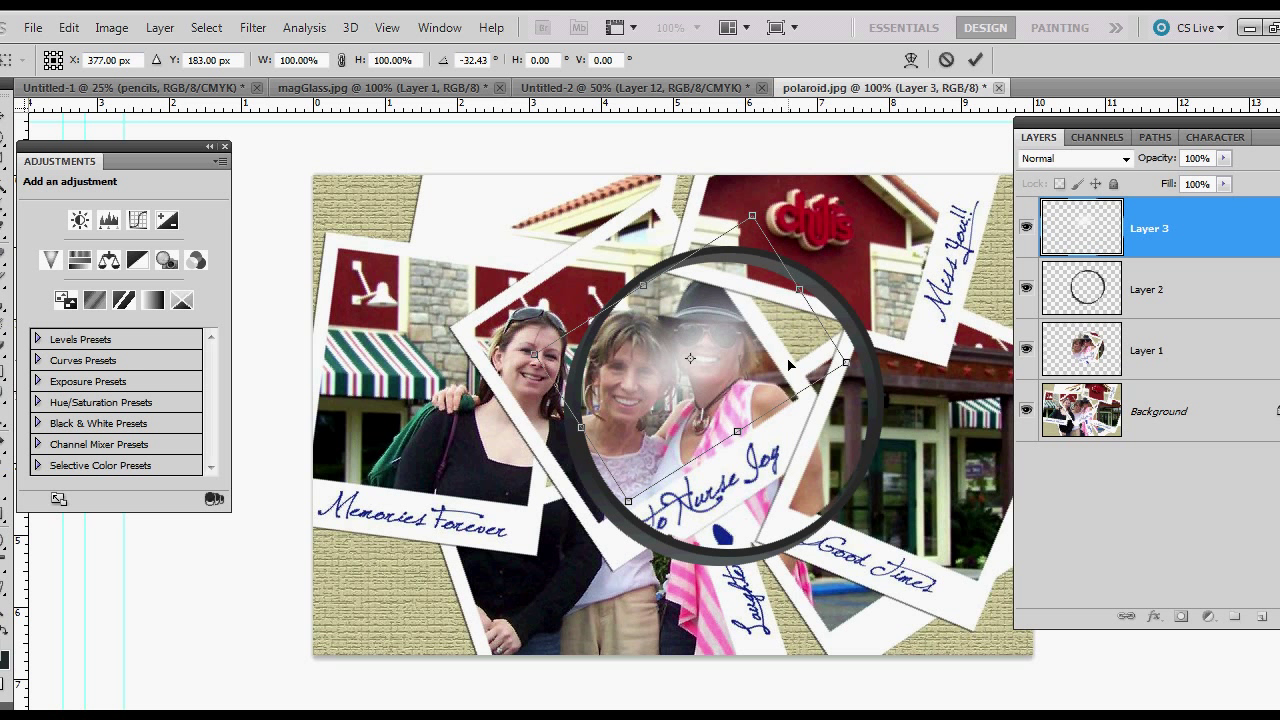
left_click_drag(790, 365, 785, 349)
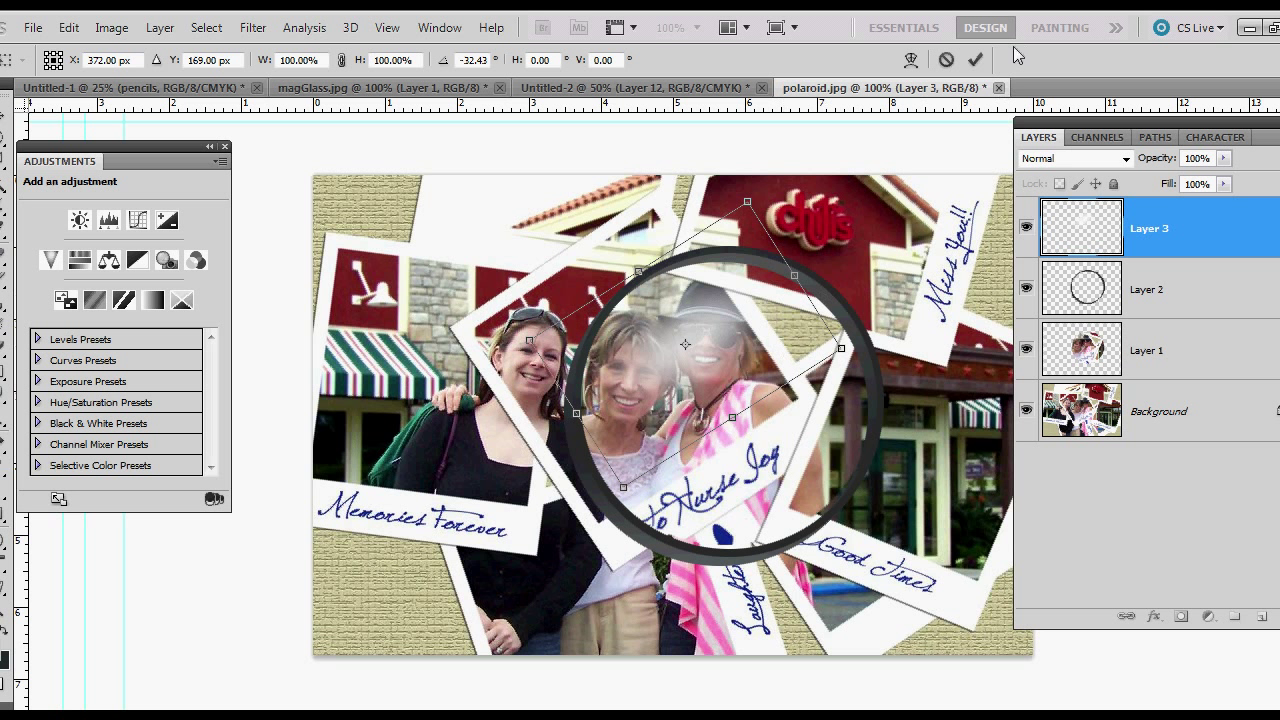
left_click(976, 60)
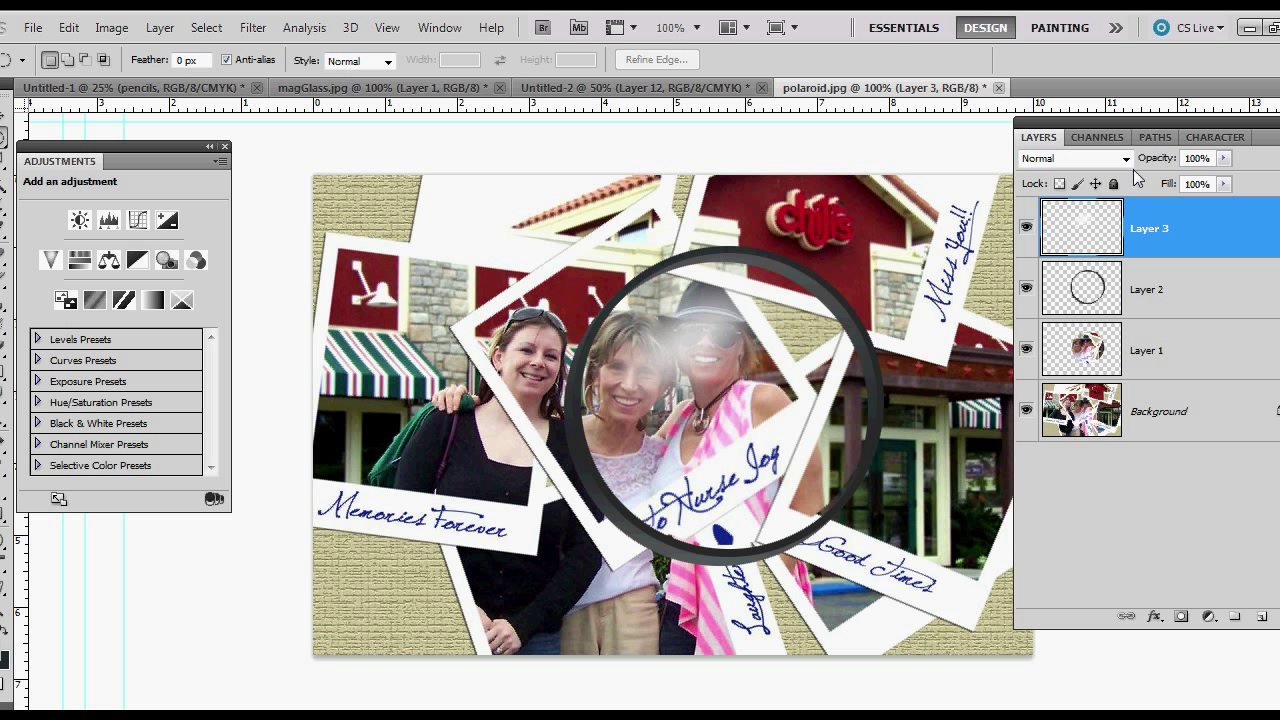
Lower the highlight layer's opacity to 56% and make Layer 1 the active layer
left_click_drag(1160, 166, 1116, 166)
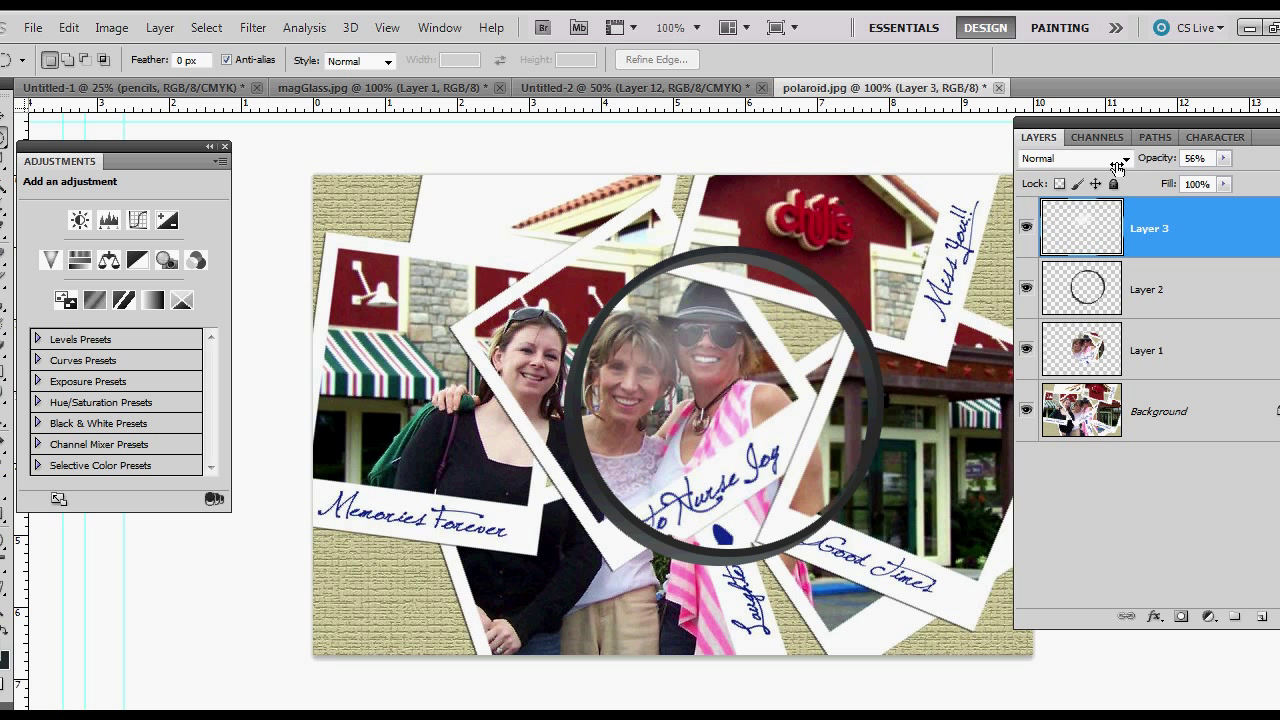
left_click(1187, 300)
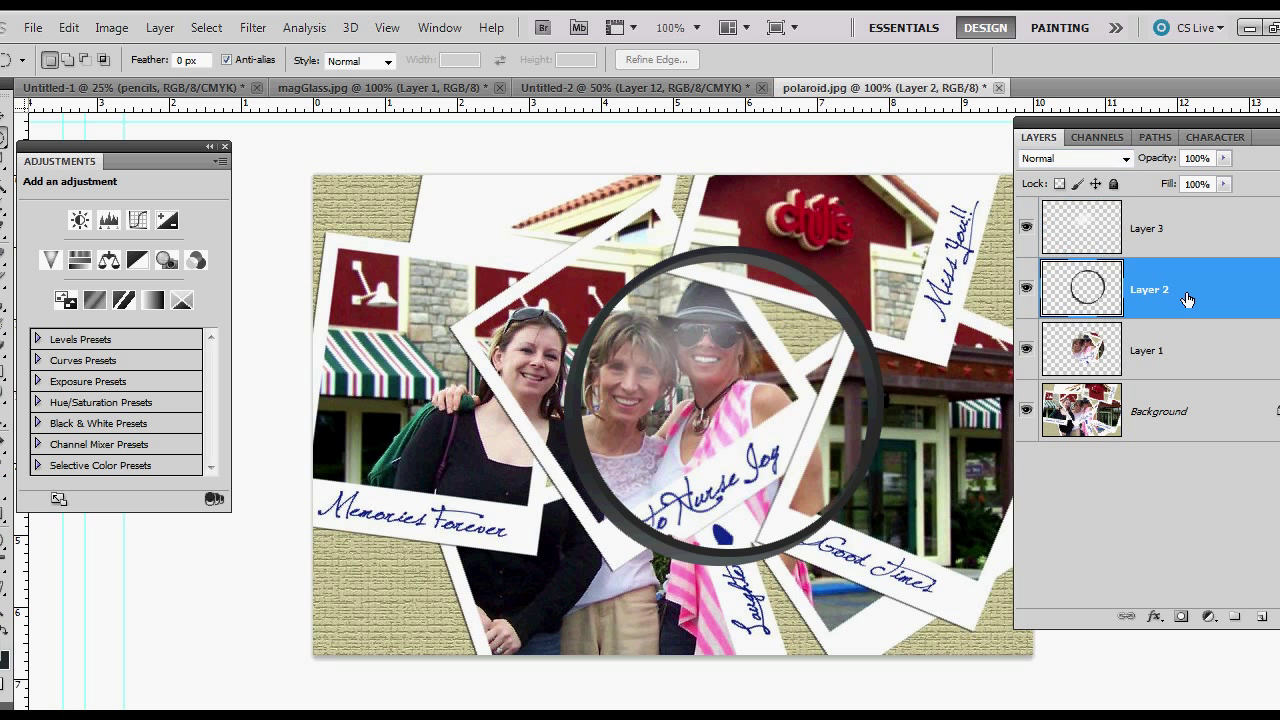
left_click(1188, 352)
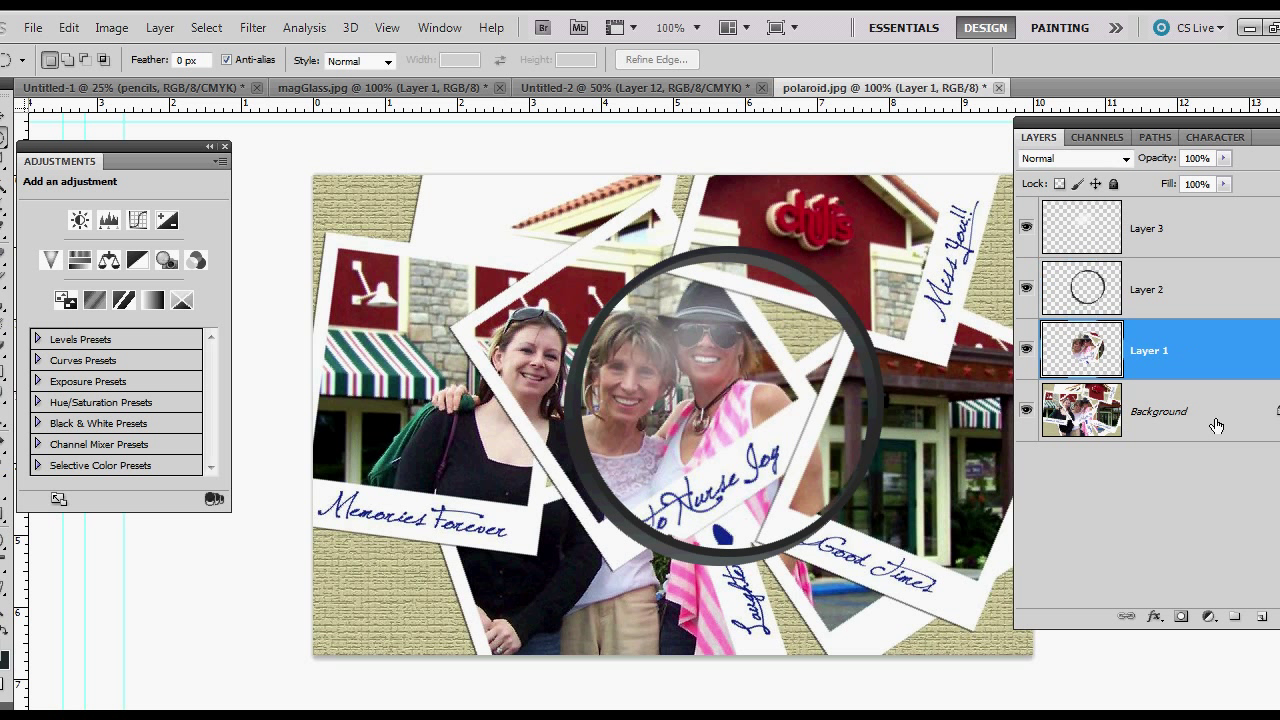
On a new layer directly above Layer 1, draw a large elliptical selection covering most of the lens within the ring
left_click(1261, 617)
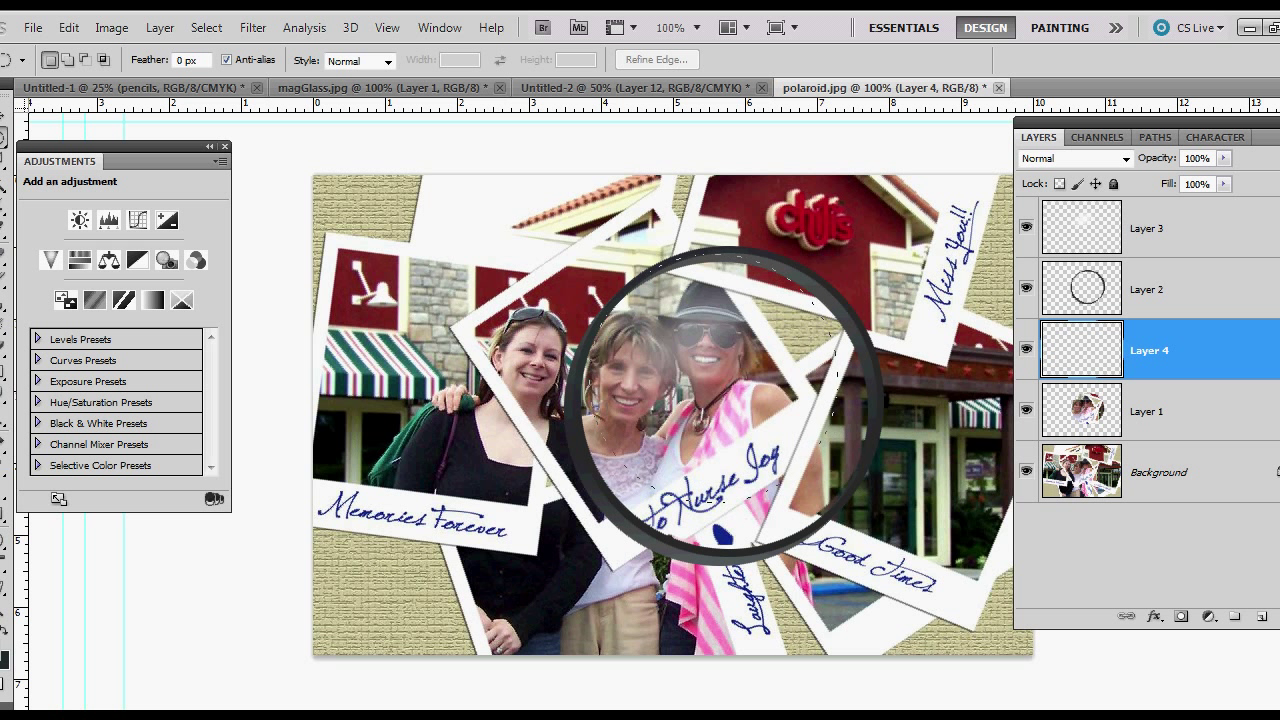
left_click(594, 270)
left_click_drag(926, 490, 894, 530)
left_click_drag(876, 521, 876, 521)
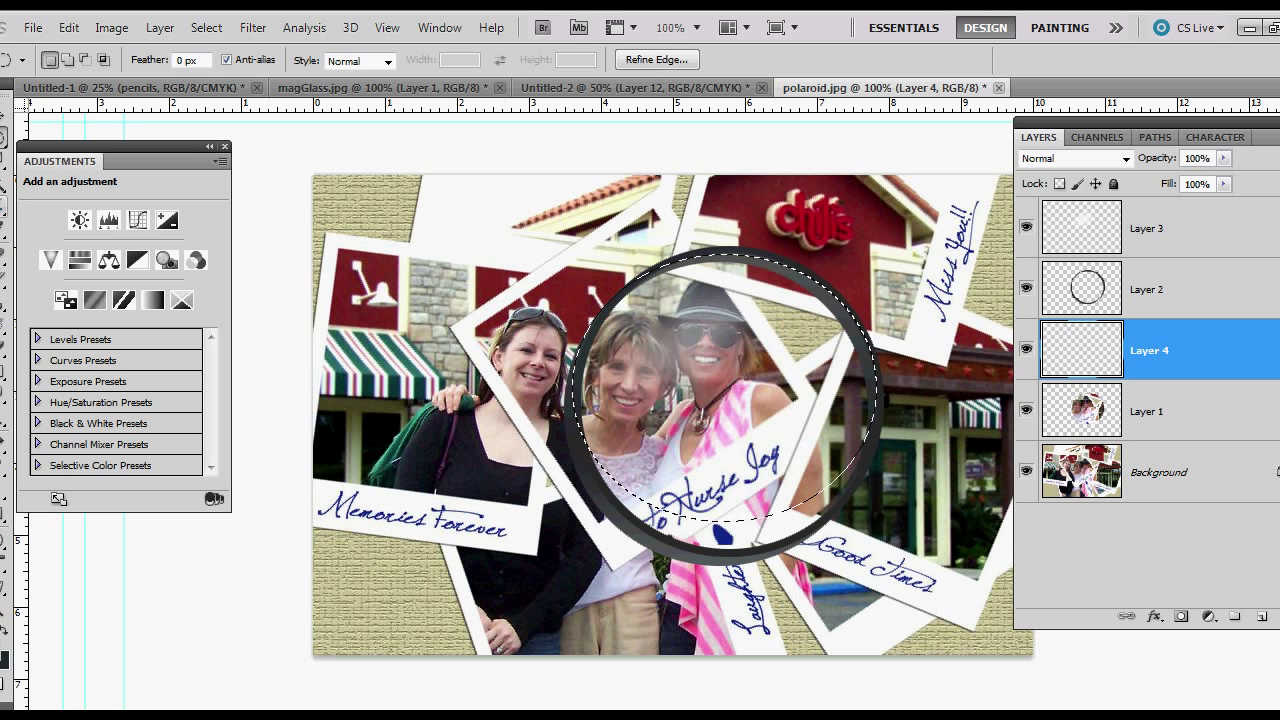
Fill the selection with a diagonal white-to-transparent linear gradient from the upper-left of the lens, deselect it and set the layer's opacity to 19%
left_click(6, 388)
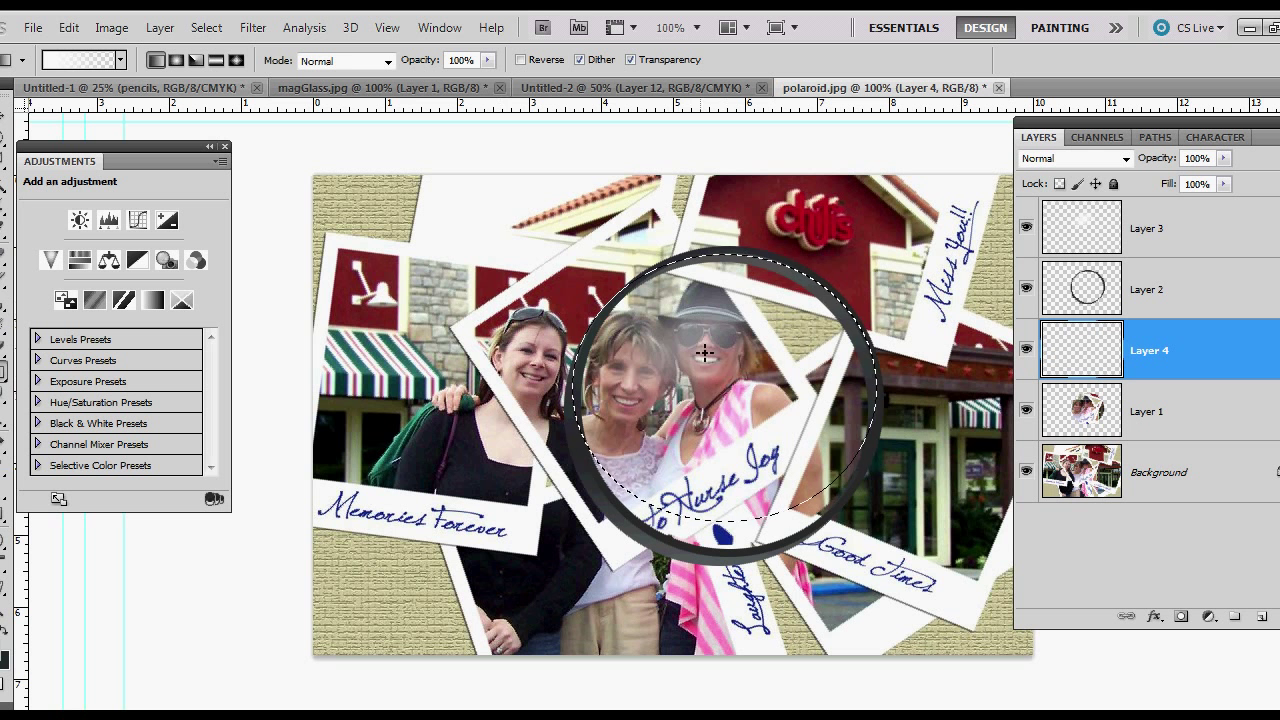
left_click_drag(607, 265, 843, 467)
key("ctrl+d")
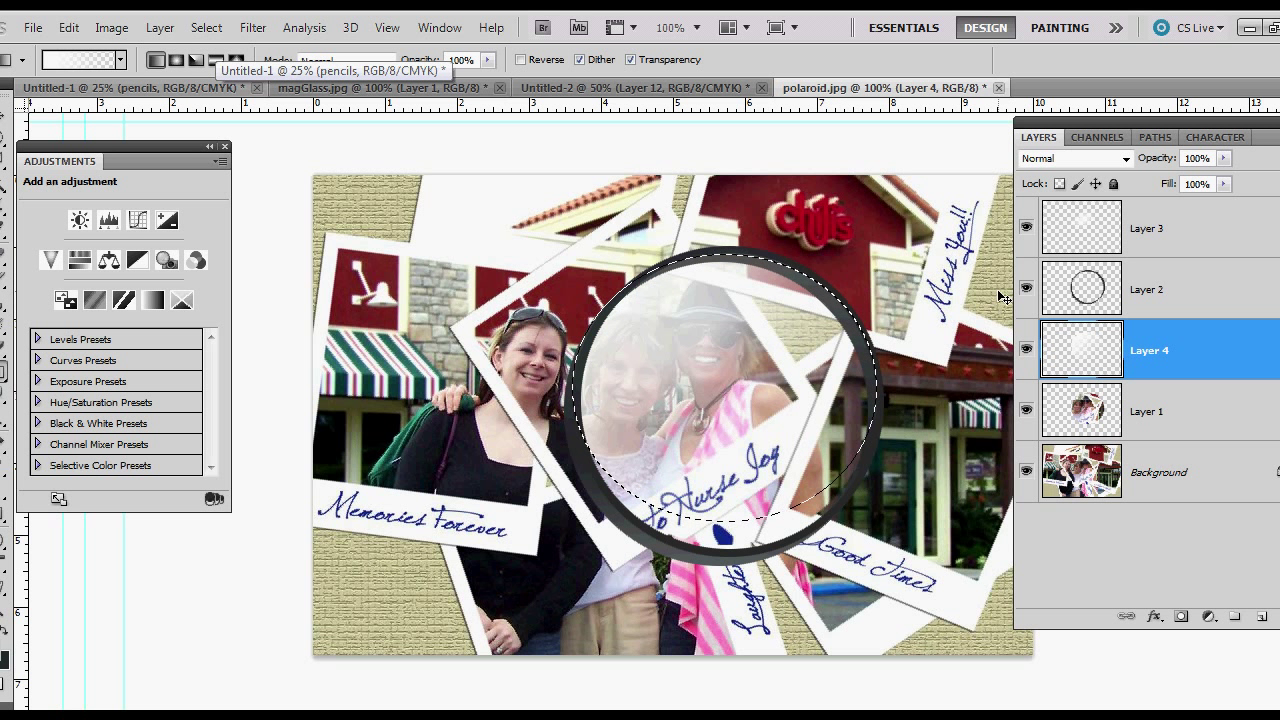
left_click_drag(1156, 166, 1077, 172)
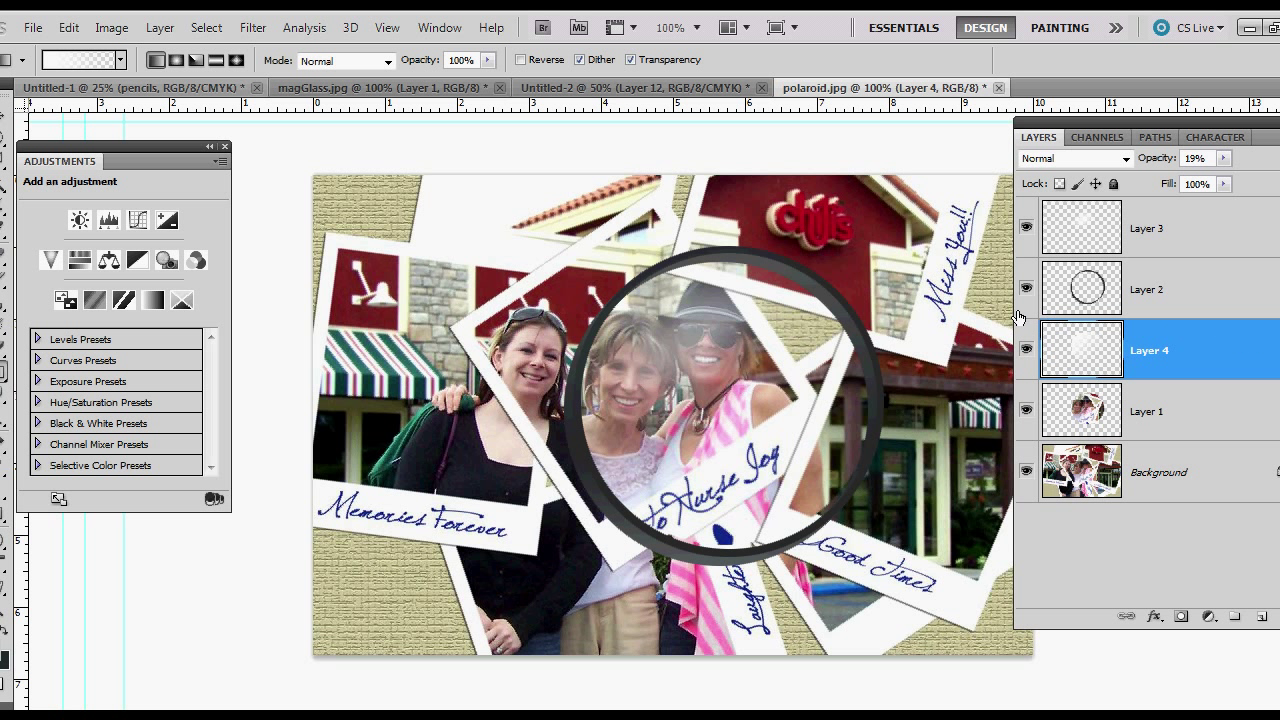
Rotate the gradient sheen on Layer 4 about 6.5° clockwise and apply the transformation
key("v")
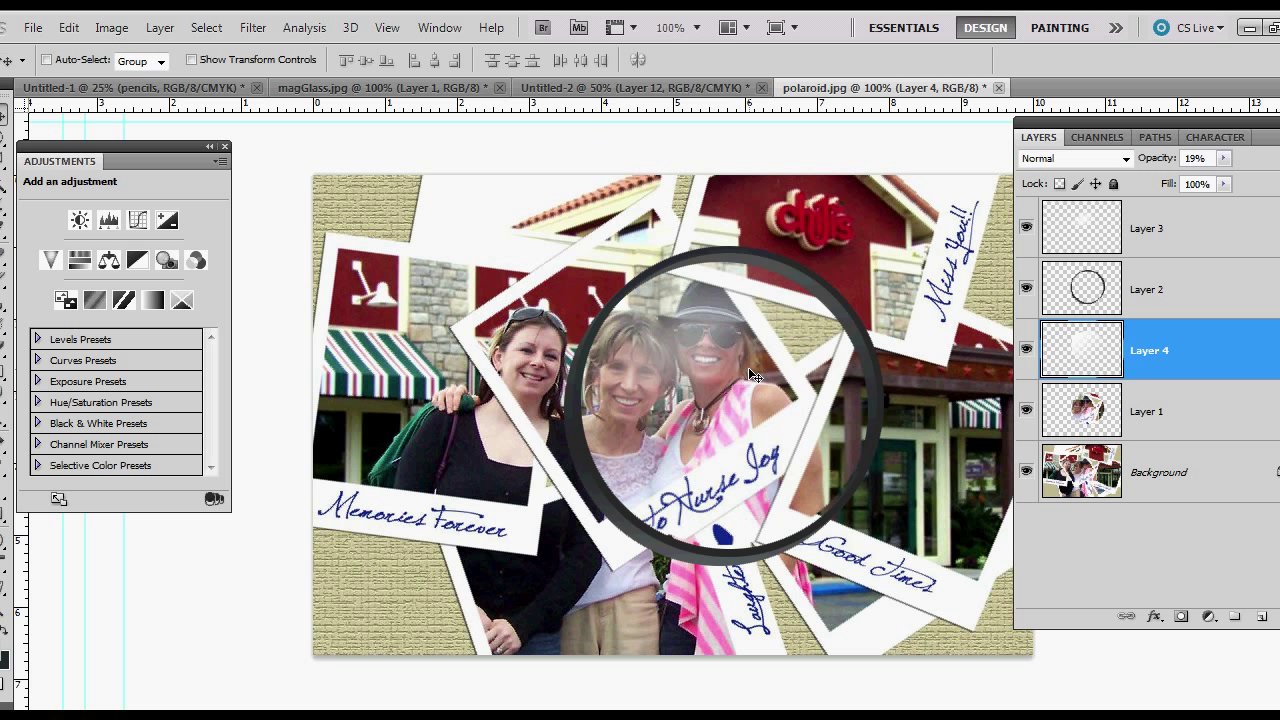
key("ctrl+t")
left_click_drag(890, 232, 907, 251)
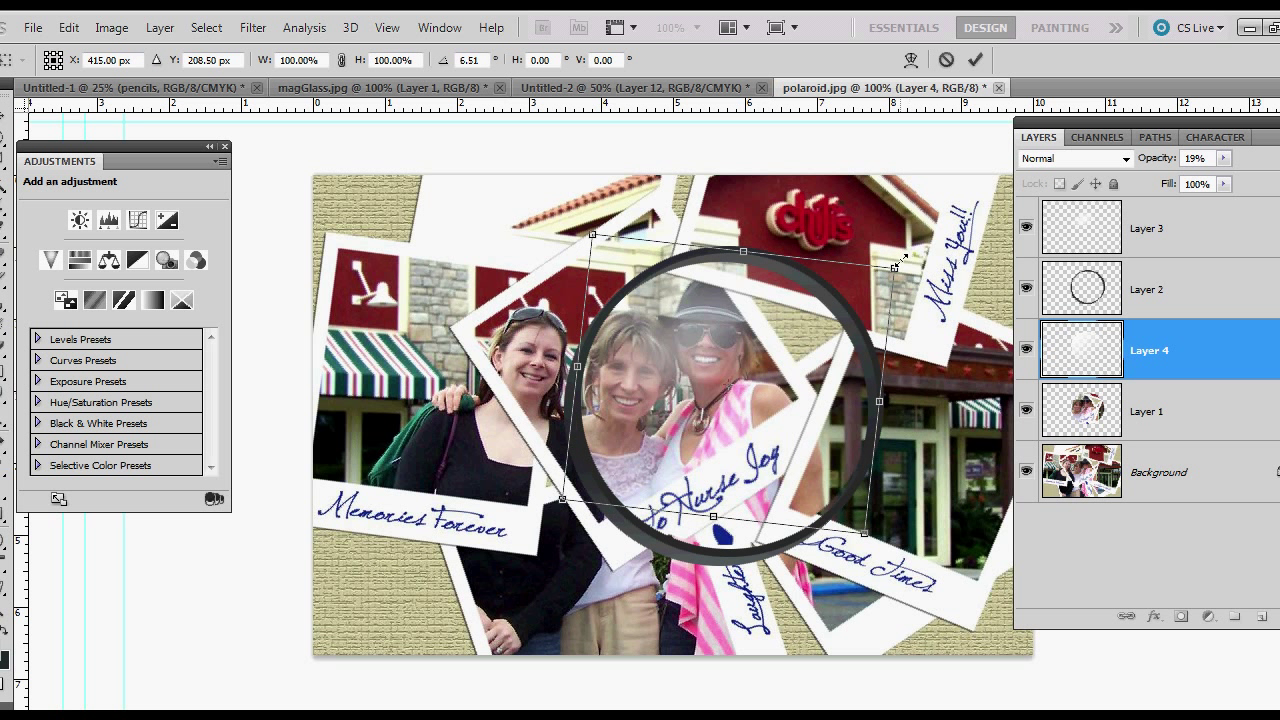
left_click(975, 60)
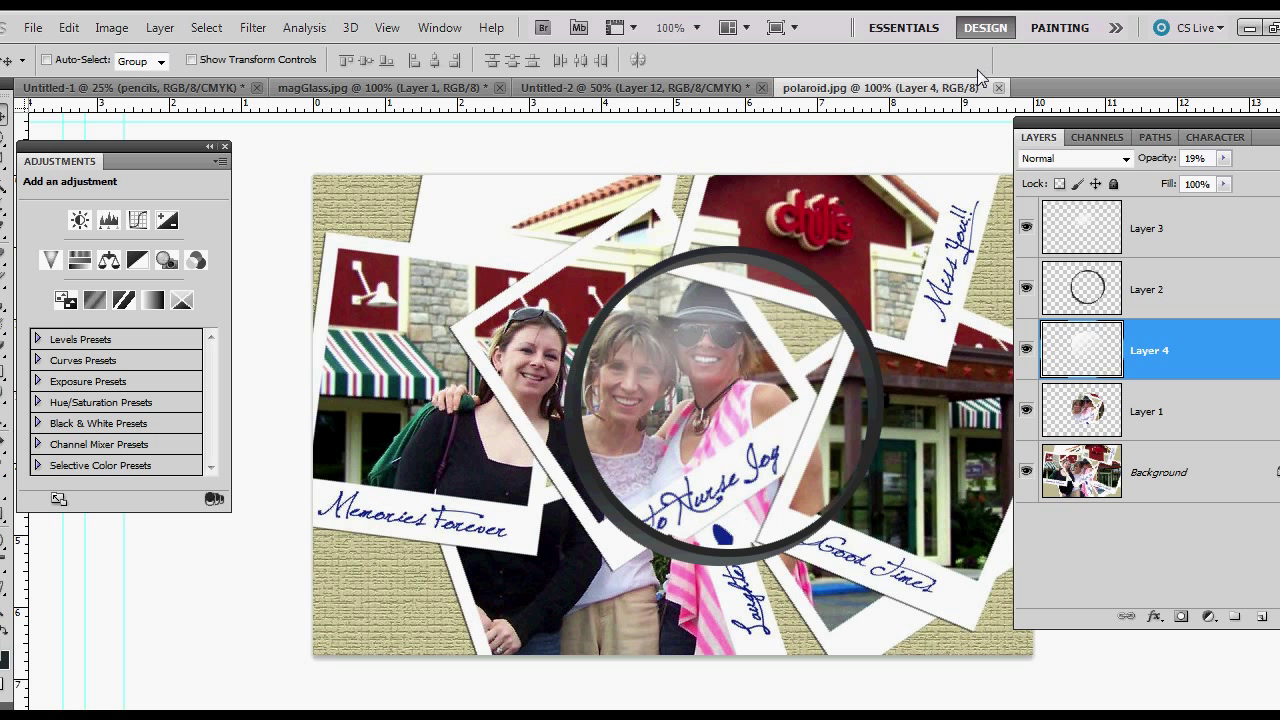
Lower the opacity of Layer 3 to 52% and move its blurred highlight slightly upward within the lens
left_click(1127, 216)
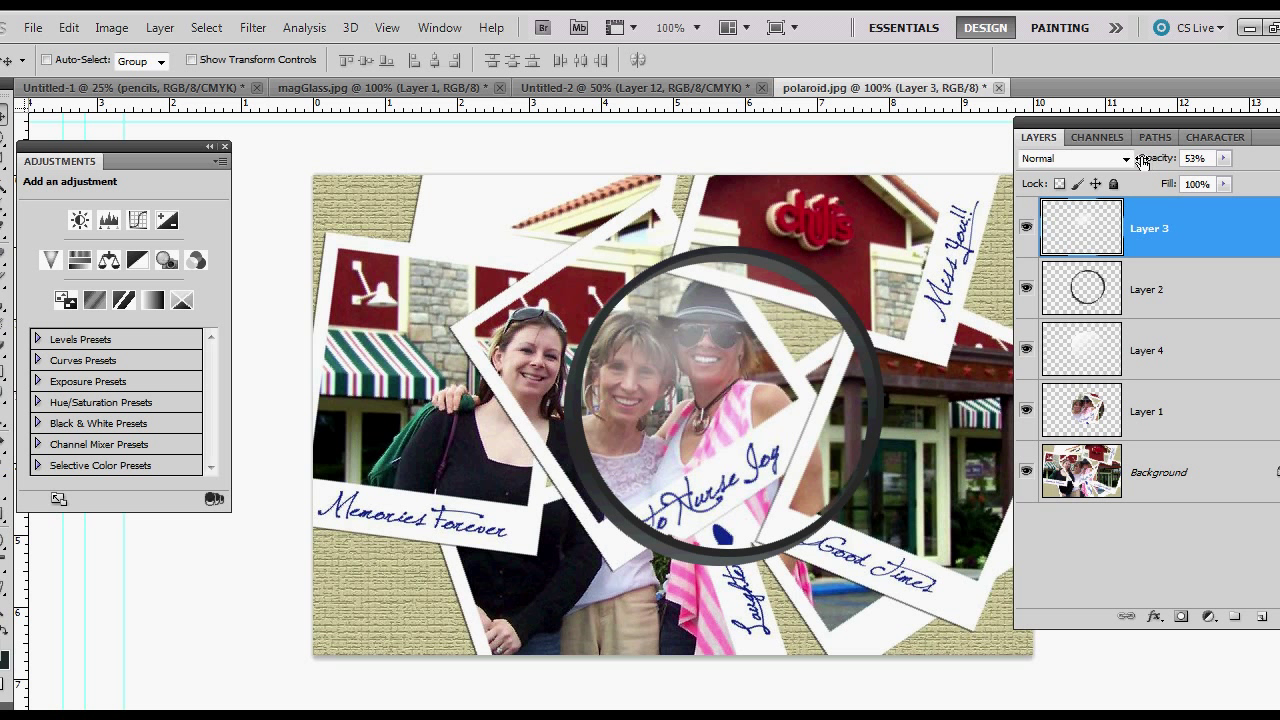
left_click_drag(1150, 162, 1140, 163)
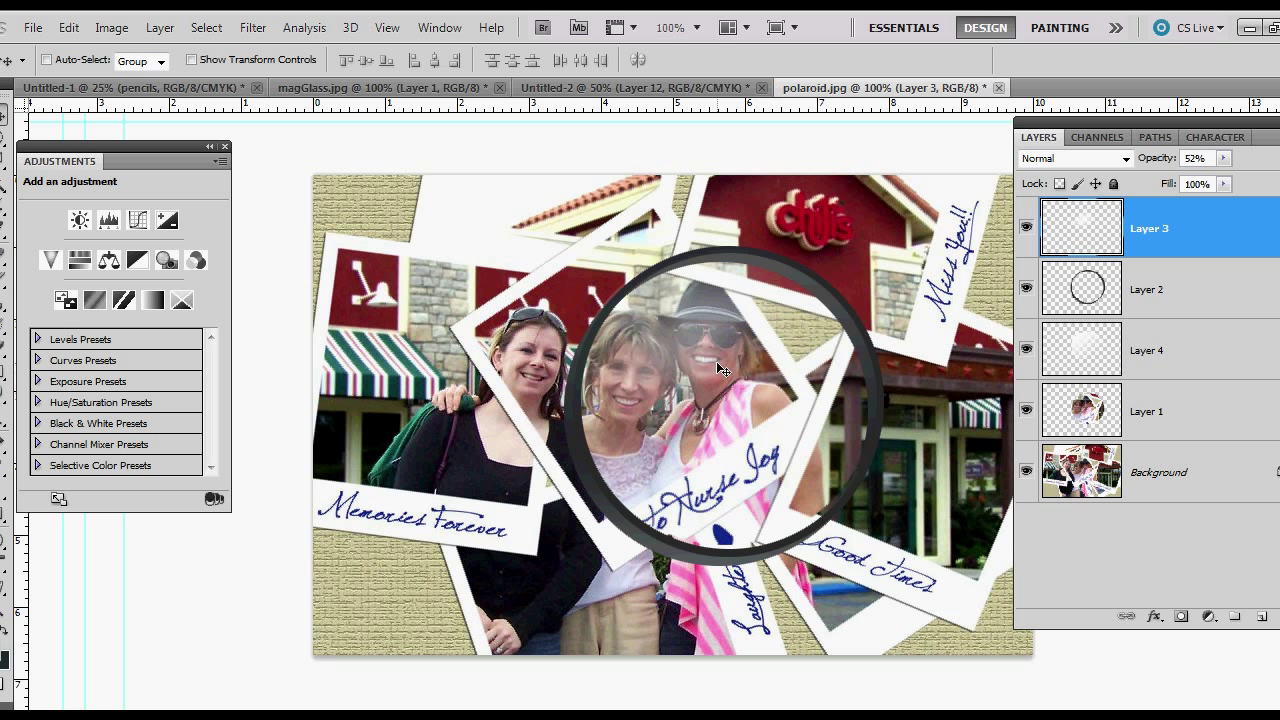
left_click_drag(711, 350, 702, 311)
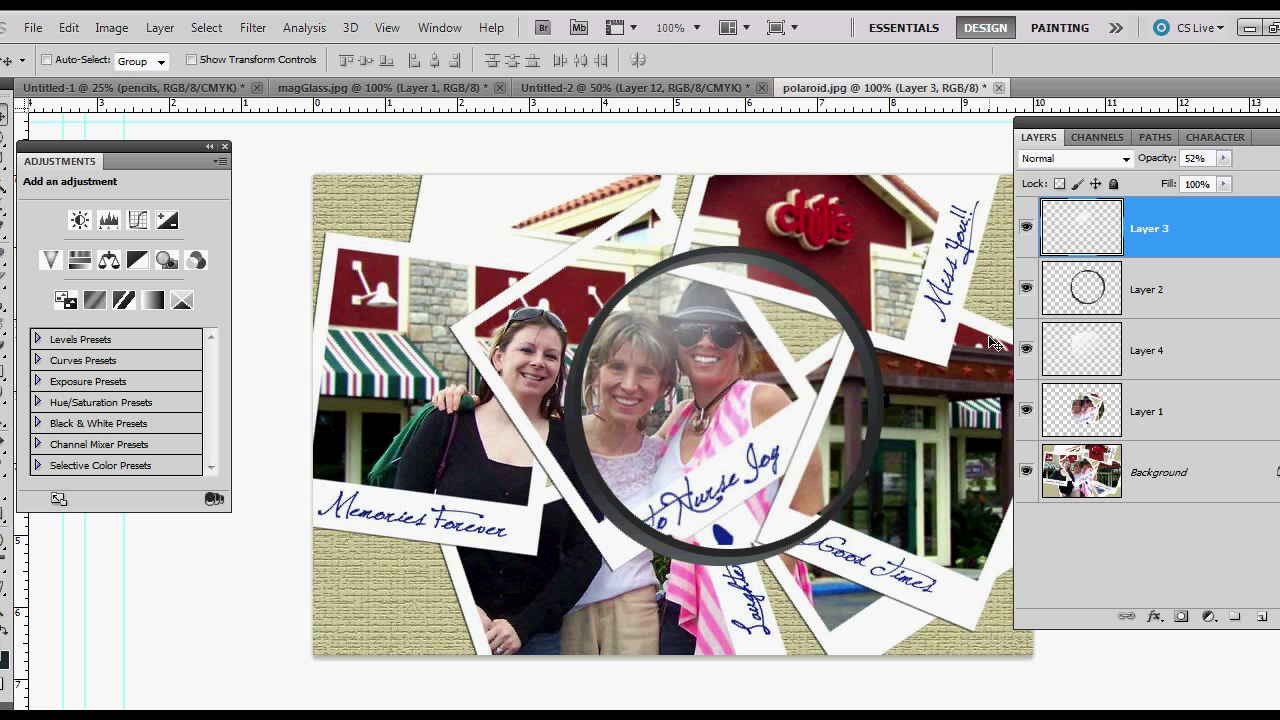
On a new top layer, draw a small ellipse in the lens's upper-left area, fill it with white, deselect it and set the opacity to 64%
left_click(1234, 616)
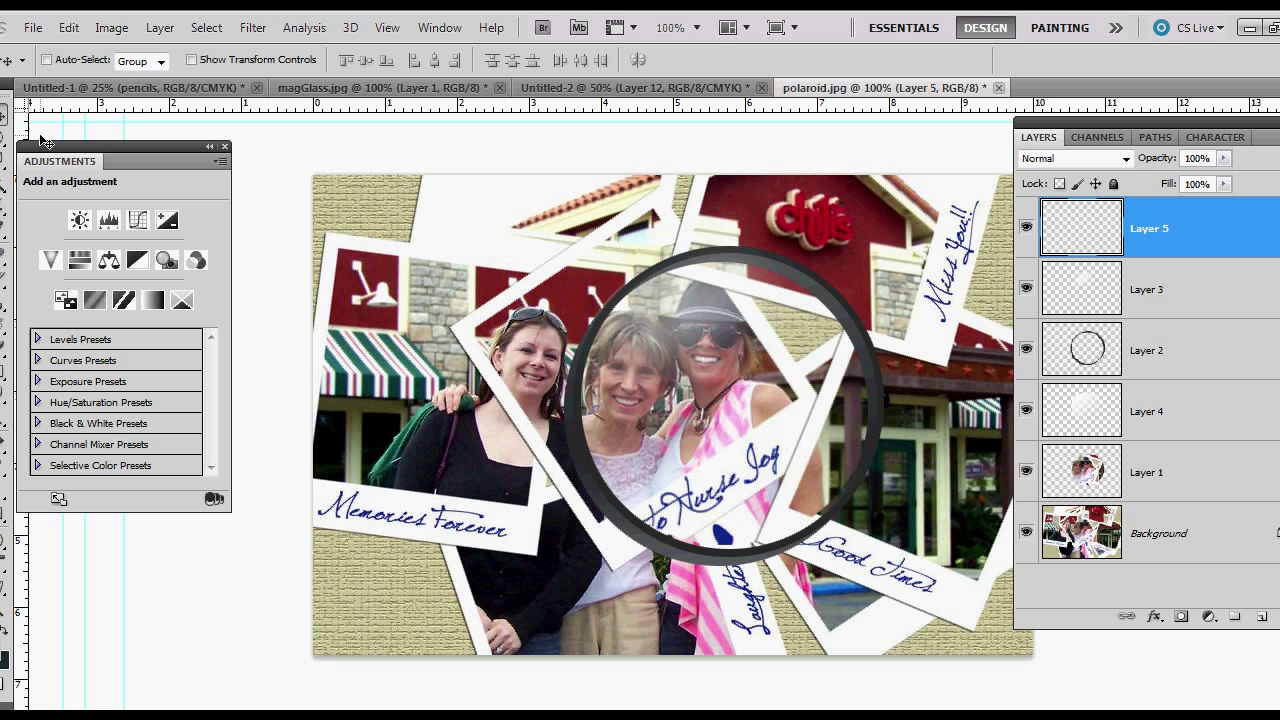
left_click(4, 136)
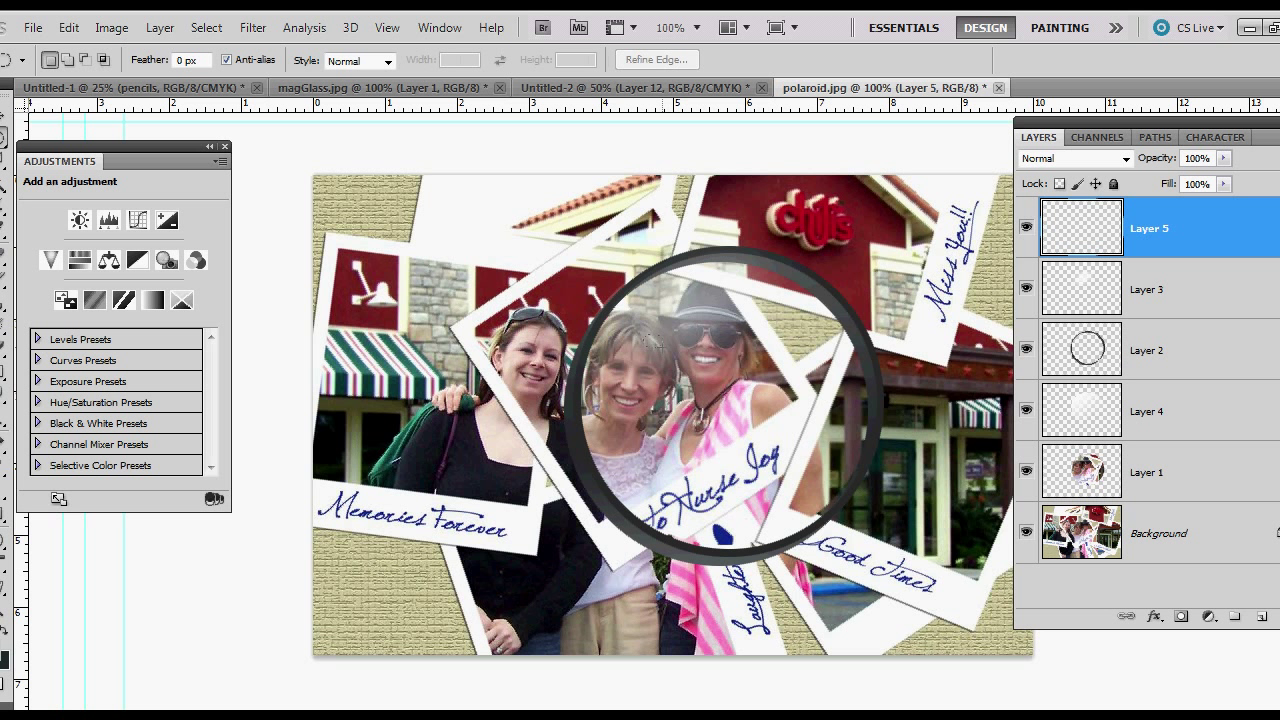
left_click_drag(645, 335, 659, 346)
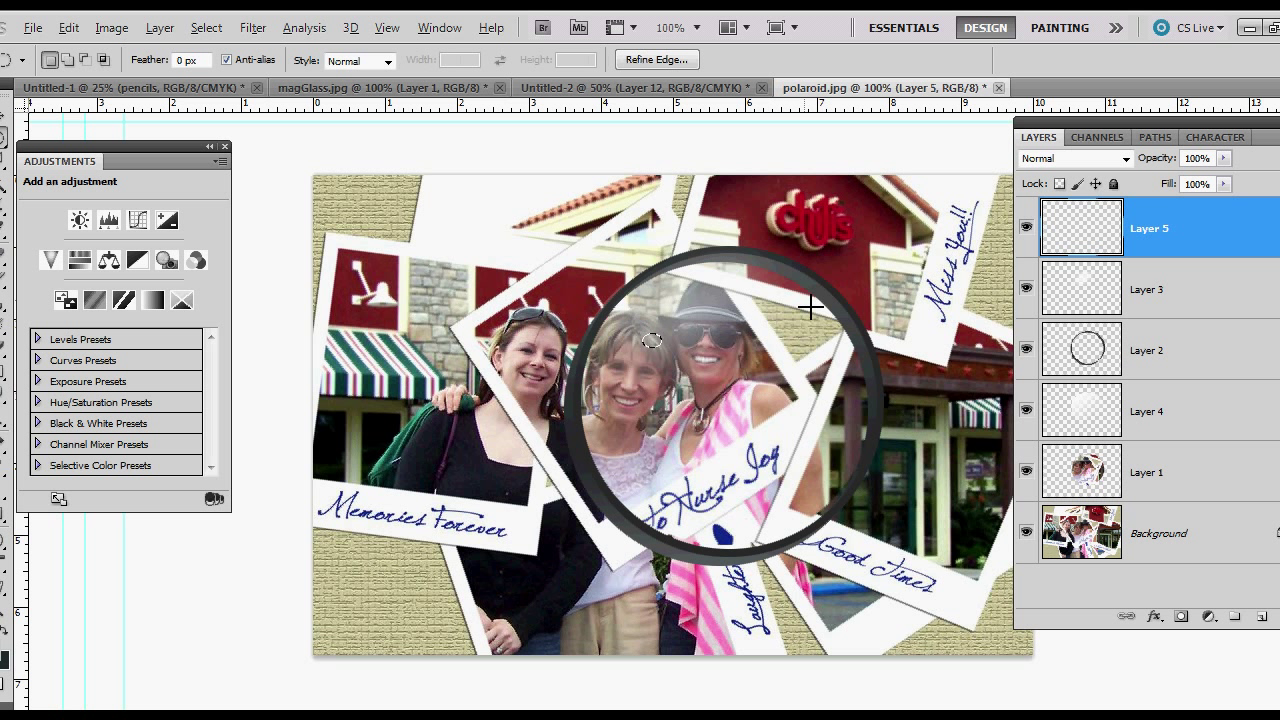
key("ctrl+BackSpace")
key("ctrl+d")
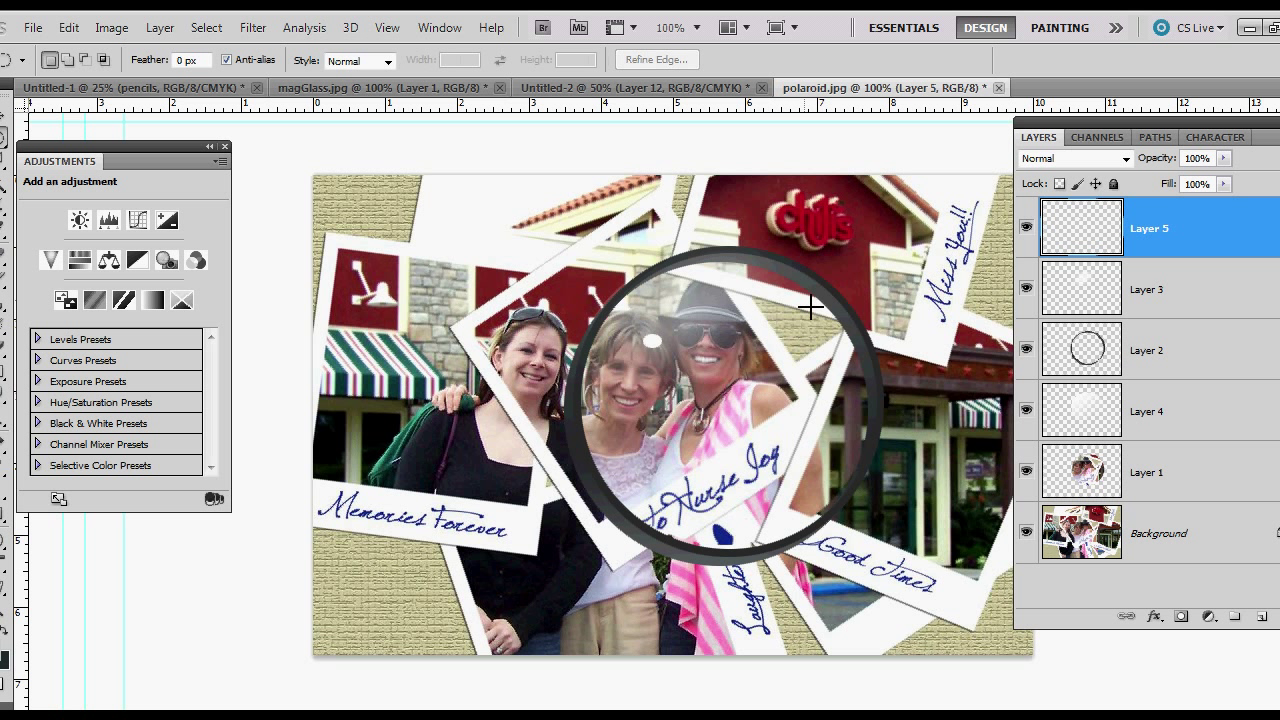
left_click_drag(1152, 163, 1131, 165)
Compare the lens closely with and without the gradient sheen on Layer 4
key("ctrl+plus")
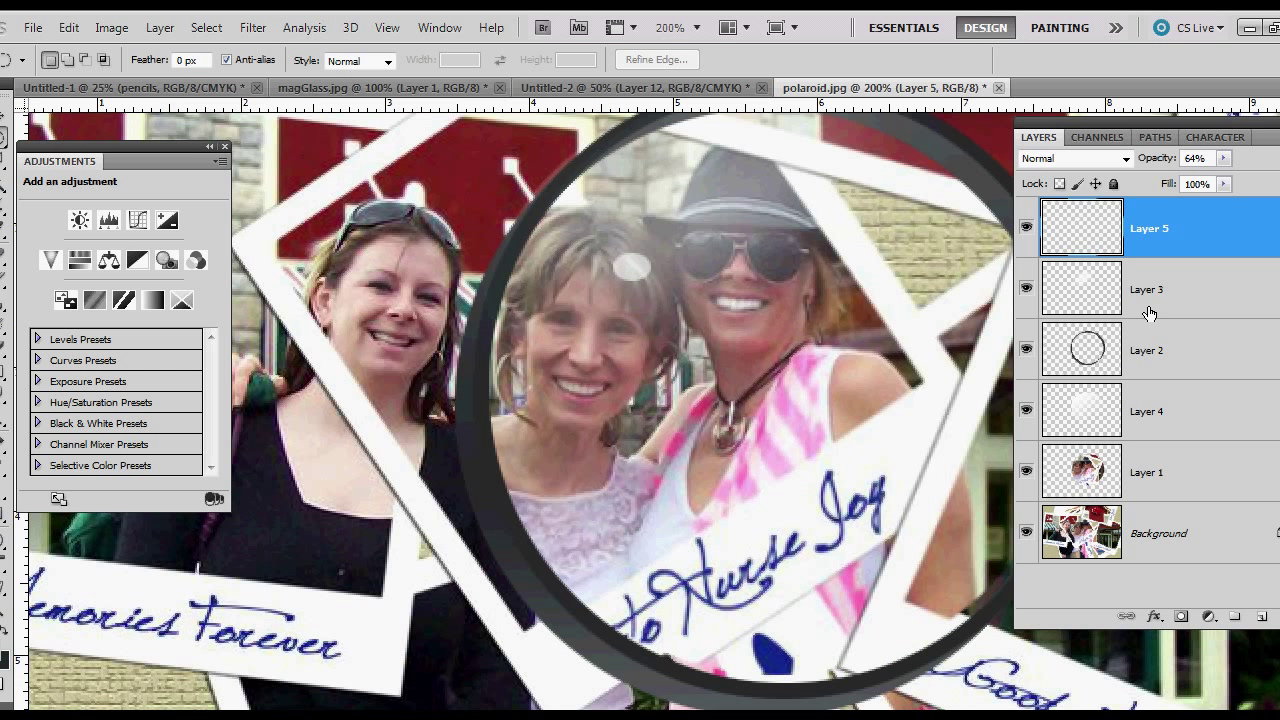
left_click_drag(923, 389, 751, 391)
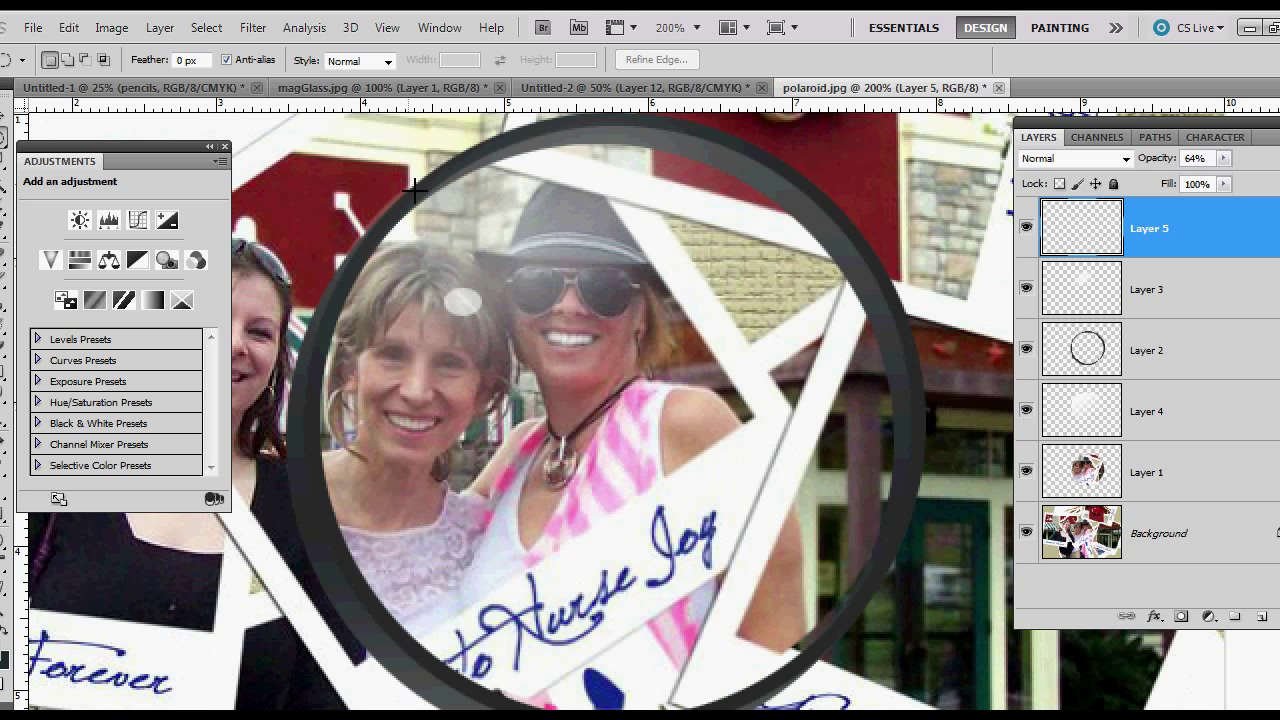
left_click(1153, 423)
left_click(1027, 411)
left_click(1027, 411)
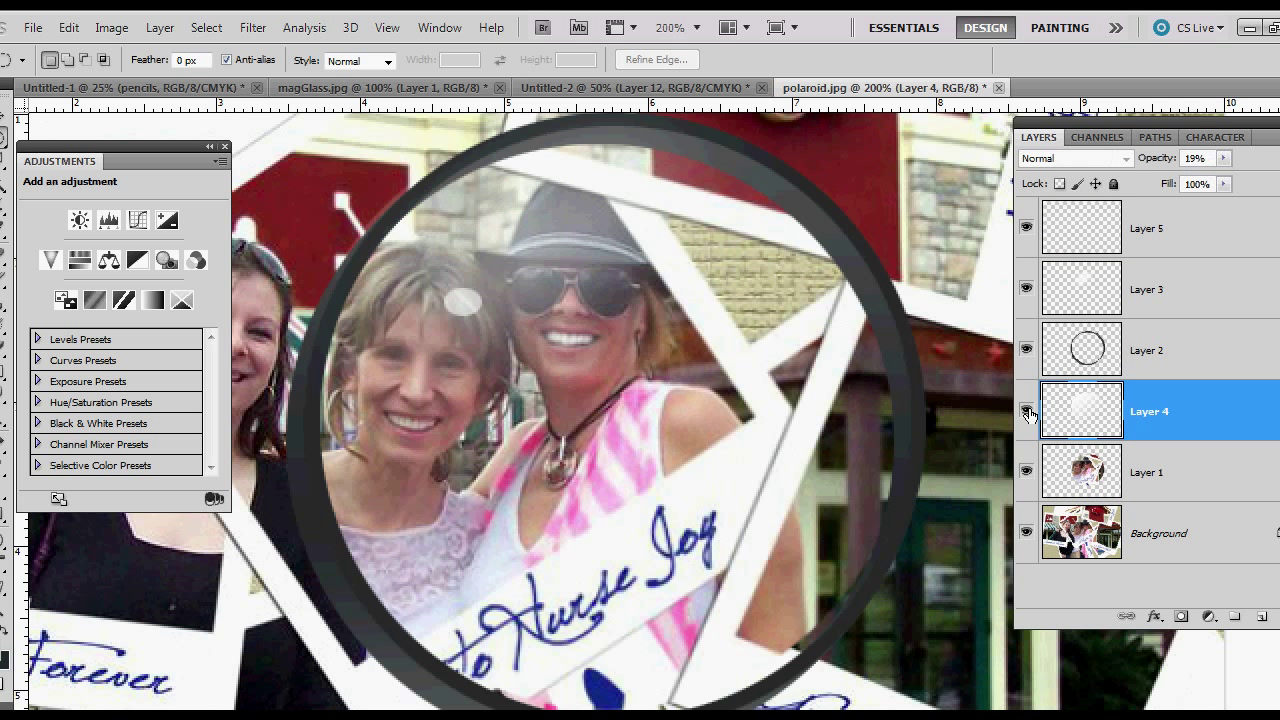
left_click(1027, 411)
Nudge the magnified photo on Layer 1 a few pixels down and to the right inside the ring
key("v")
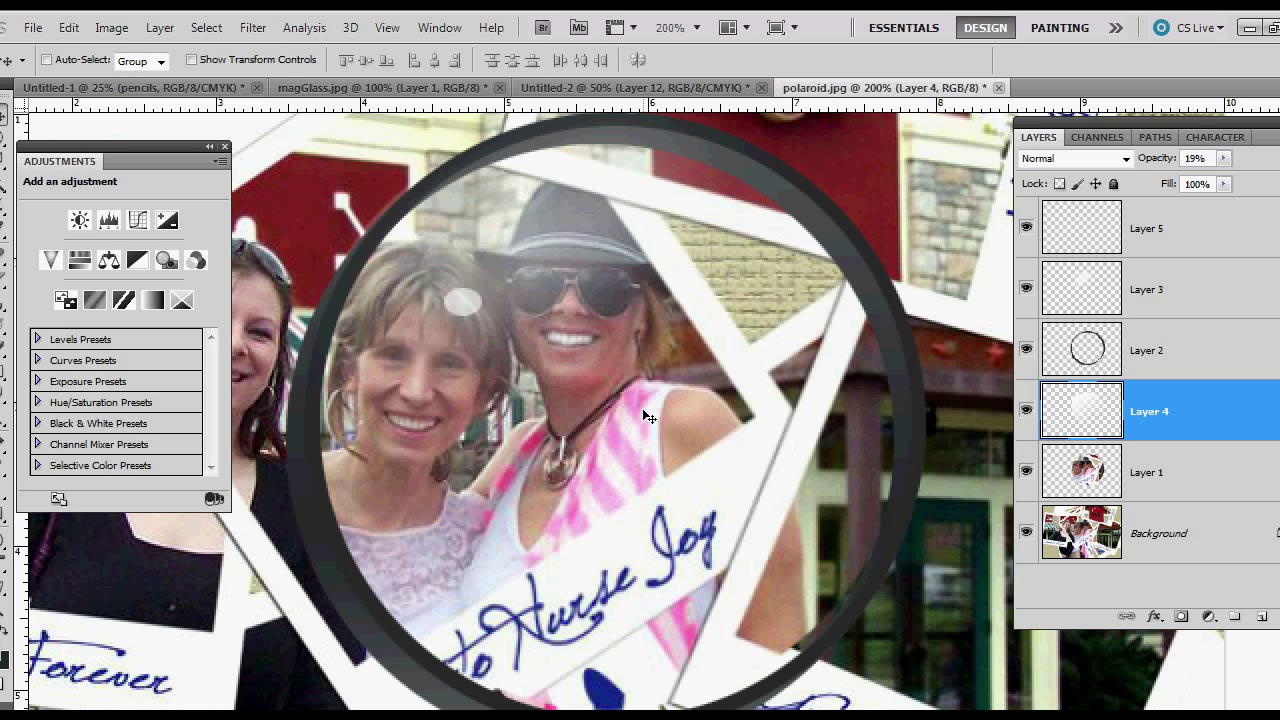
left_click_drag(648, 416, 648, 420)
scroll(978, 492, "down", 1)
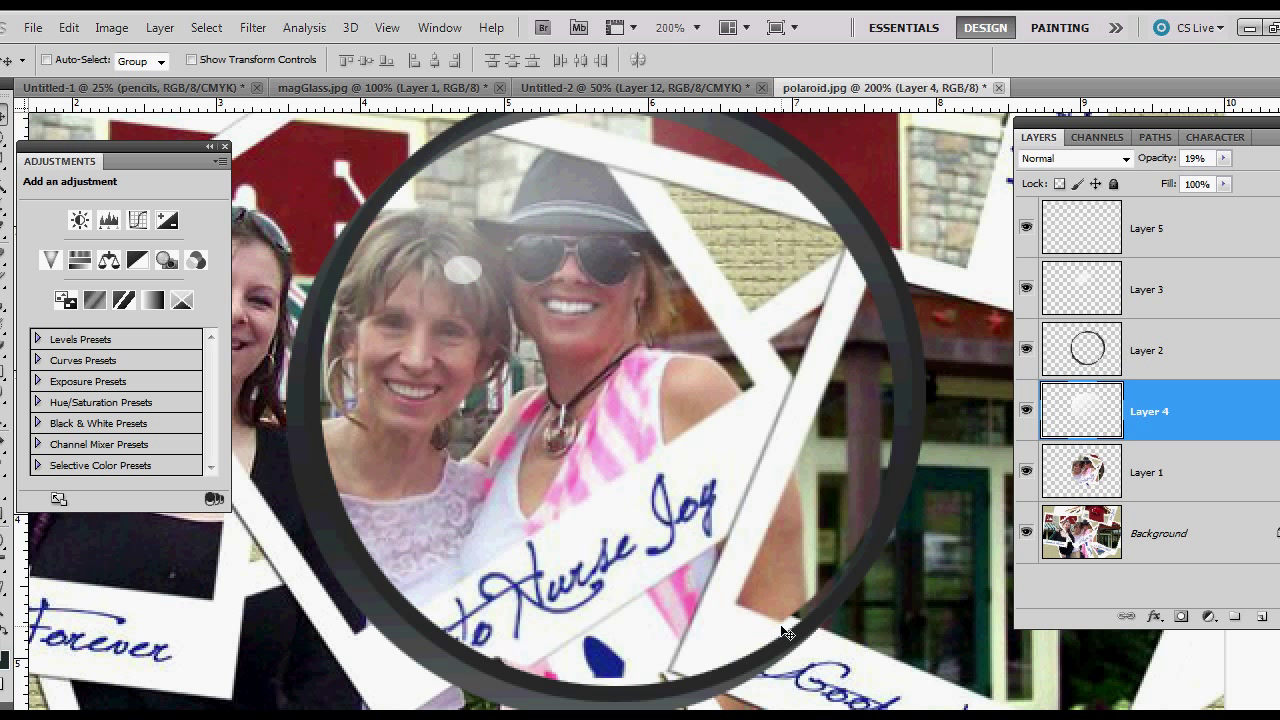
left_click(1190, 478)
key("Up")
key("Up")
key("Up")
key("Up")
key("Up")
key("Up")
key("Up")
key("Up")
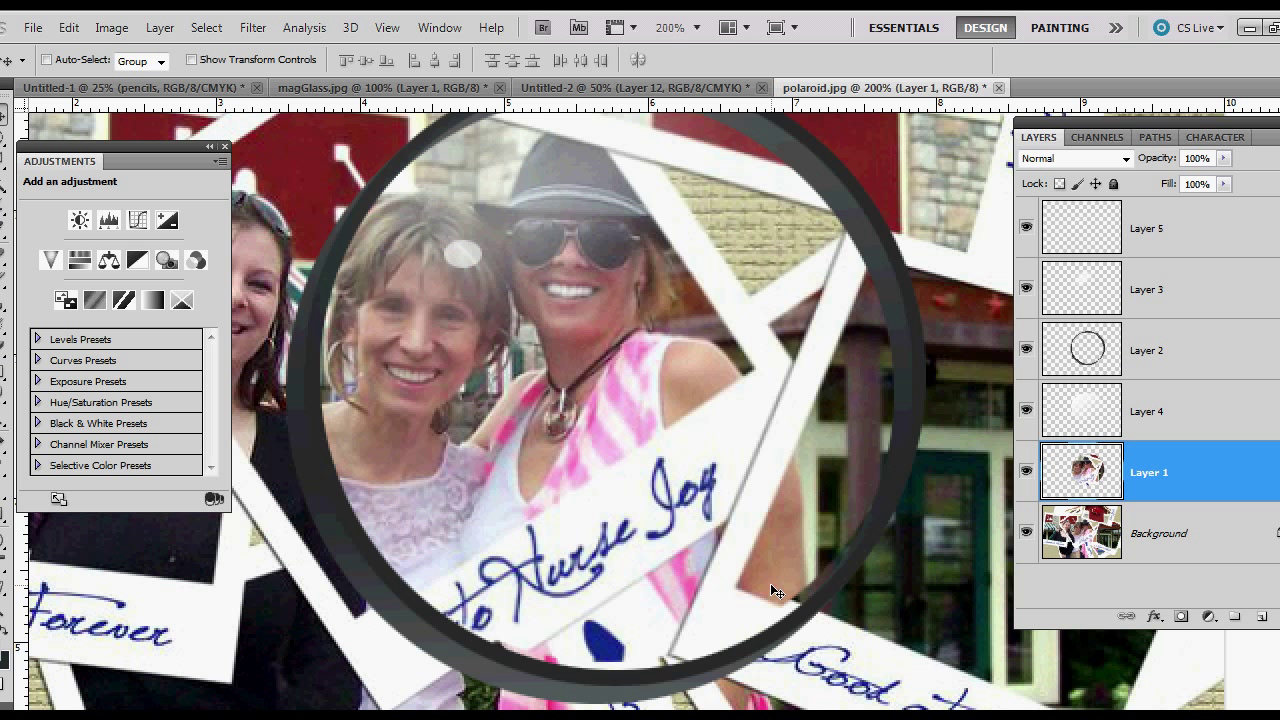
key("Up")
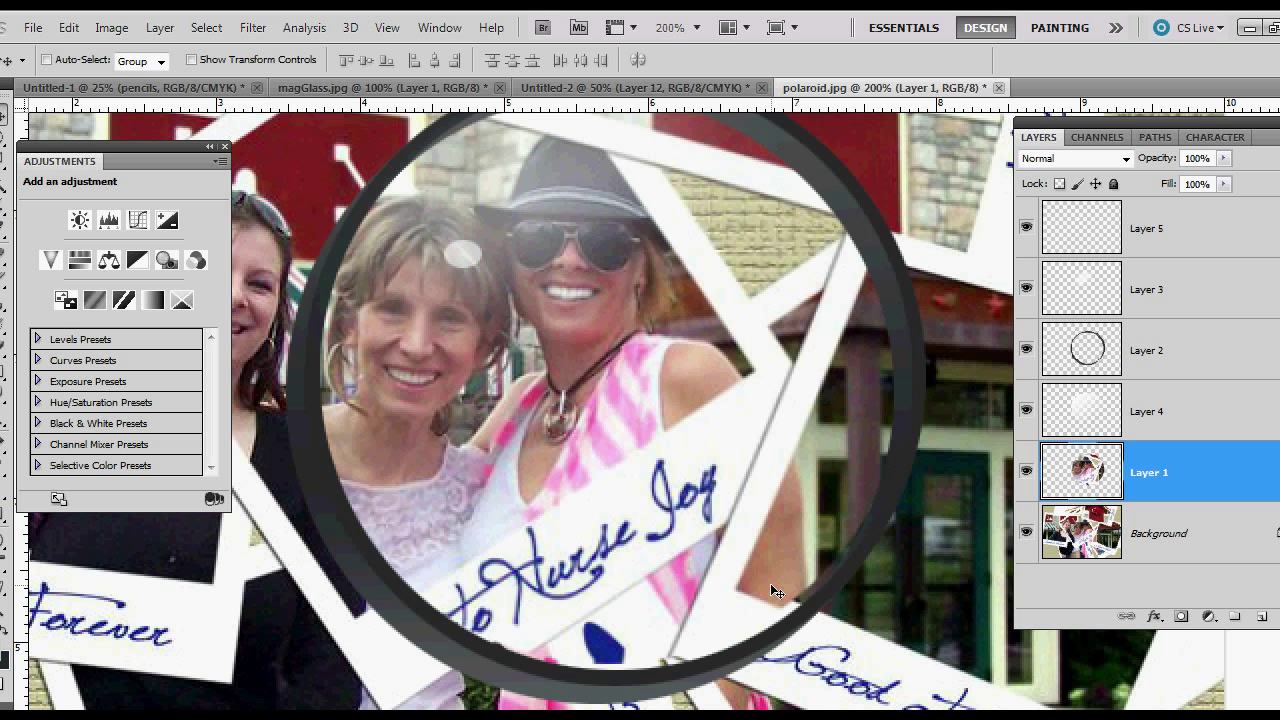
key("Up")
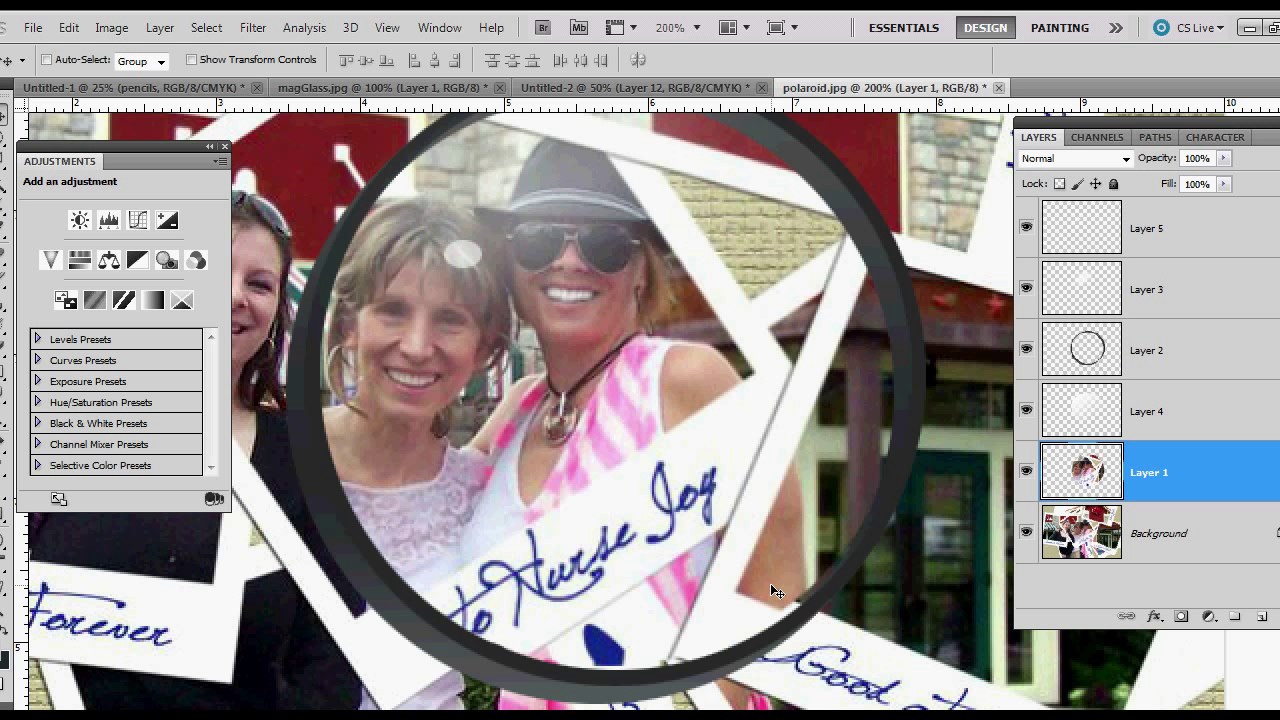
key("Right")
key("Down")
key("Right")
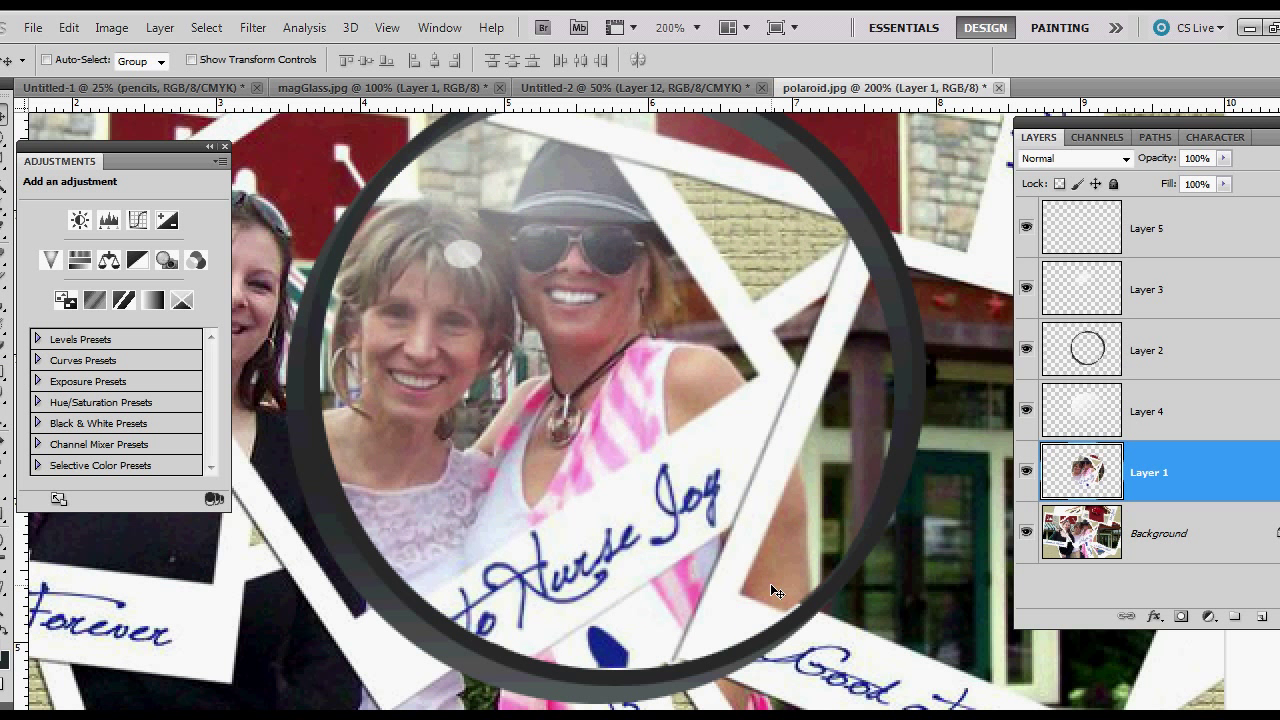
key("Down")
key("Down")
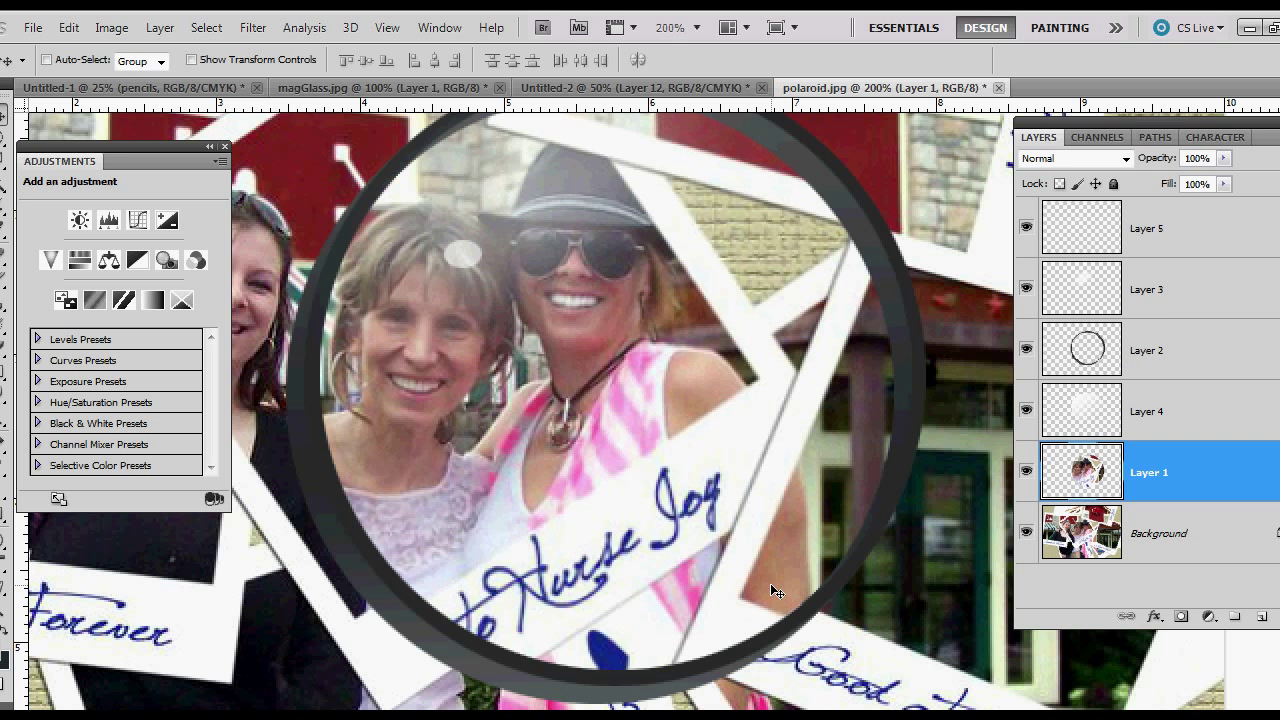
key("shift+Down")
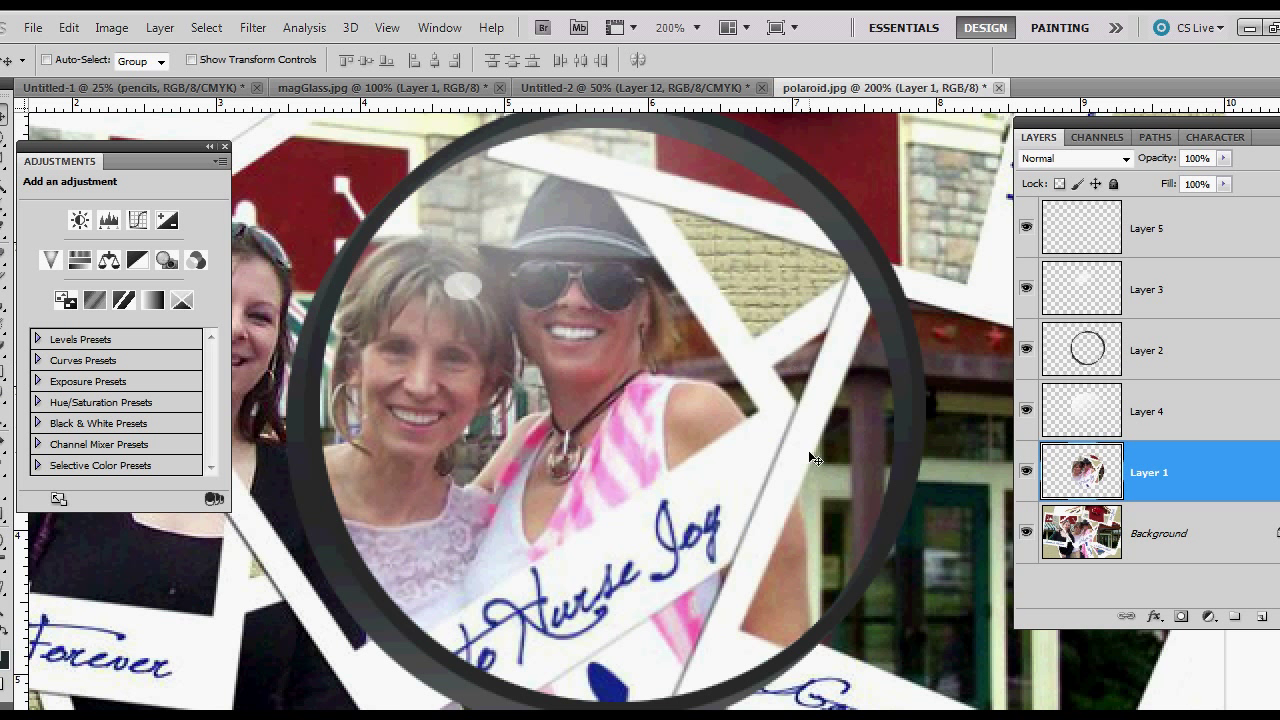
scroll(788, 370, "up", 1)
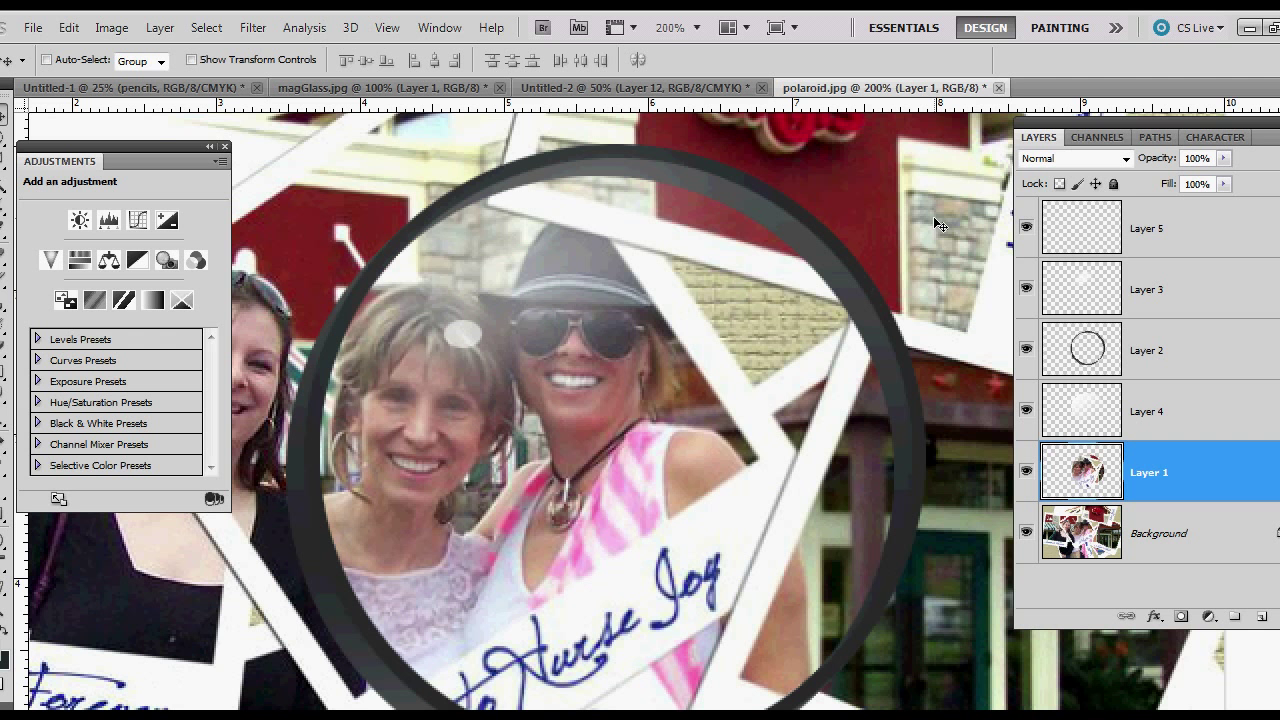
key("ctrl+minus")
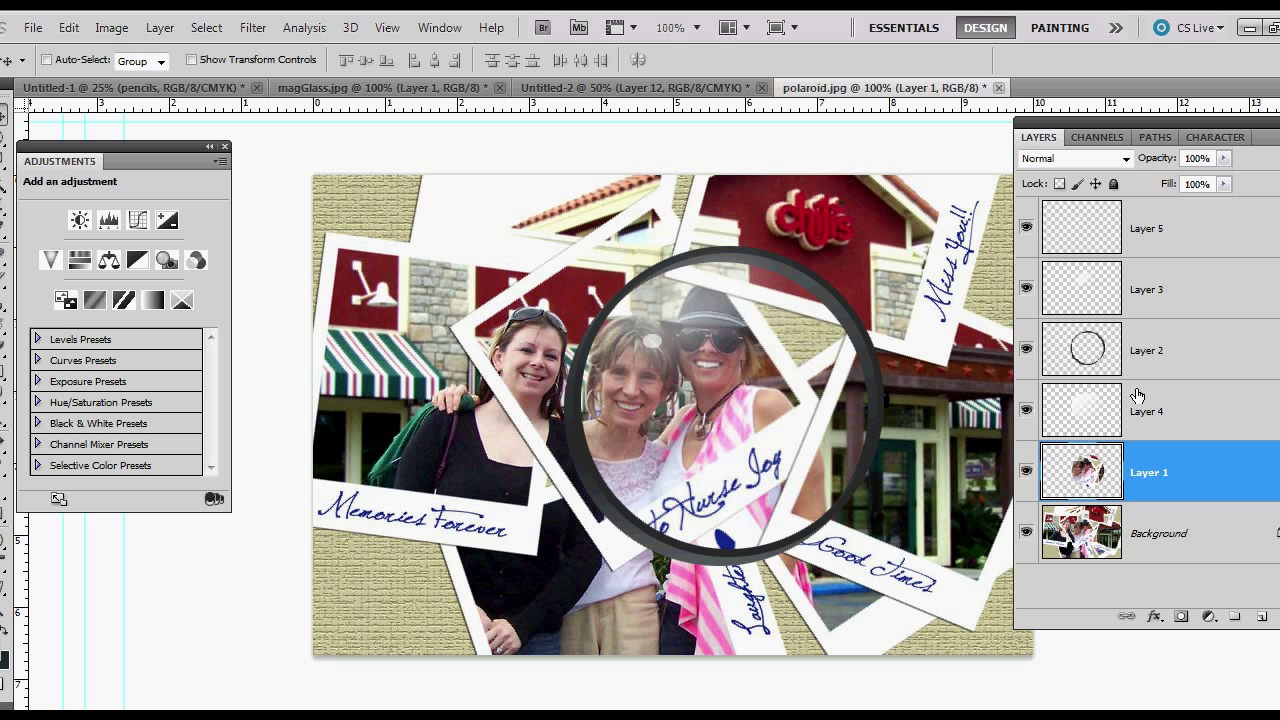
Add a new layer above Layer 5 and draw a narrow upright rectangular selection over the upper part of the "Miss You!!" caption
left_click(1184, 229)
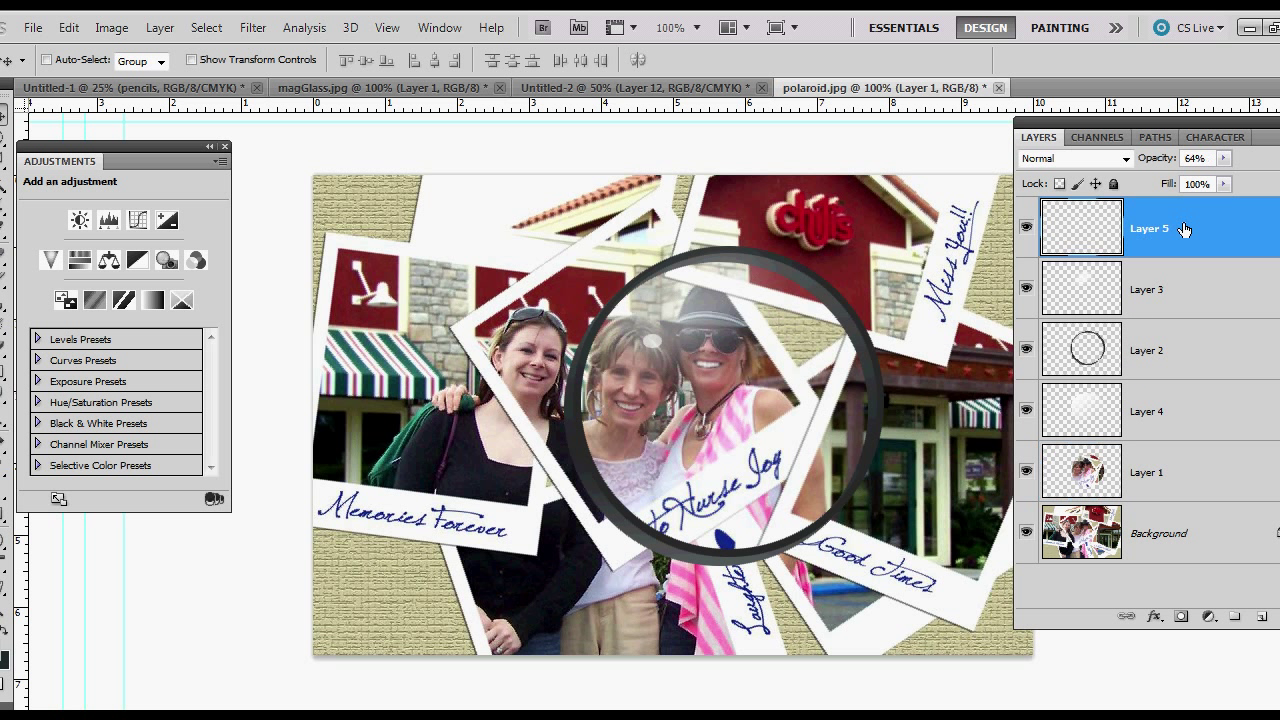
left_click(1262, 616)
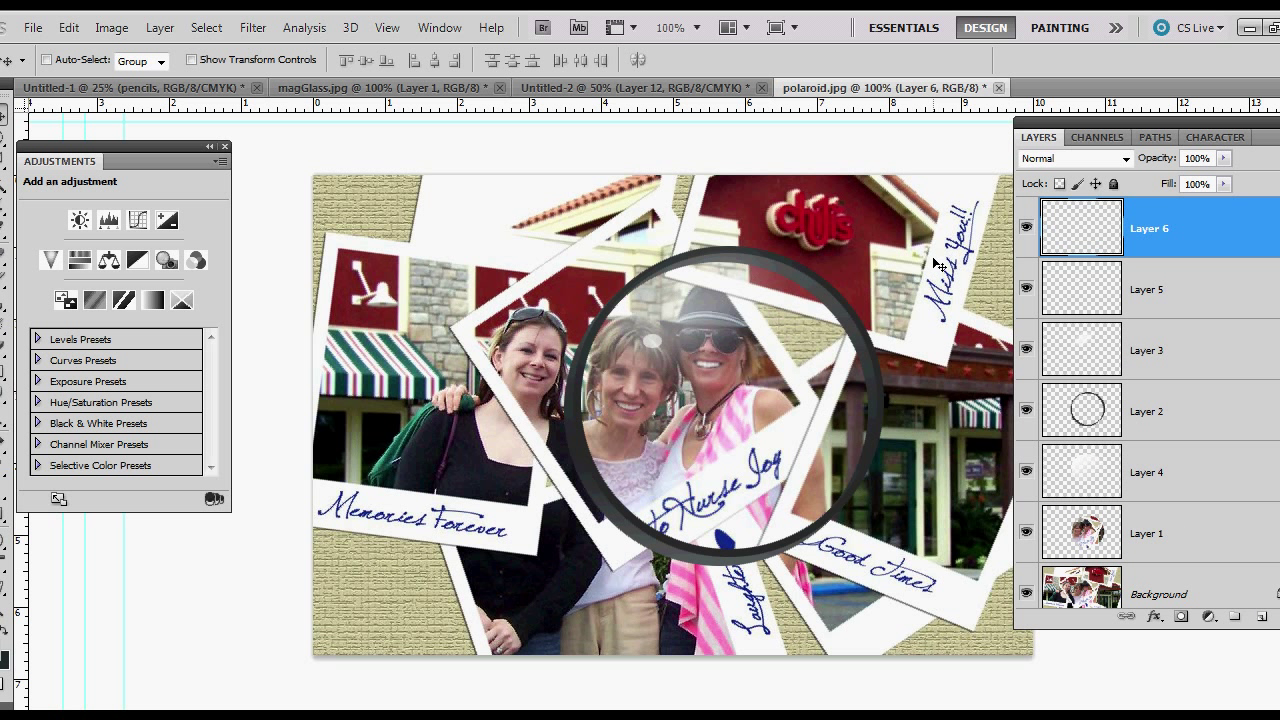
left_click(4, 133)
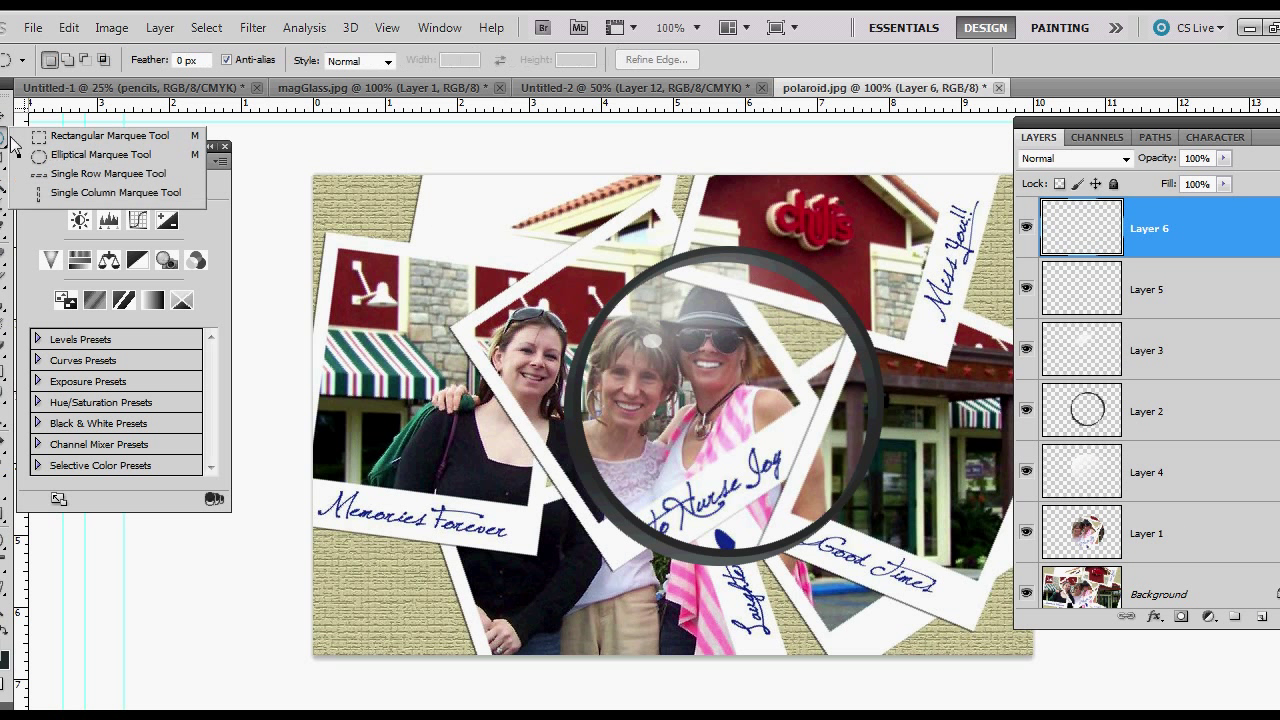
left_click(70, 134)
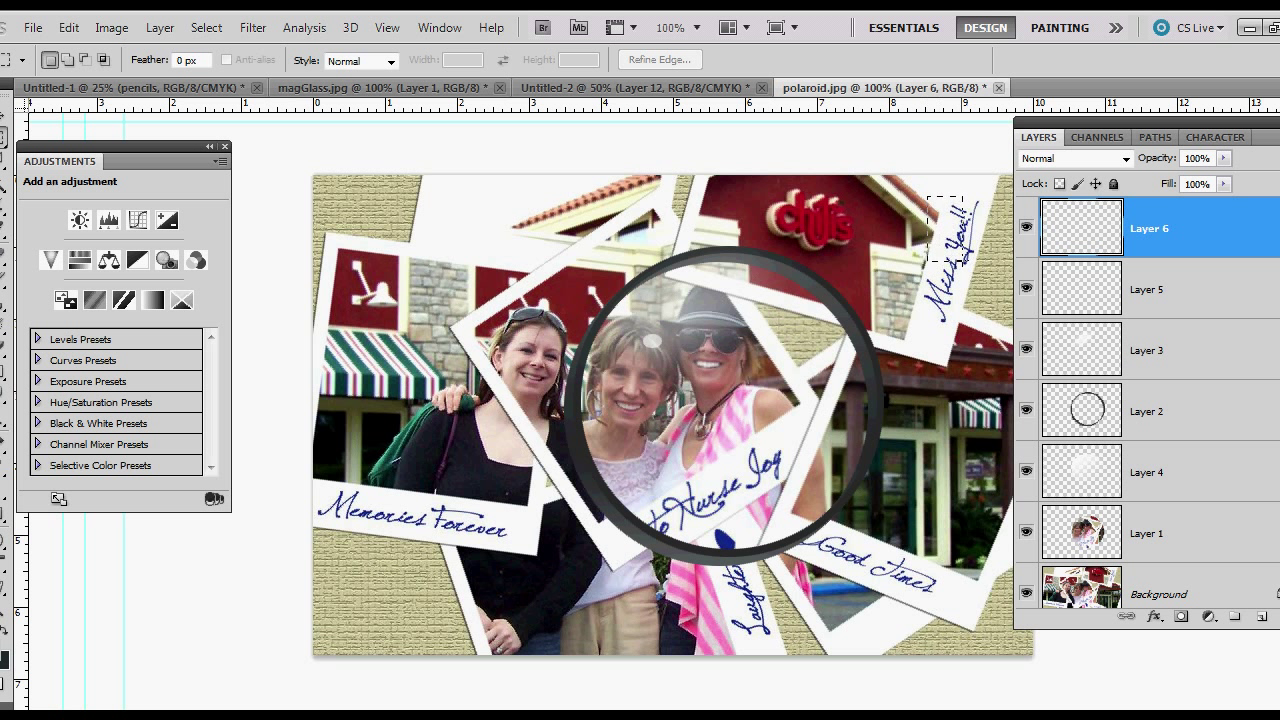
left_click_drag(962, 257, 958, 266)
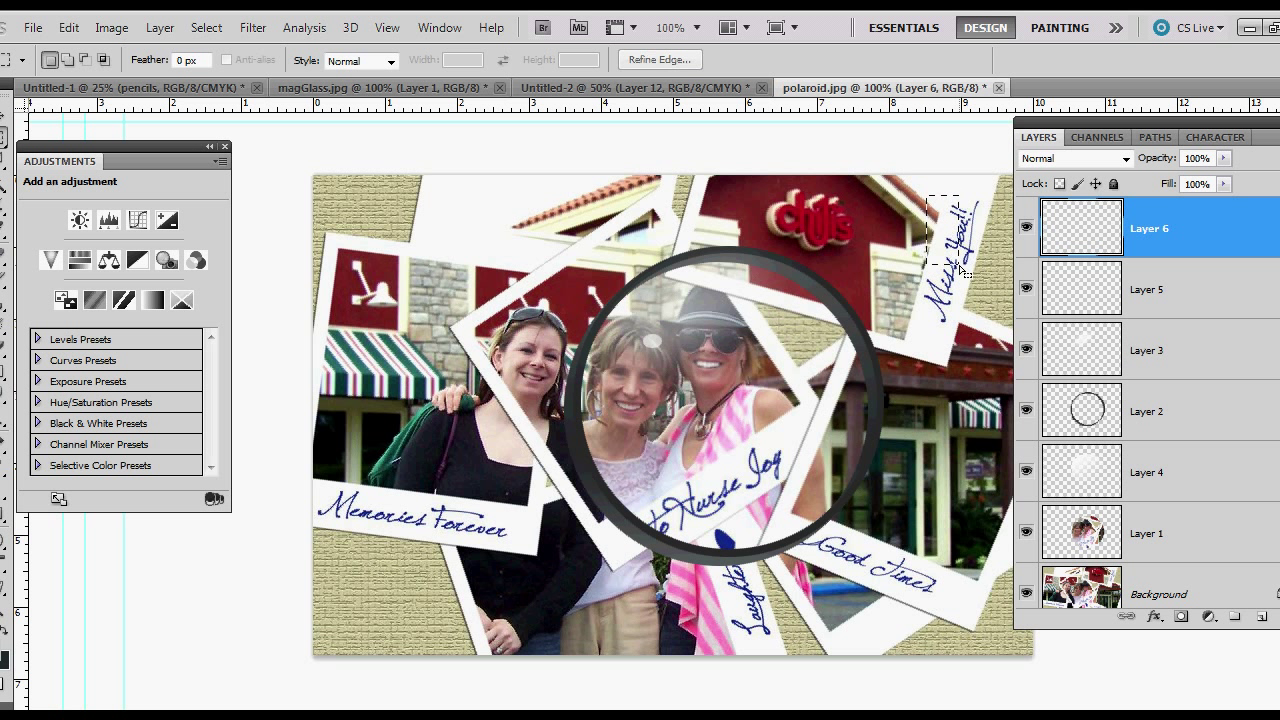
Set the foreground colour to a medium grey and fill the rectangular selection with it
left_click(6, 652)
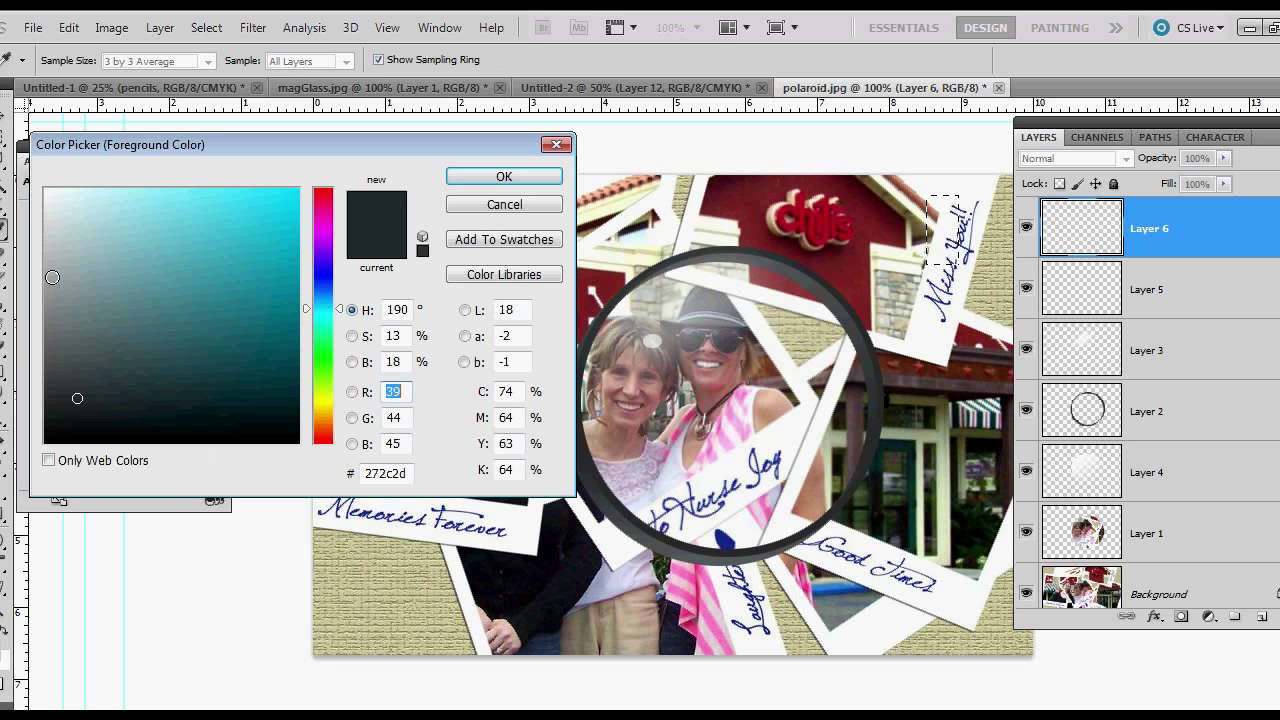
left_click(223, 229)
left_click(500, 177)
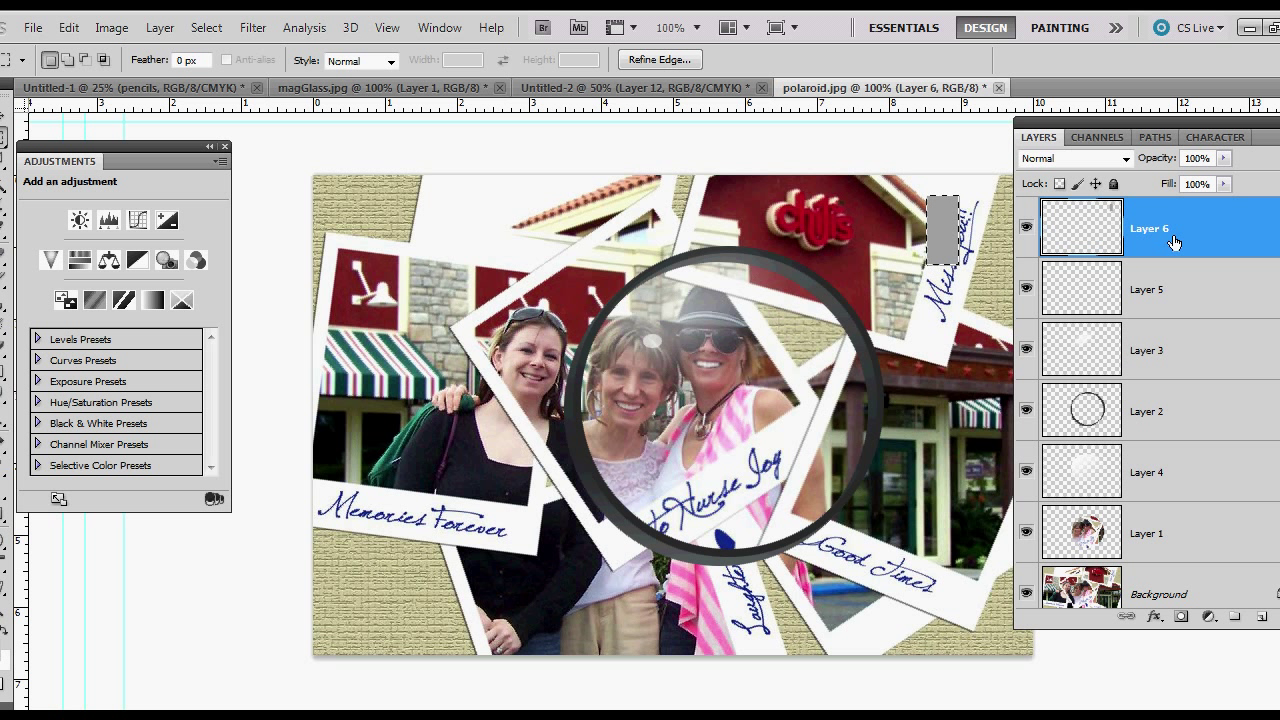
Deselect the grey rectangle on Layer 6 and lighten its right edge with the Dodge tool using a 30 px brush at 28% exposure
key("ctrl+d")
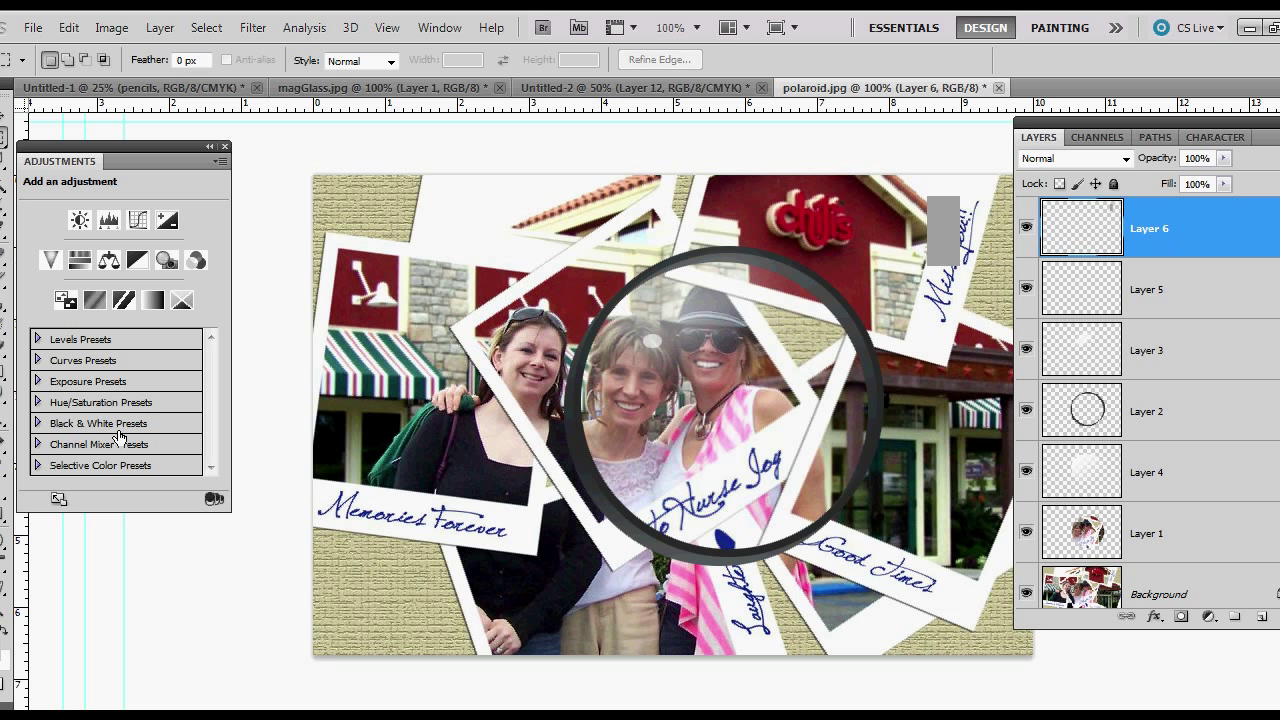
left_click(4, 416)
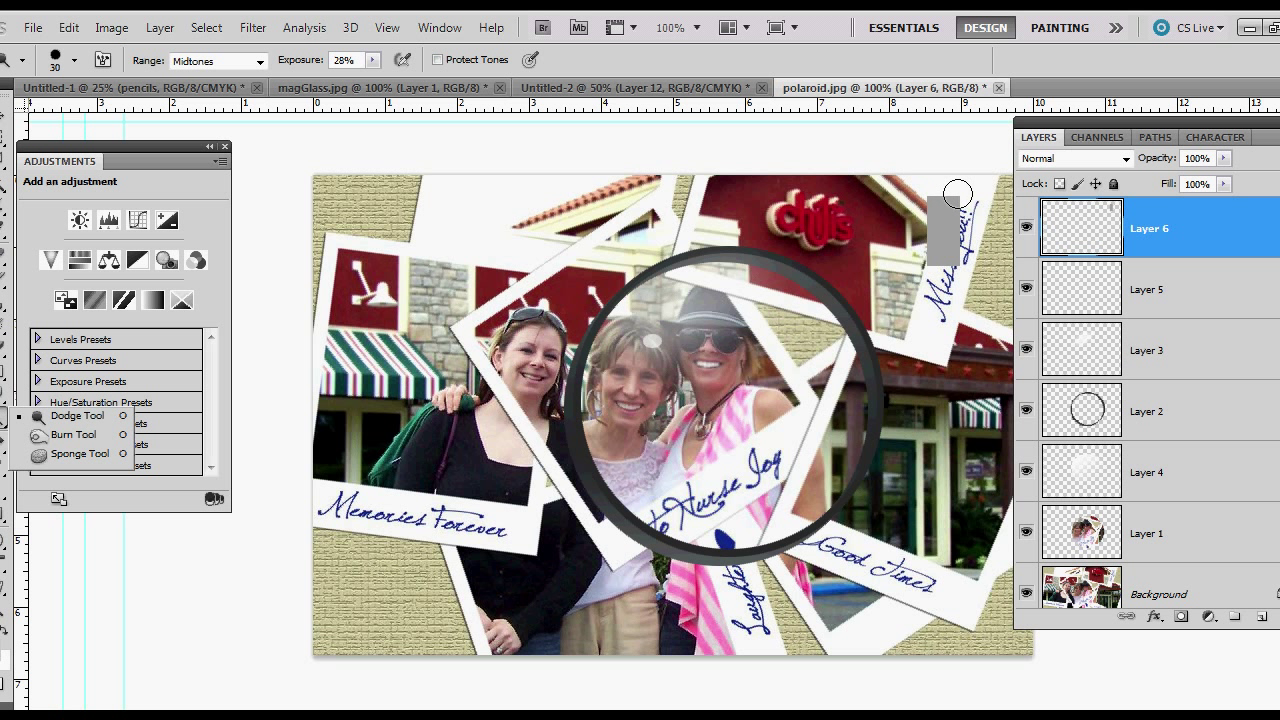
left_click_drag(960, 194, 955, 290)
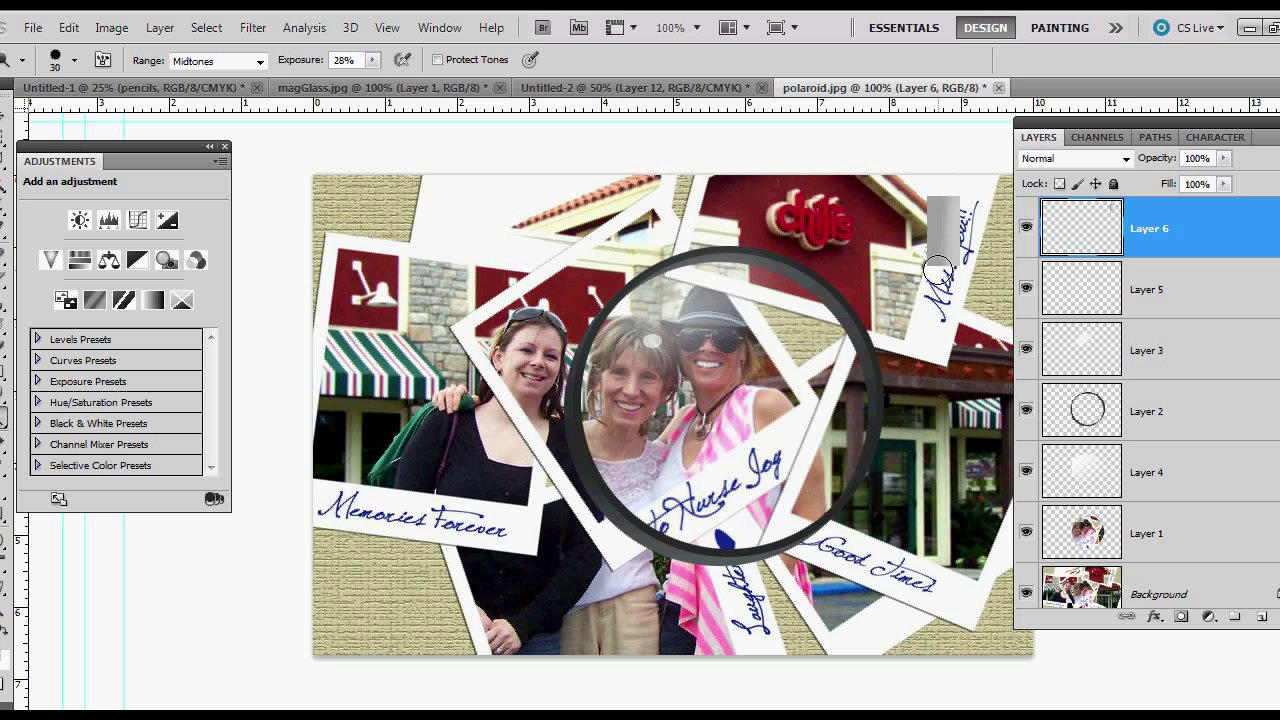
Reduce the Dodge brush to 7 px and paint thin vertical highlights down the grey rectangle
key("bracketleft")
key("bracketleft")
key("bracketleft")
key("bracketleft")
key("bracketleft")
mouse_move(944, 208)
left_mouse_down()
mouse_move(948, 330)
mouse_move(952, 184)
mouse_move(972, 274)
left_mouse_up()
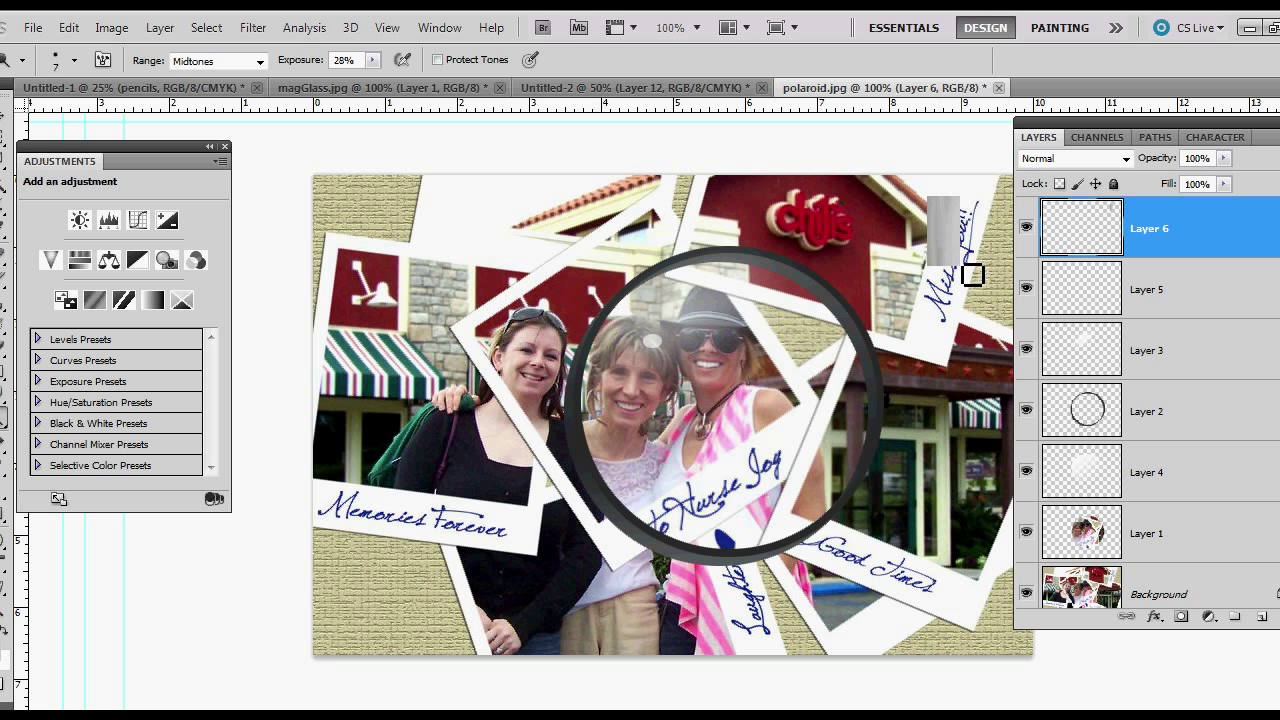
mouse_move(957, 206)
left_mouse_down()
mouse_move(943, 206)
mouse_move(948, 308)
mouse_move(949, 194)
mouse_move(966, 277)
mouse_move(982, 194)
mouse_move(966, 286)
mouse_move(966, 186)
mouse_move(966, 309)
left_mouse_up()
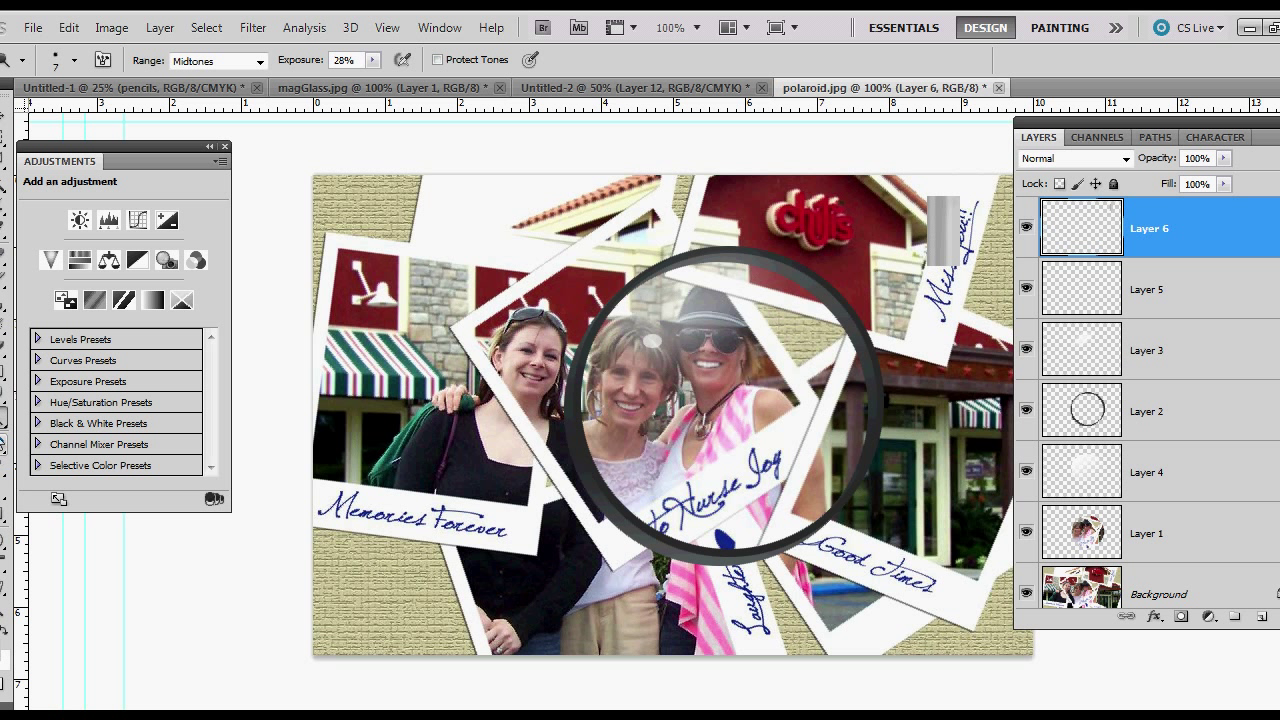
Darken a thin vertical line down the middle of the grey rectangle with the Burn tool at 4 px and 49% exposure
right_click(3, 428)
left_click(60, 437)
left_click_drag(940, 200, 943, 205)
left_click_drag(944, 203, 942, 296)
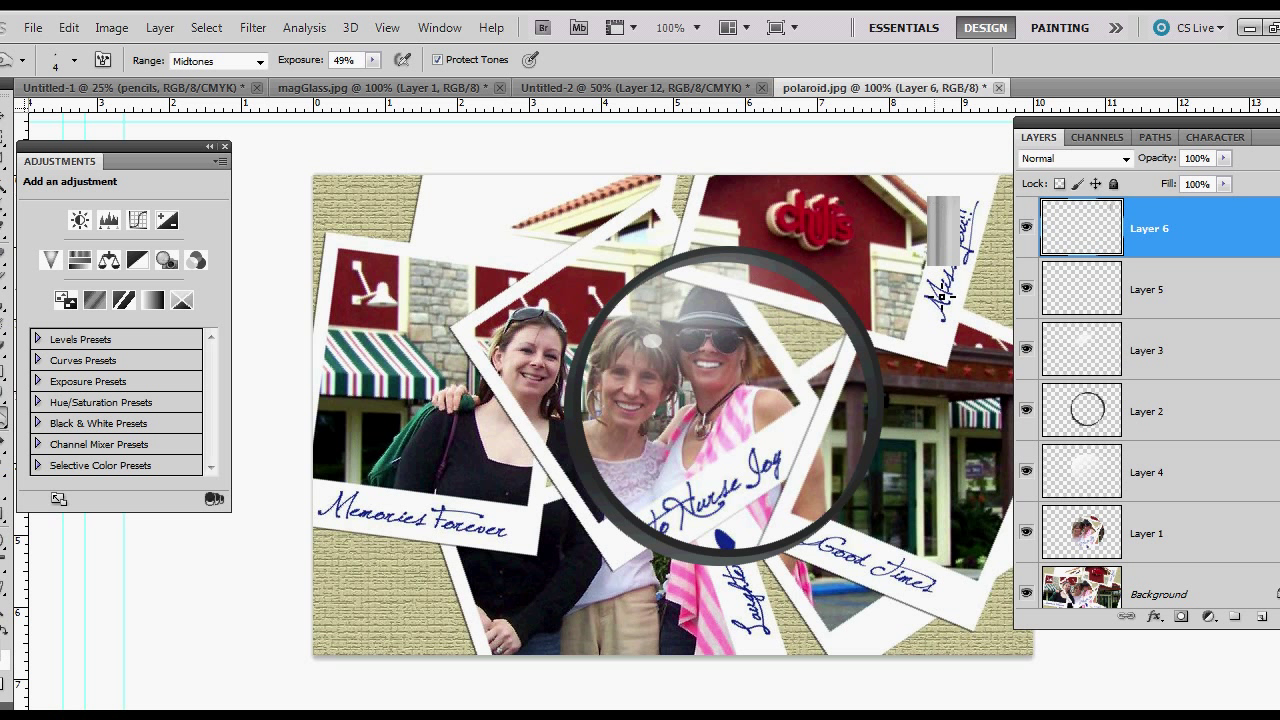
Set the Burn brush to a size of 10 px and a hardness of 10%
right_click(1002, 240)
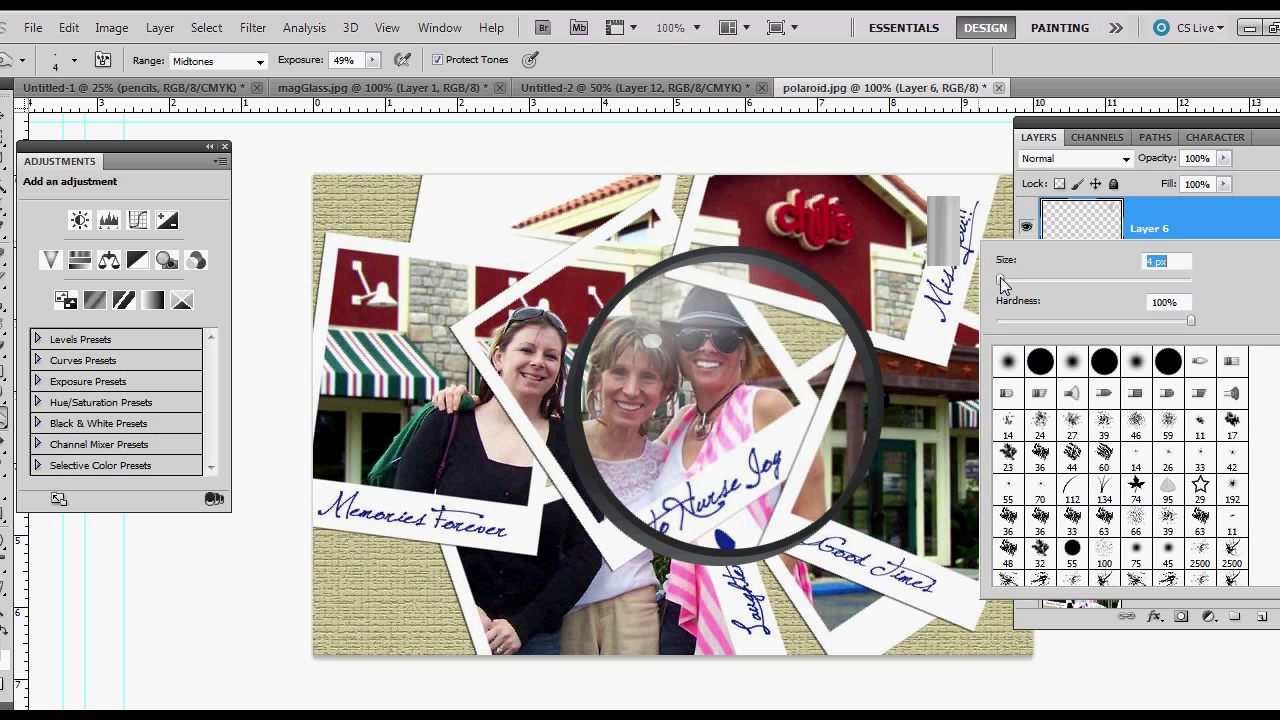
left_click_drag(1005, 285, 1009, 283)
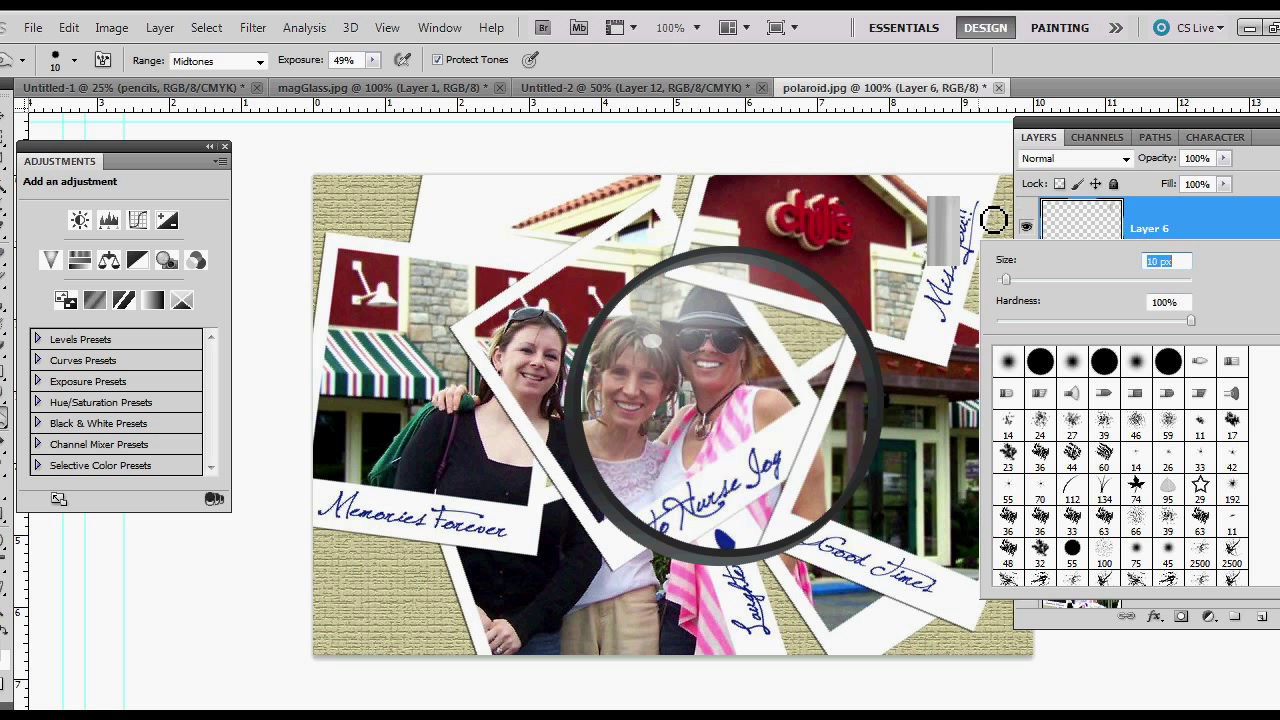
left_click_drag(1170, 320, 1017, 321)
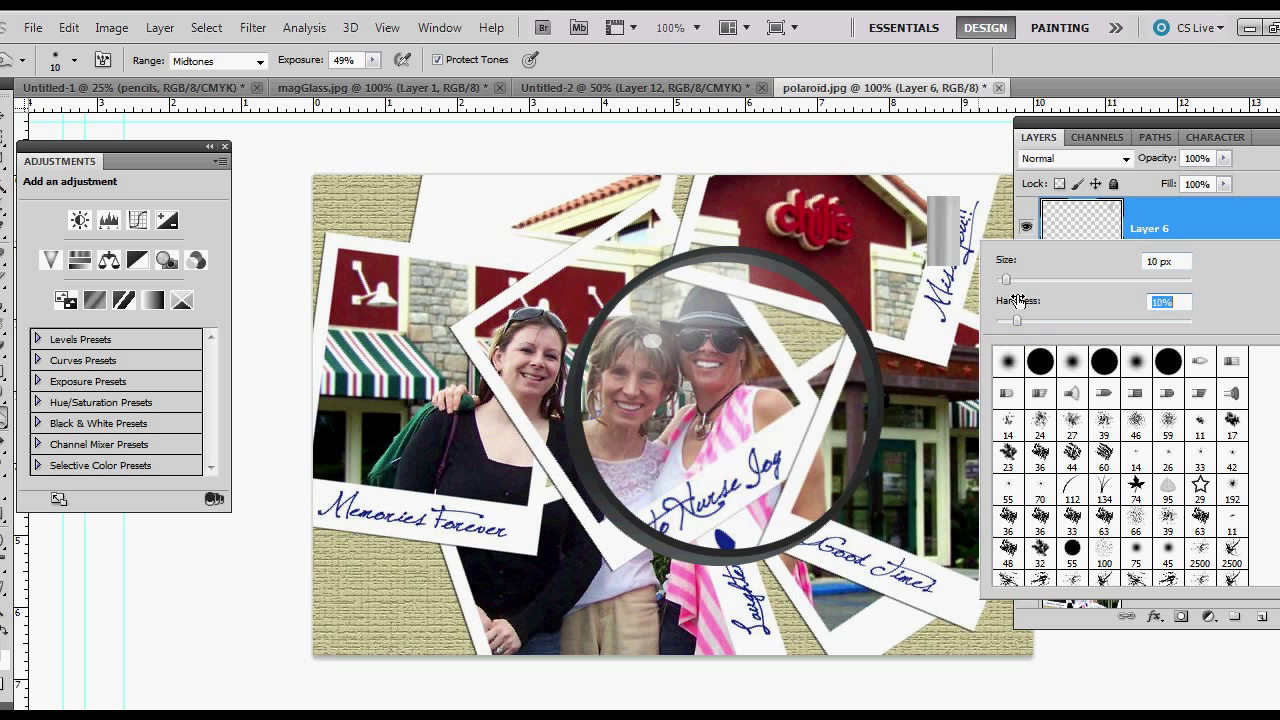
key("Return")
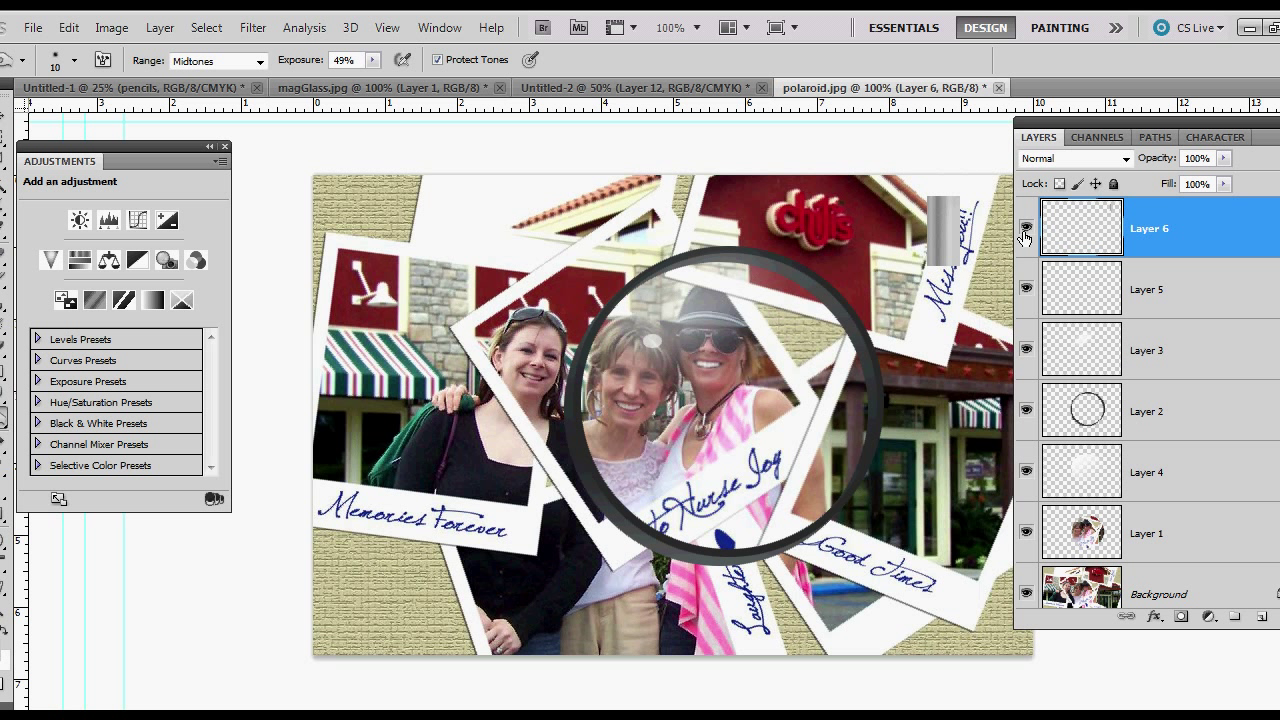
Add a new layer above Layer 6 and draw a long upright rectangular selection directly below the grey piece, matching its width
left_click(4, 150)
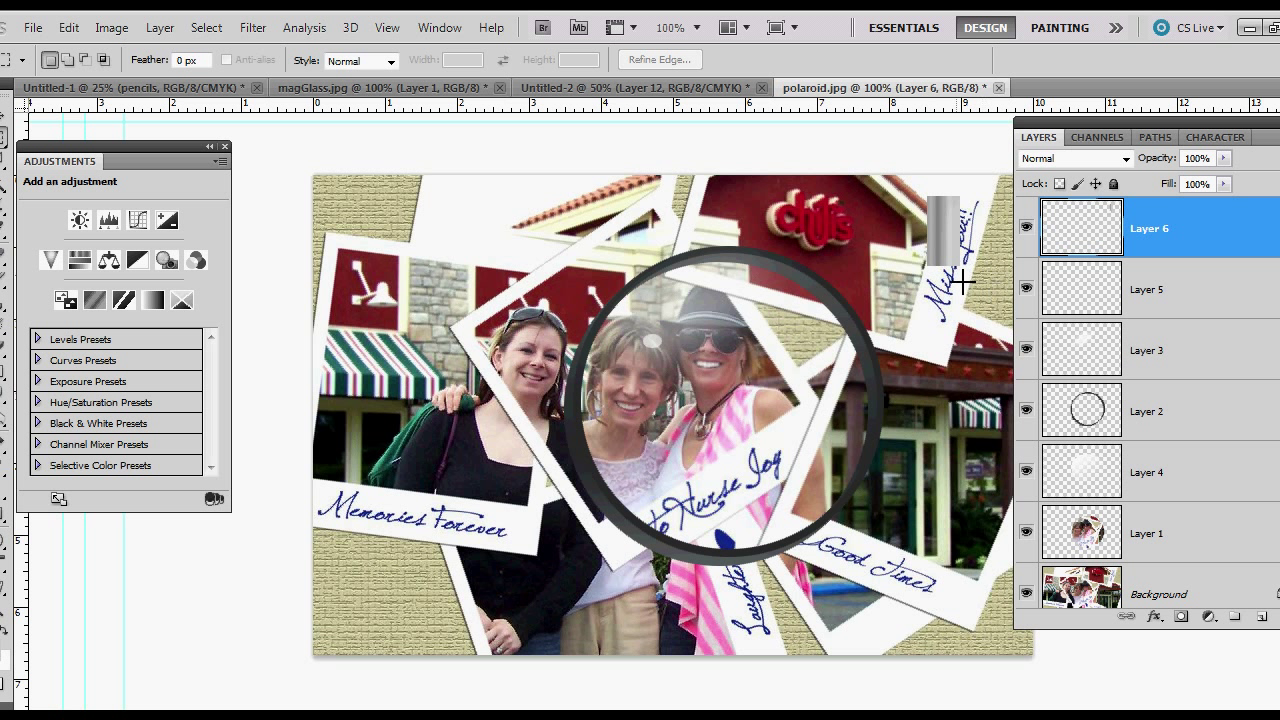
left_click(1262, 616)
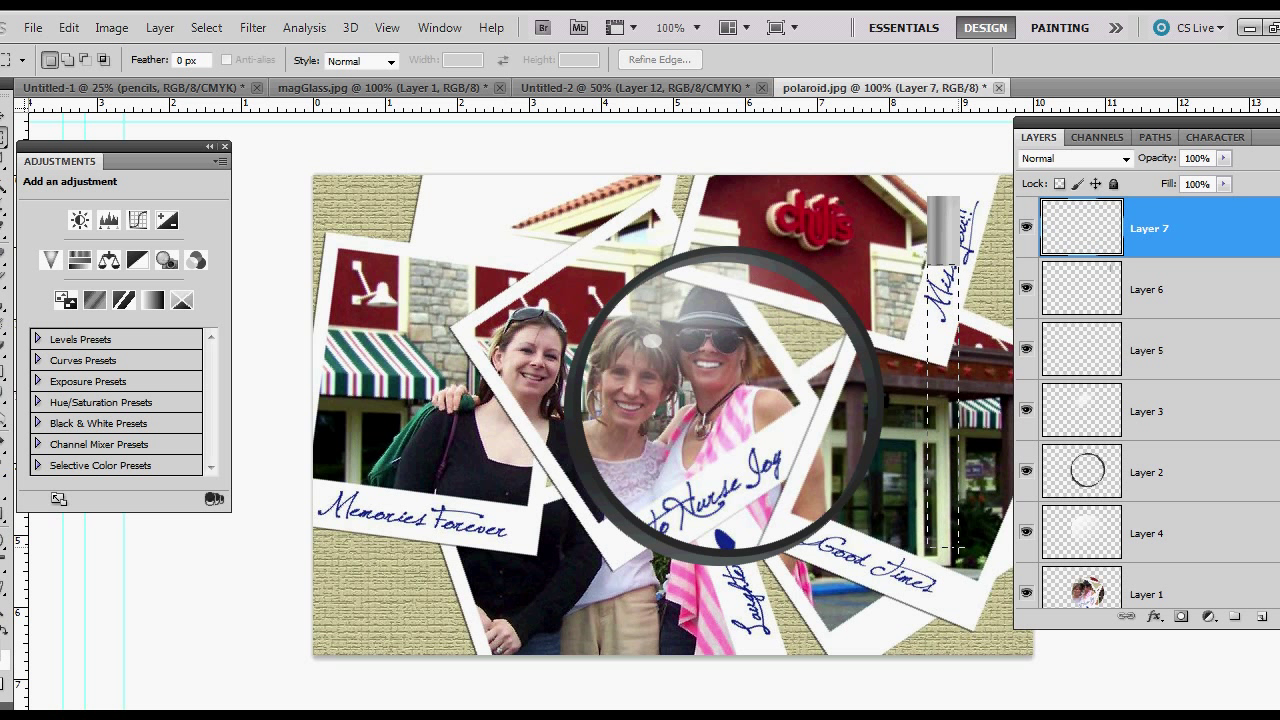
left_click_drag(957, 547, 957, 546)
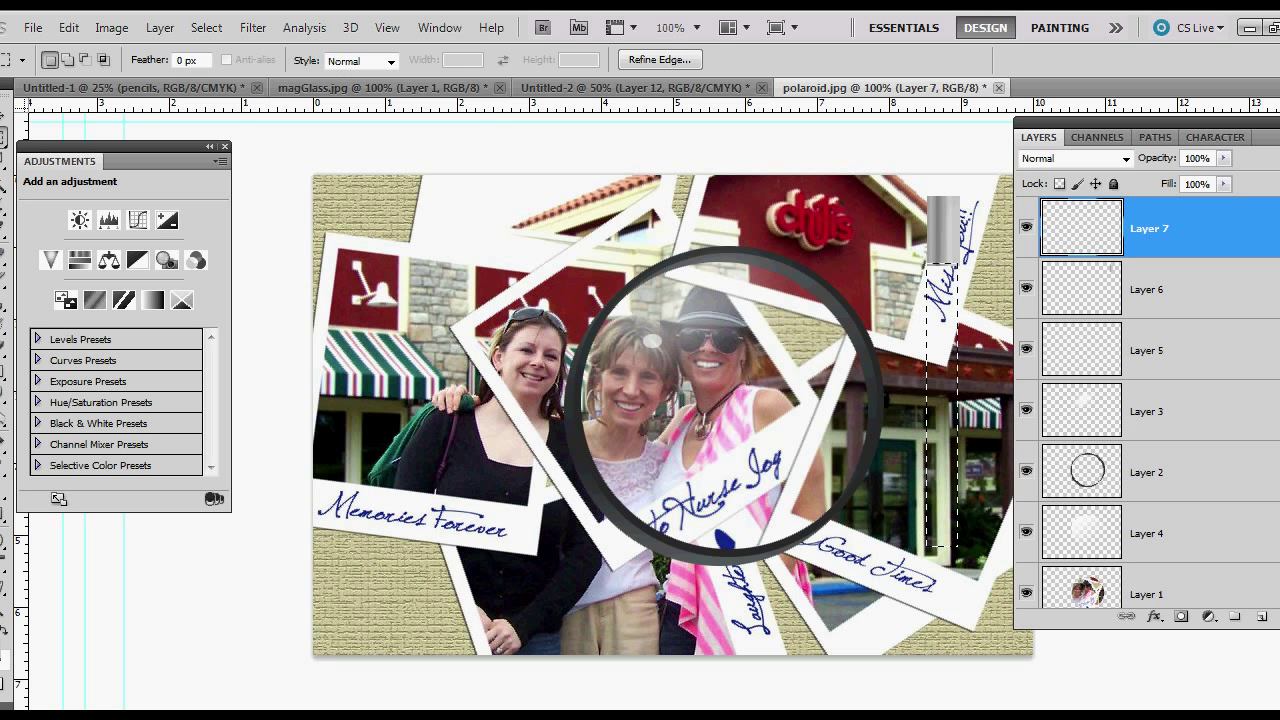
Set the foreground colour to a dark grey, fill the long selection with it and deselect
left_click(4, 350)
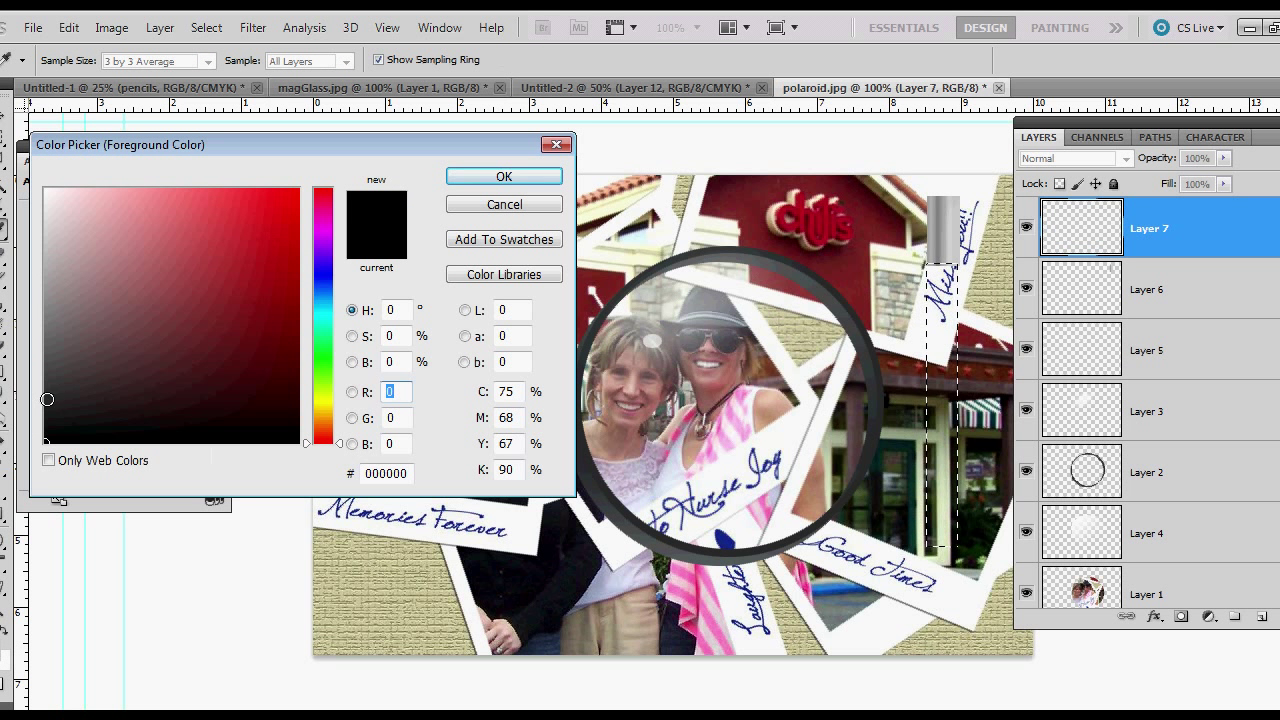
left_click_drag(47, 399, 46, 381)
left_click(504, 176)
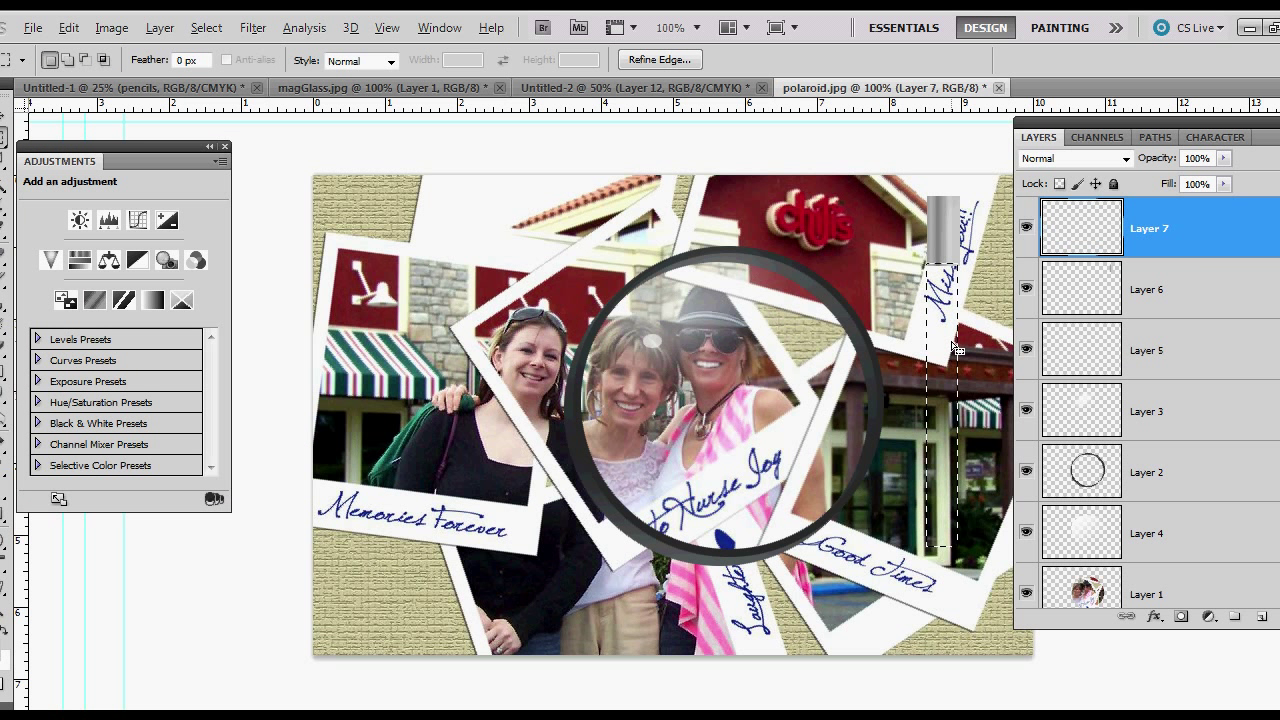
key("alt+BackSpace")
key("ctrl+d")
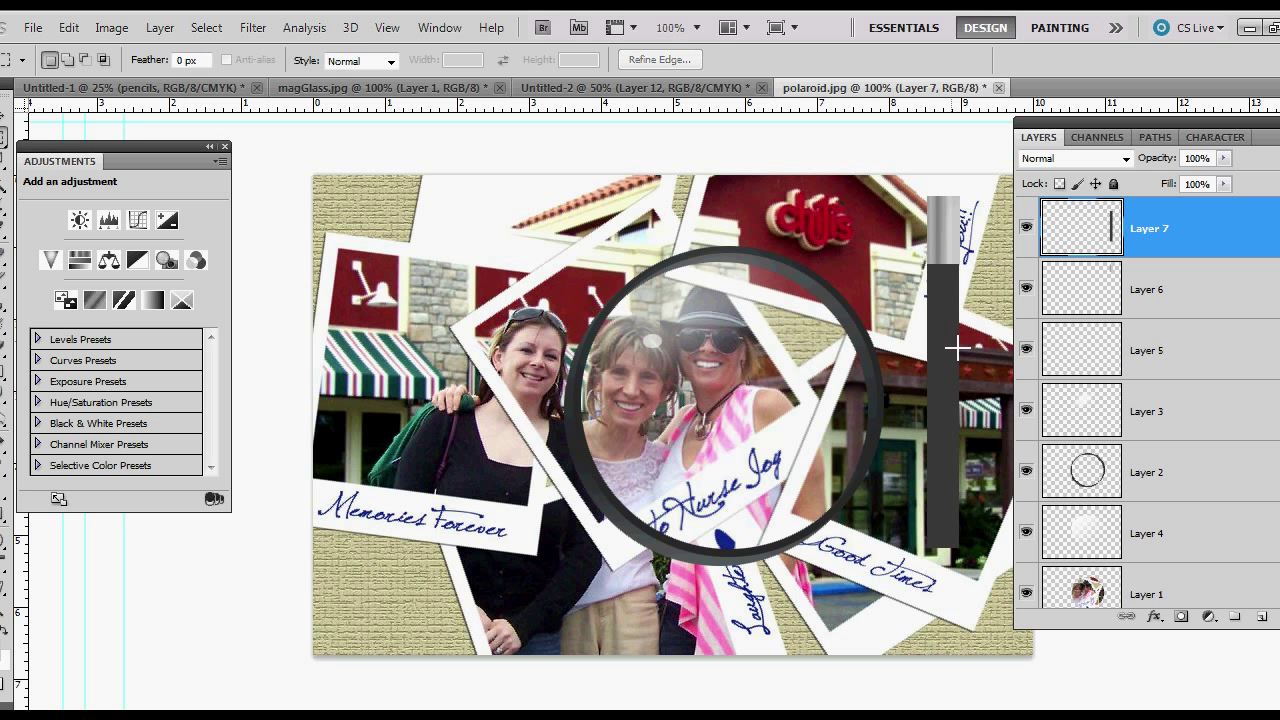
Lighten the right edge of the dark grey handle with the Dodge tool using a 20 px brush at 28% exposure
left_click(4, 418)
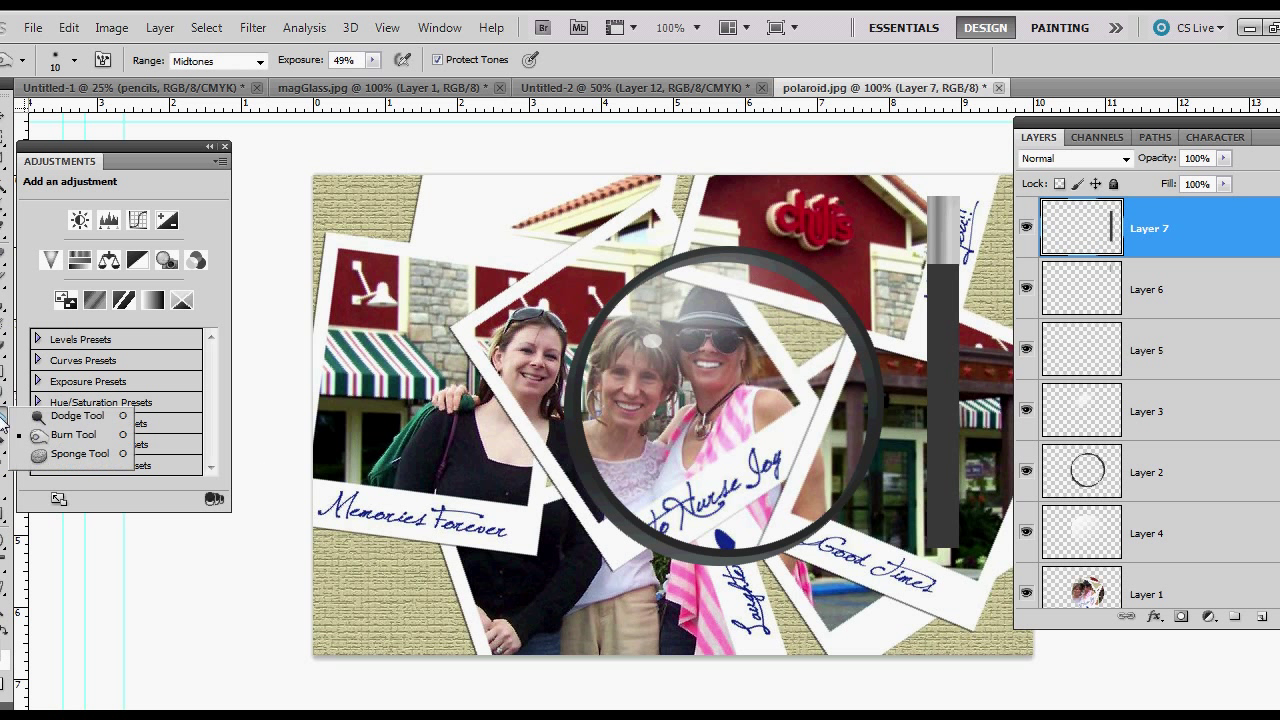
left_click(28, 421)
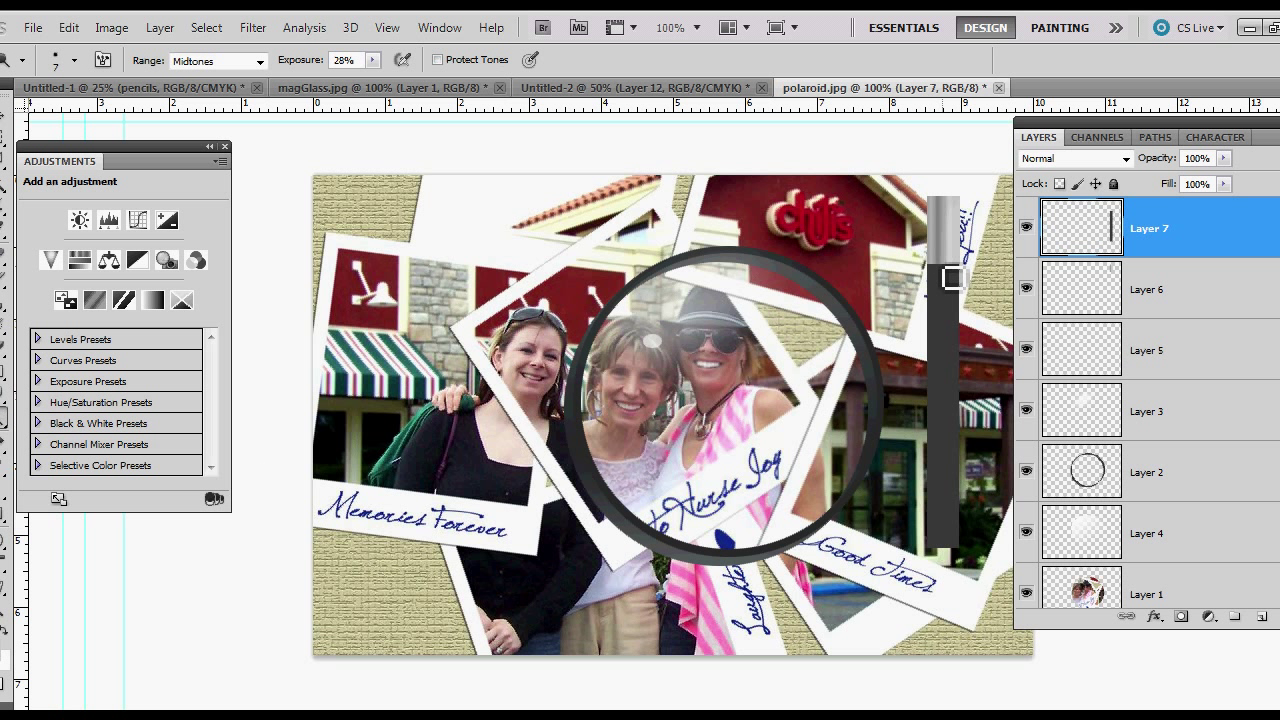
key("bracketright")
key("bracketright")
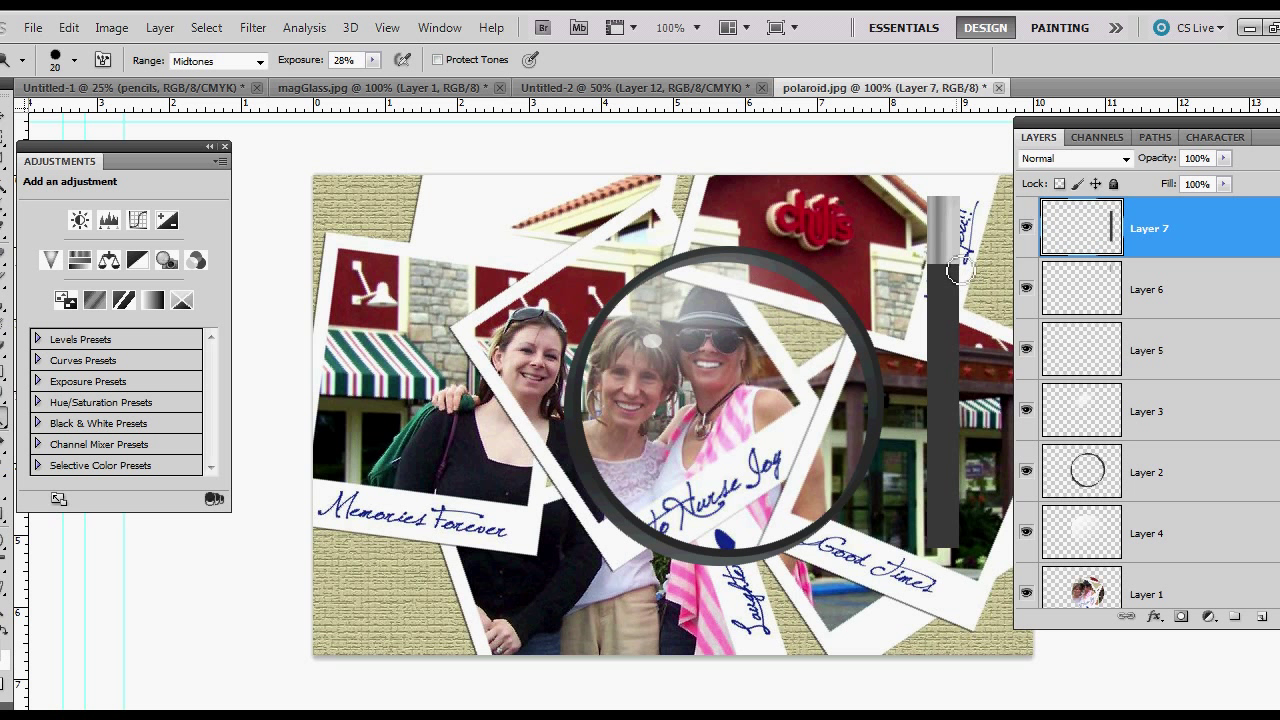
mouse_move(957, 272)
left_mouse_down()
mouse_move(947, 570)
mouse_move(960, 359)
left_mouse_up()
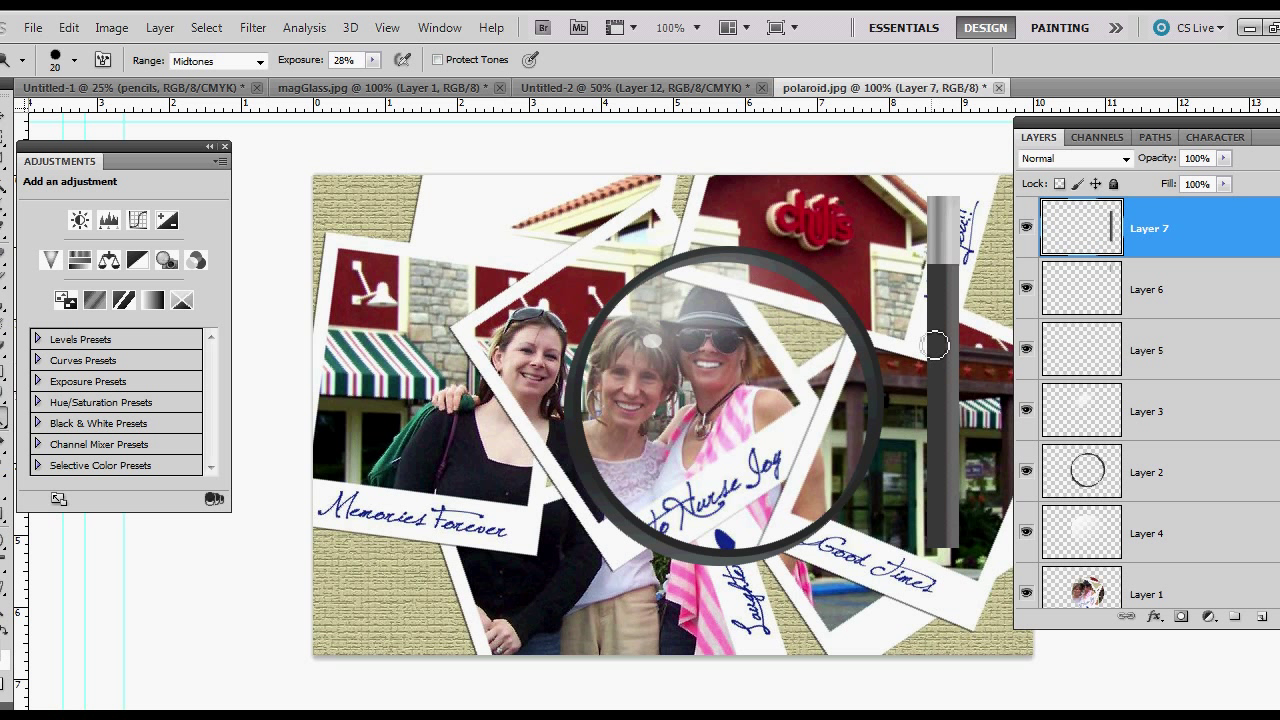
Try an 8 px Dodge stroke down the centre of the dark grey handle and undo it
key("bracketleft")
key("bracketleft")
key("bracketleft")
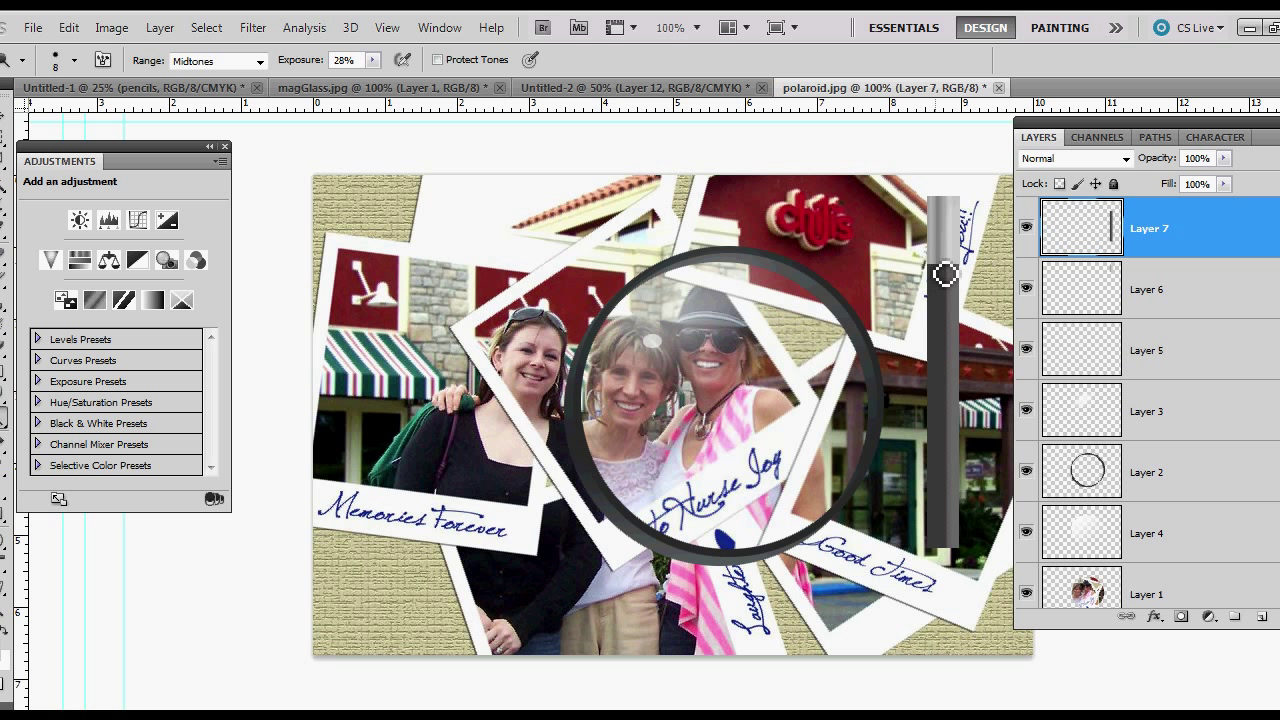
left_click_drag(945, 274, 949, 565)
key("ctrl+z")
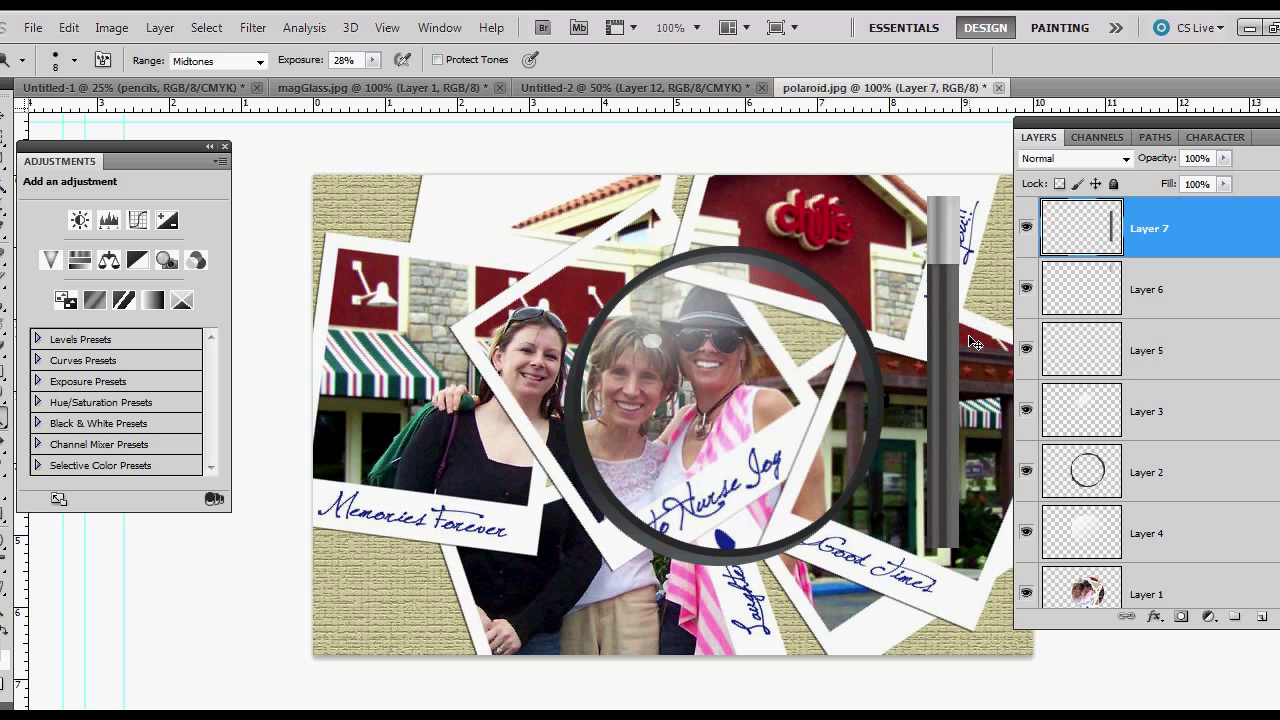
Reduce the Dodge brush to 5 px and paint a thin highlight down the centre of the dark grey handle
key("bracketleft")
key("bracketleft")
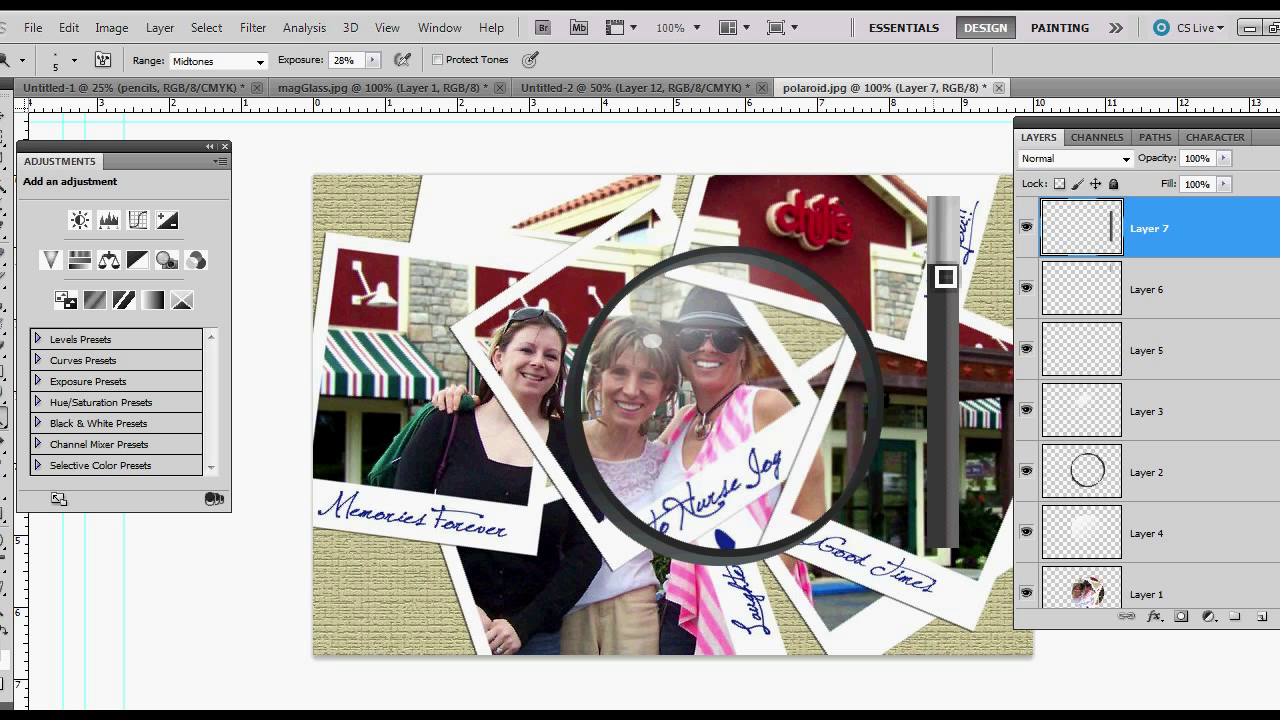
mouse_move(945, 277)
left_mouse_down()
mouse_move(944, 589)
mouse_move(949, 191)
mouse_move(940, 634)
mouse_move(970, 340)
mouse_move(959, 168)
left_mouse_up()
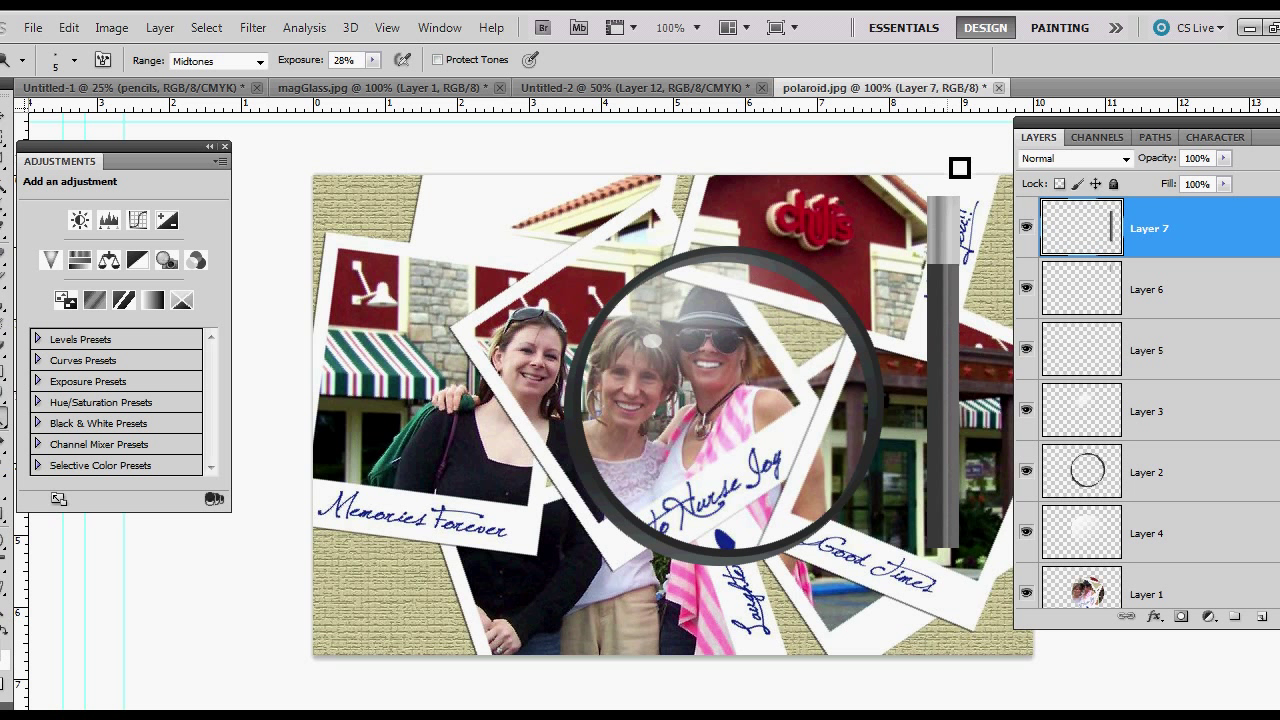
left_click_drag(945, 277, 944, 589)
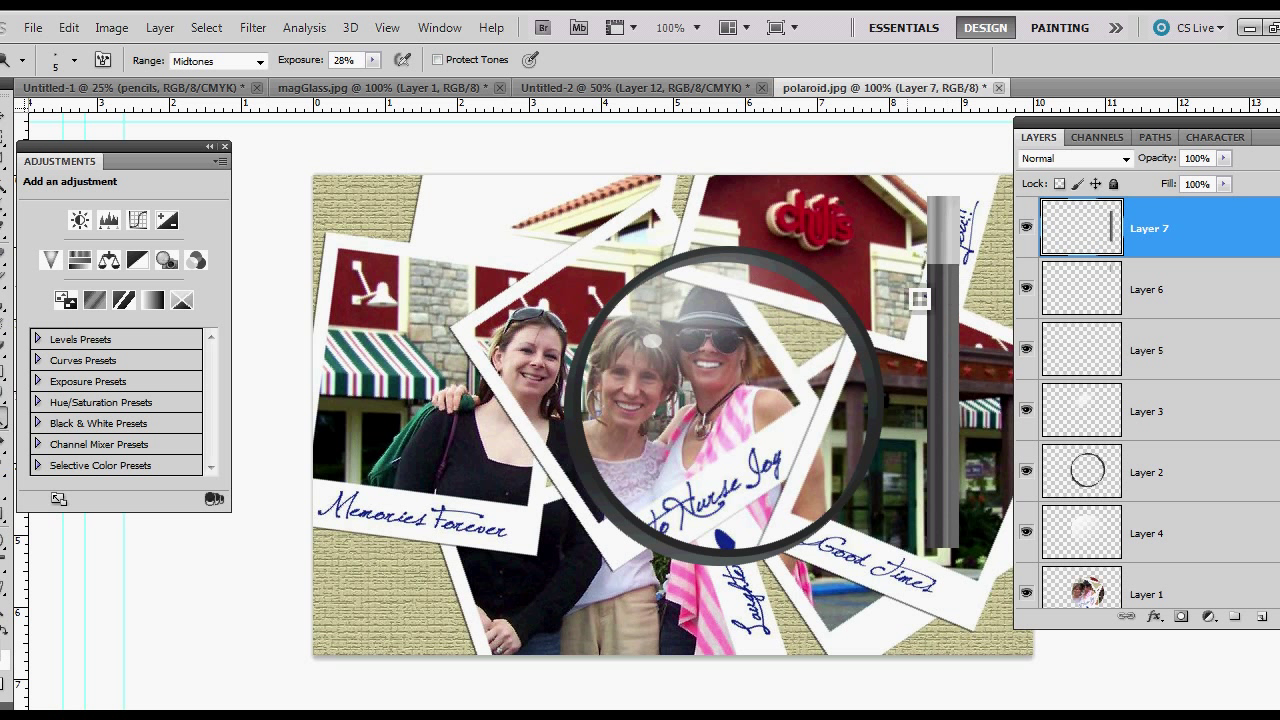
Burn the dark handle's centre lengthwise with a 10 px brush at 49% exposure, undoing a trial stroke on its right edge
left_click(3, 420)
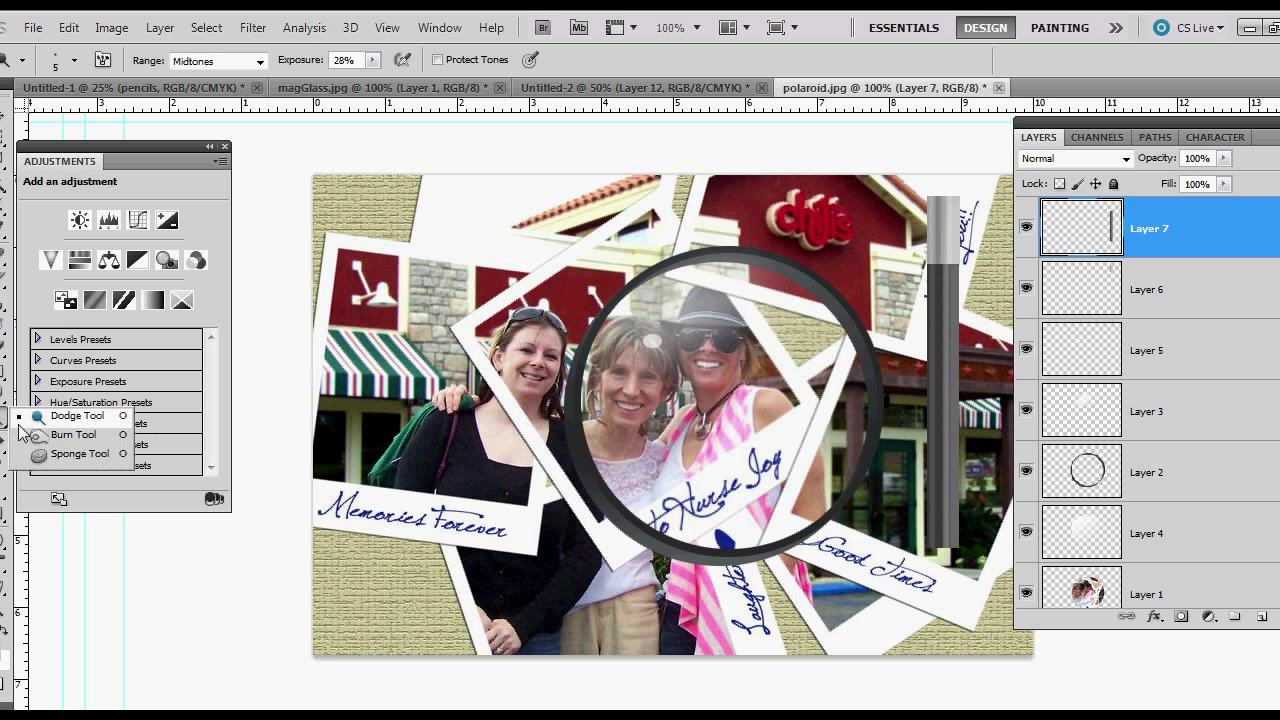
left_click(70, 432)
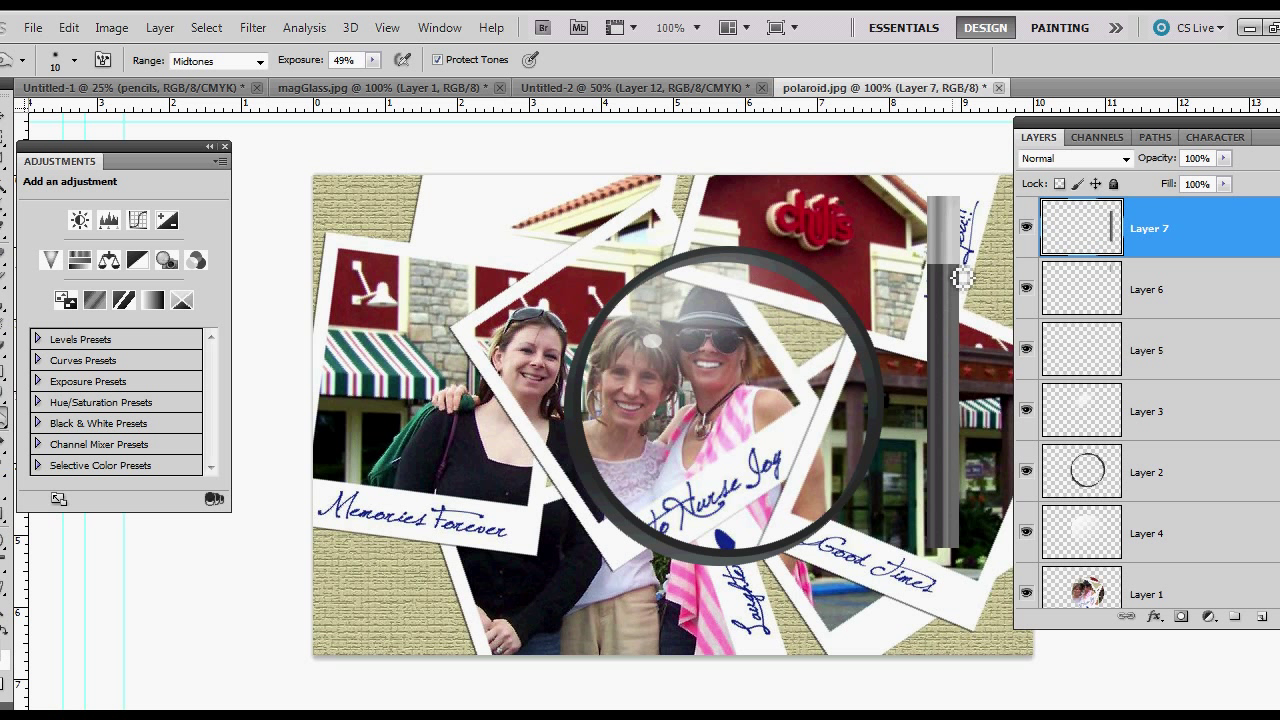
left_click_drag(958, 290, 957, 548)
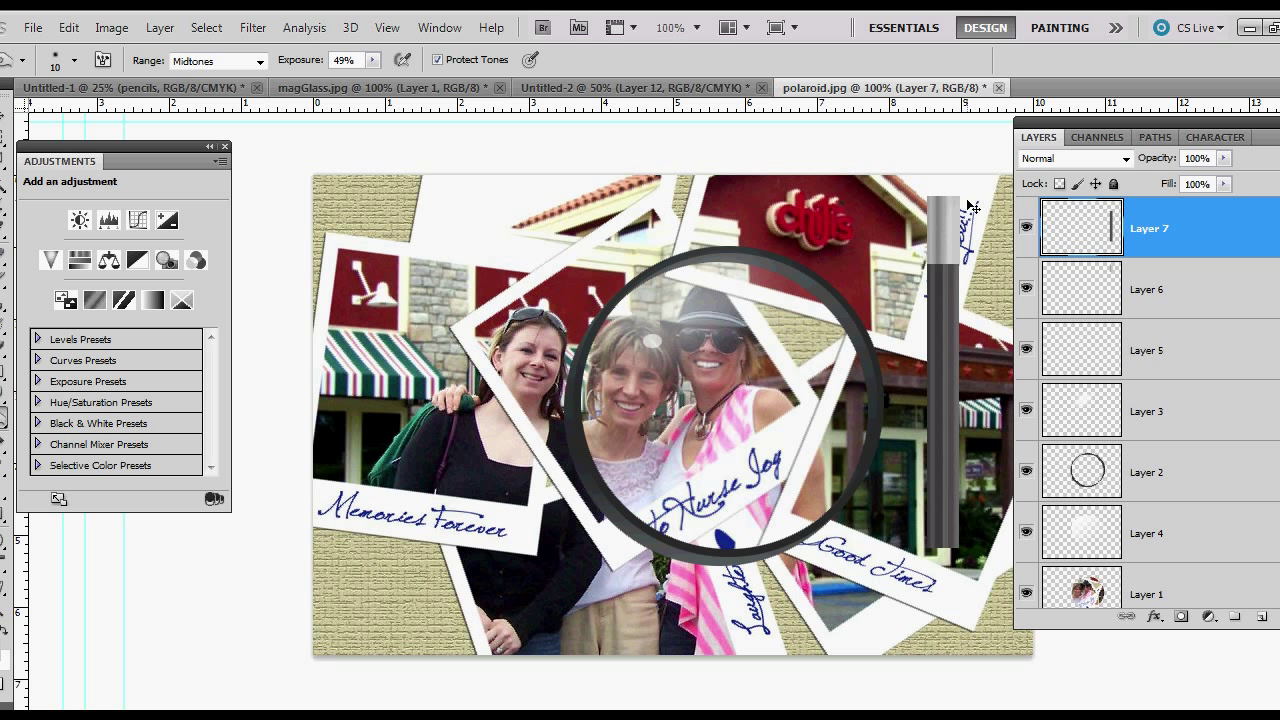
key("ctrl+z")
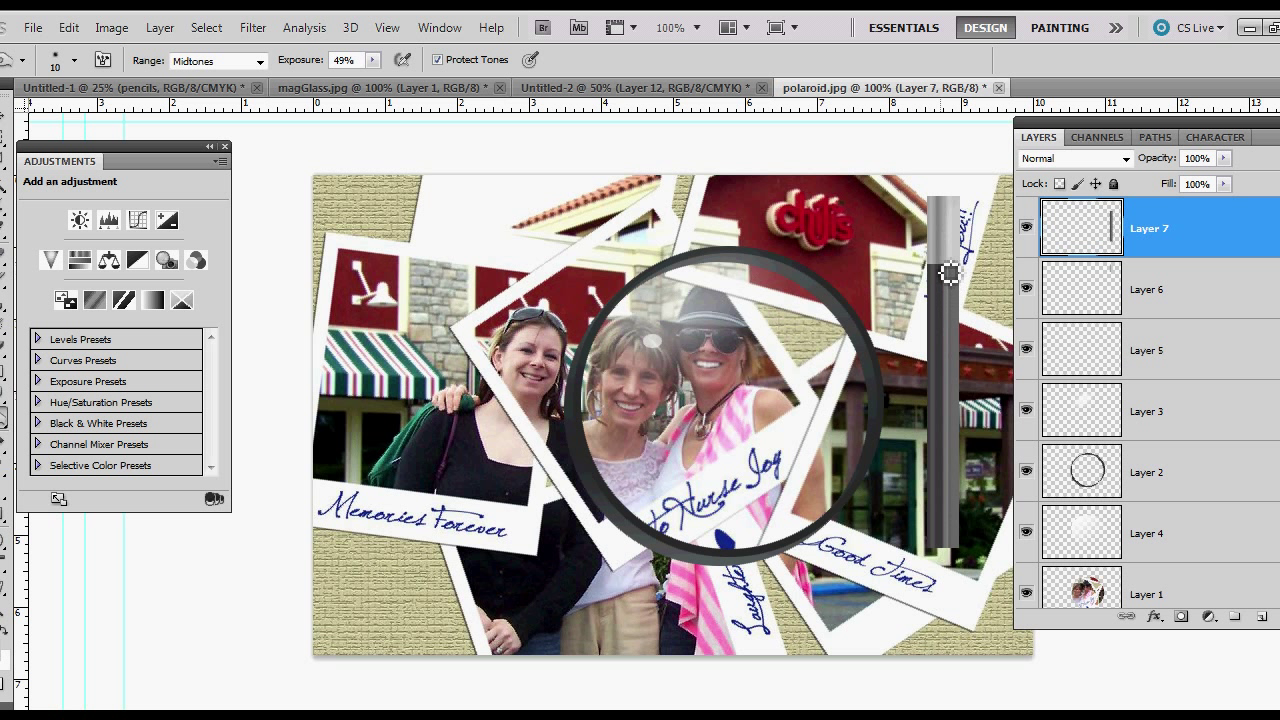
left_click_drag(948, 277, 944, 548)
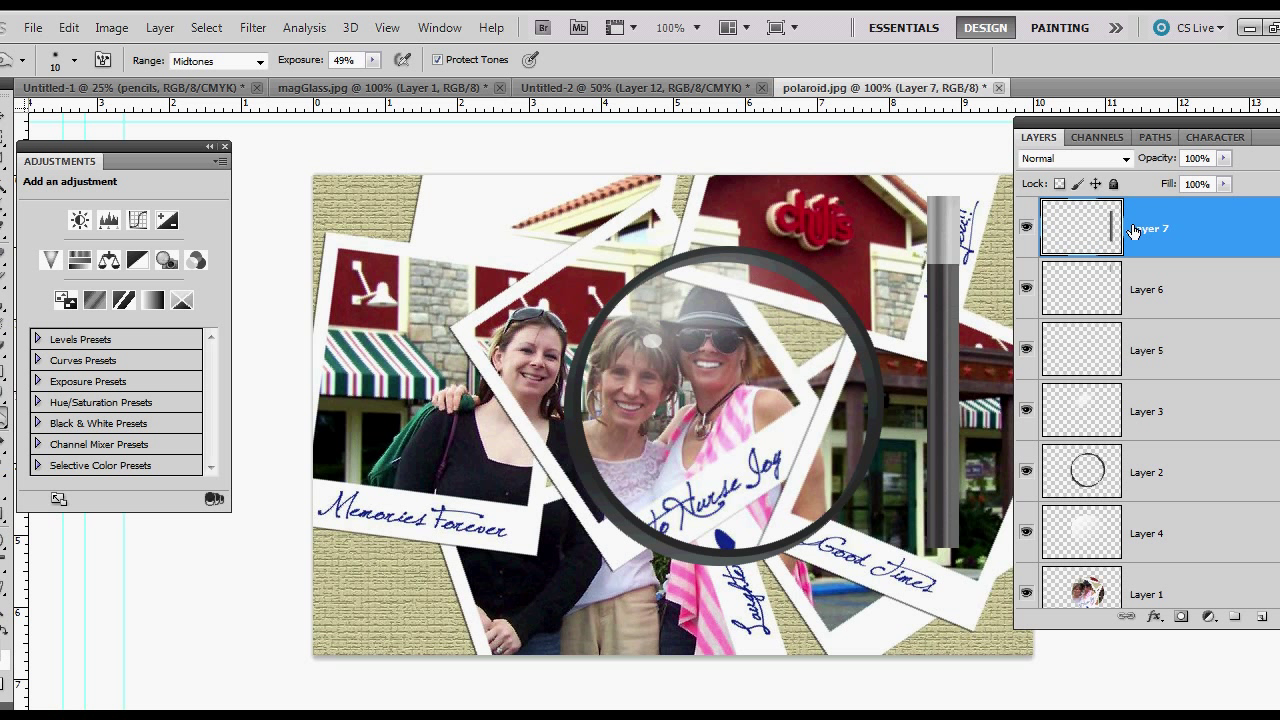
Merge the dark handle on Layer 7 with the light grey piece on Layer 6 into one layer
left_click(1215, 288, "shift")
right_click(1215, 288)
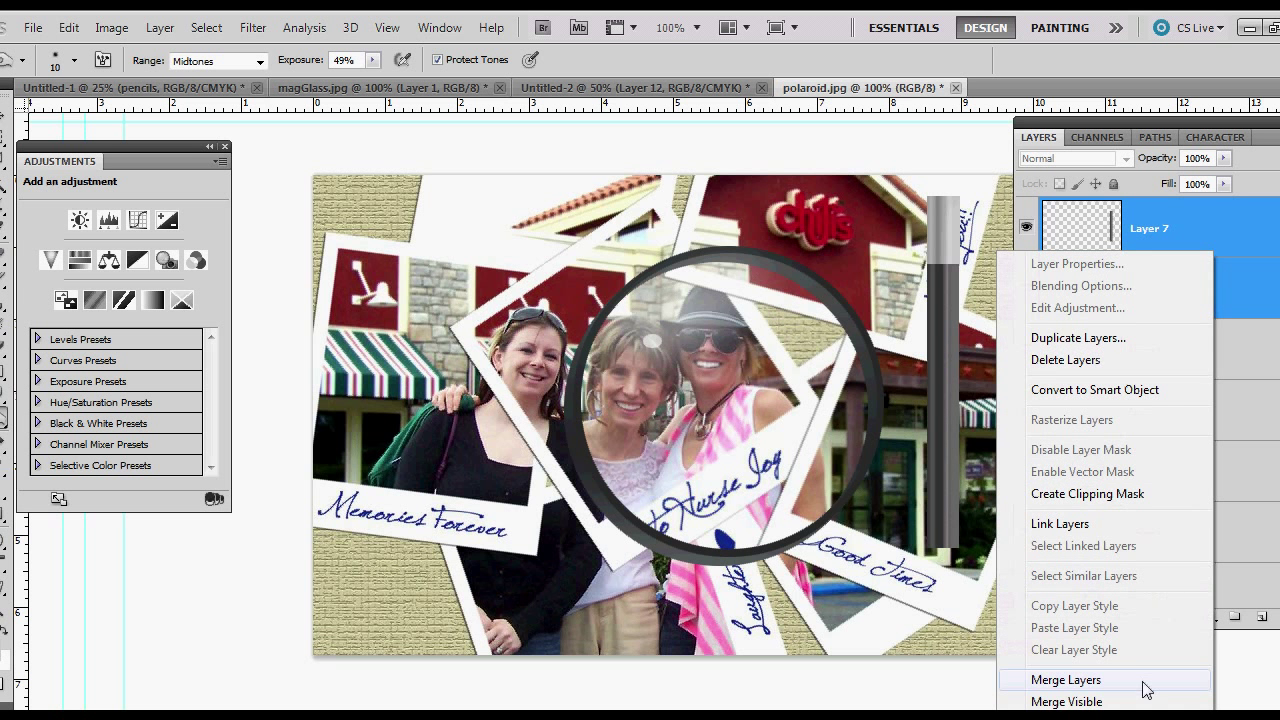
left_click(1110, 680)
Rotate the merged handle to about -45.8° and position its light grey end against the ring's lower-right edge
key("v")
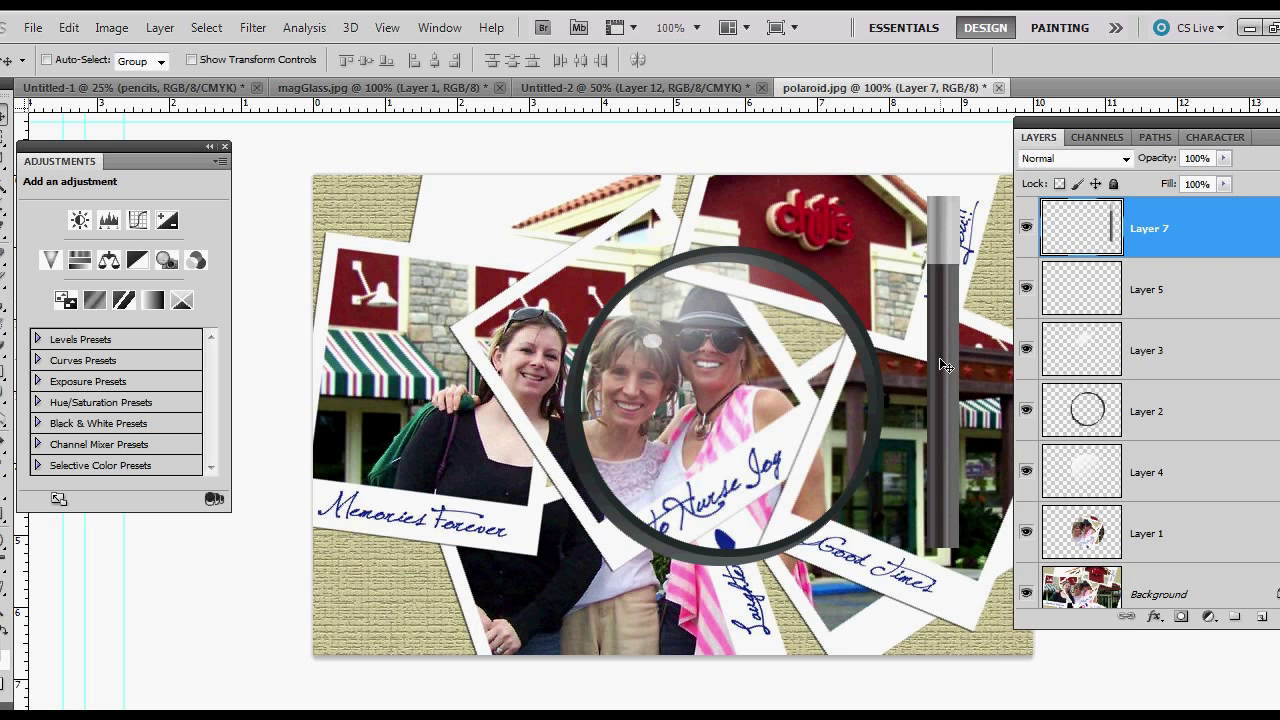
left_click_drag(945, 365, 940, 585)
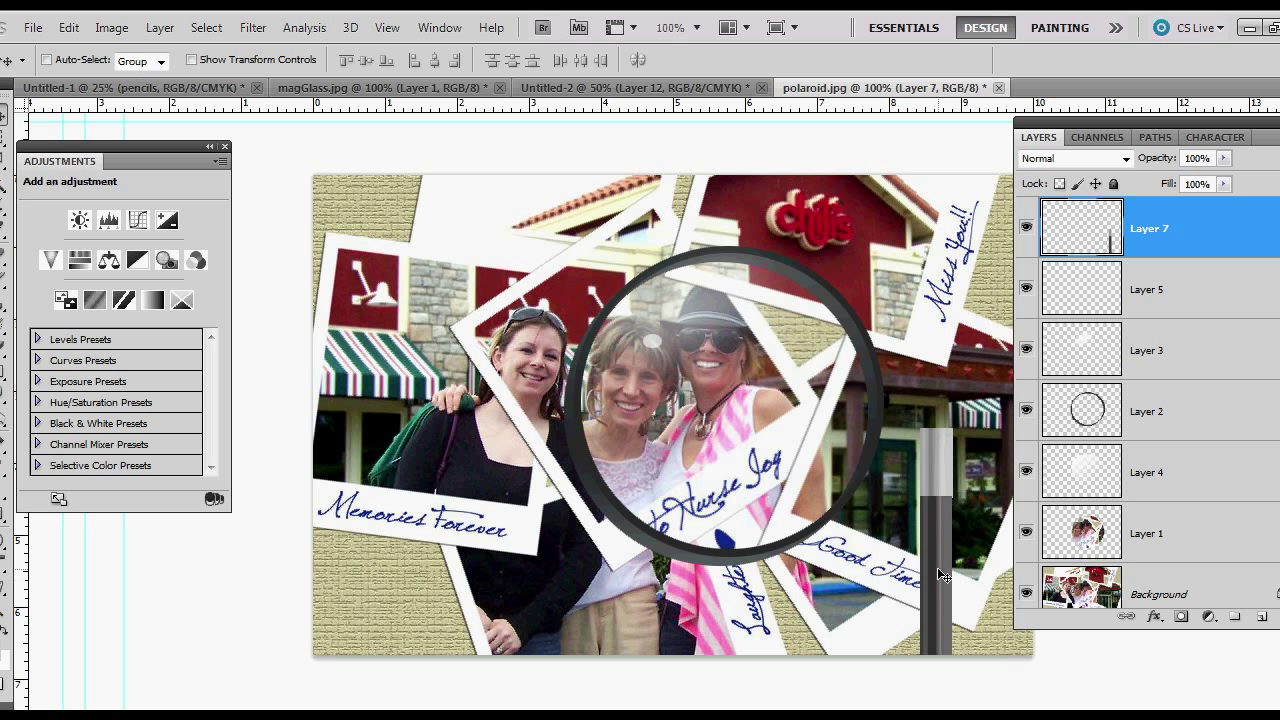
key("ctrl+t")
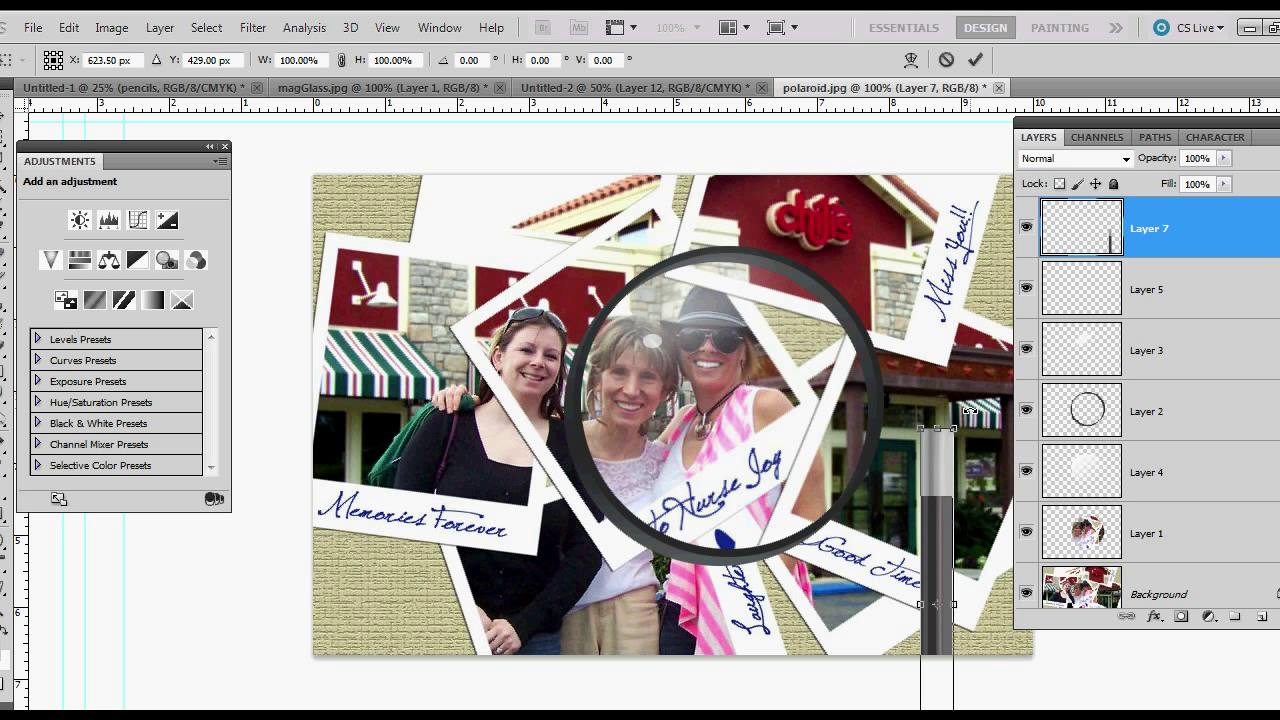
left_click_drag(969, 410, 835, 452)
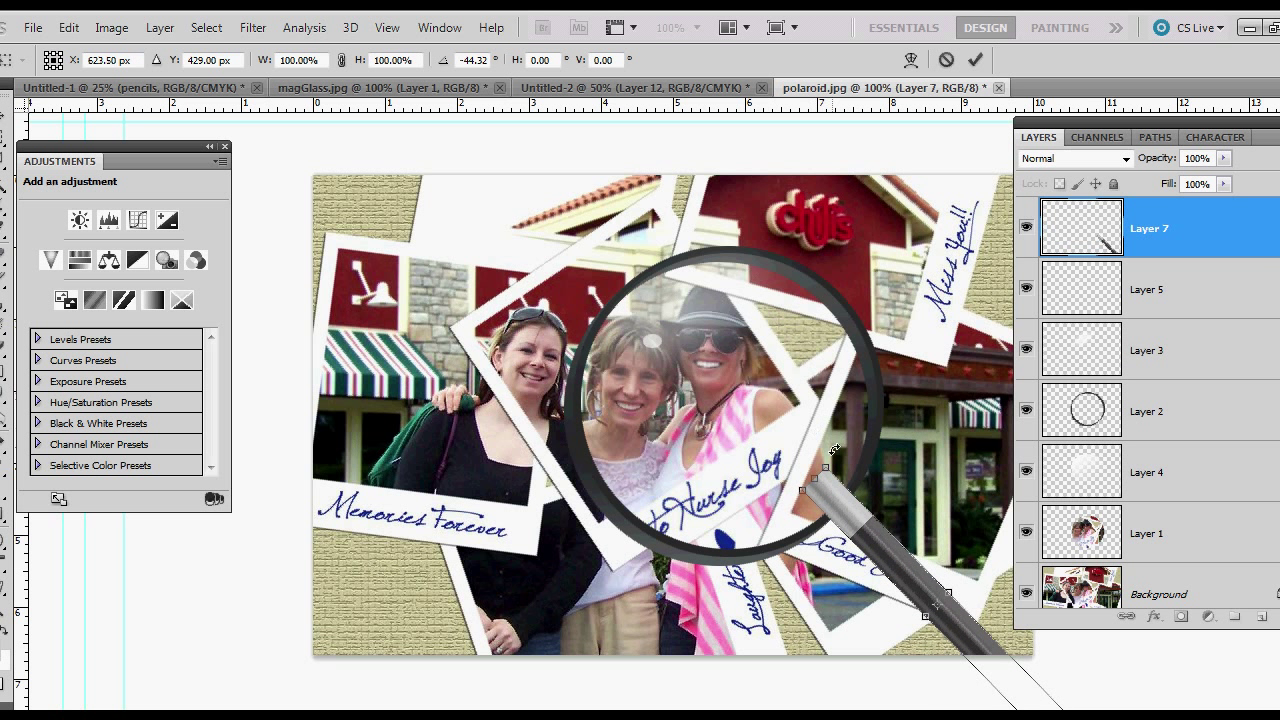
left_click_drag(922, 588, 953, 613)
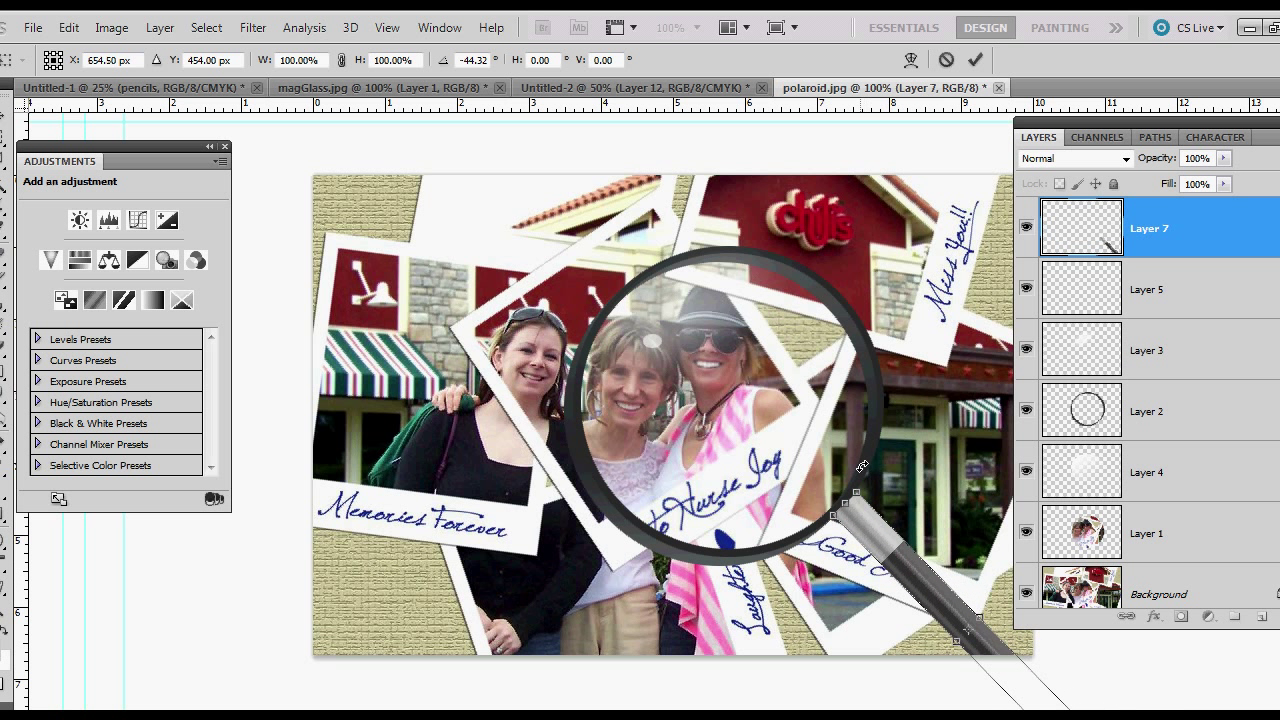
left_click_drag(862, 466, 858, 470)
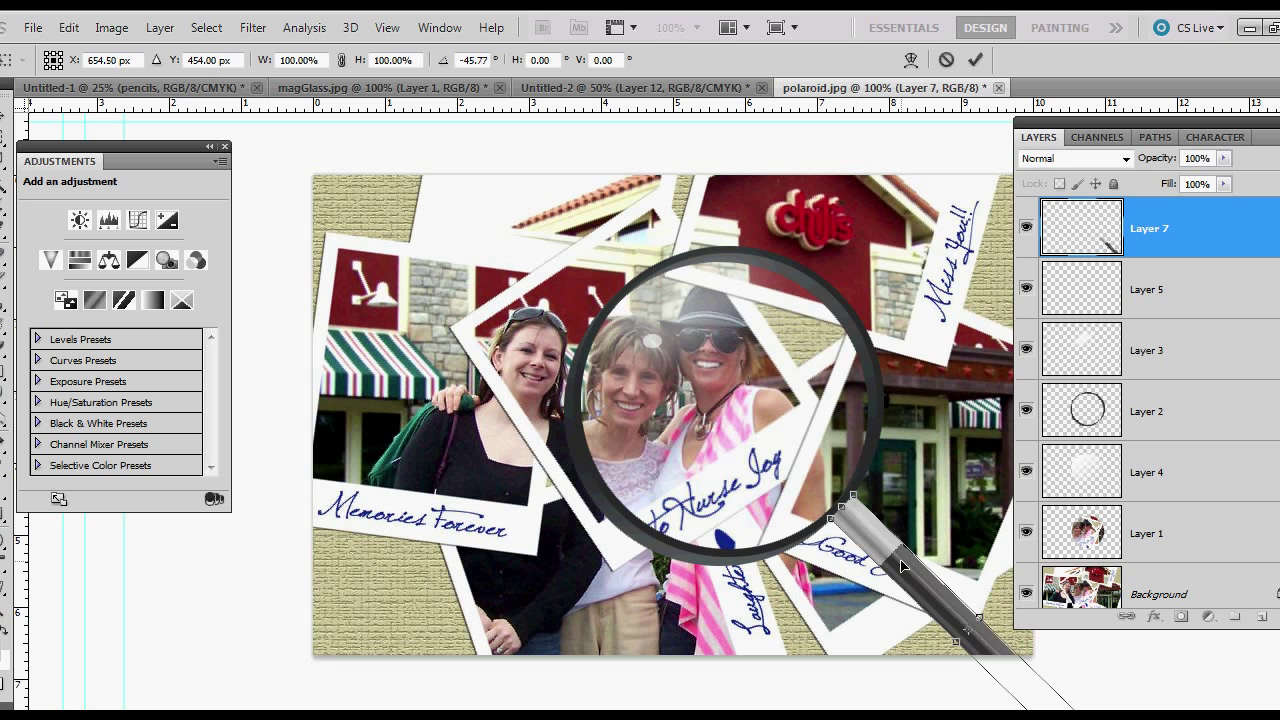
mouse_move(966, 630)
left_mouse_down()
mouse_move(980, 610)
mouse_move(949, 618)
left_mouse_up()
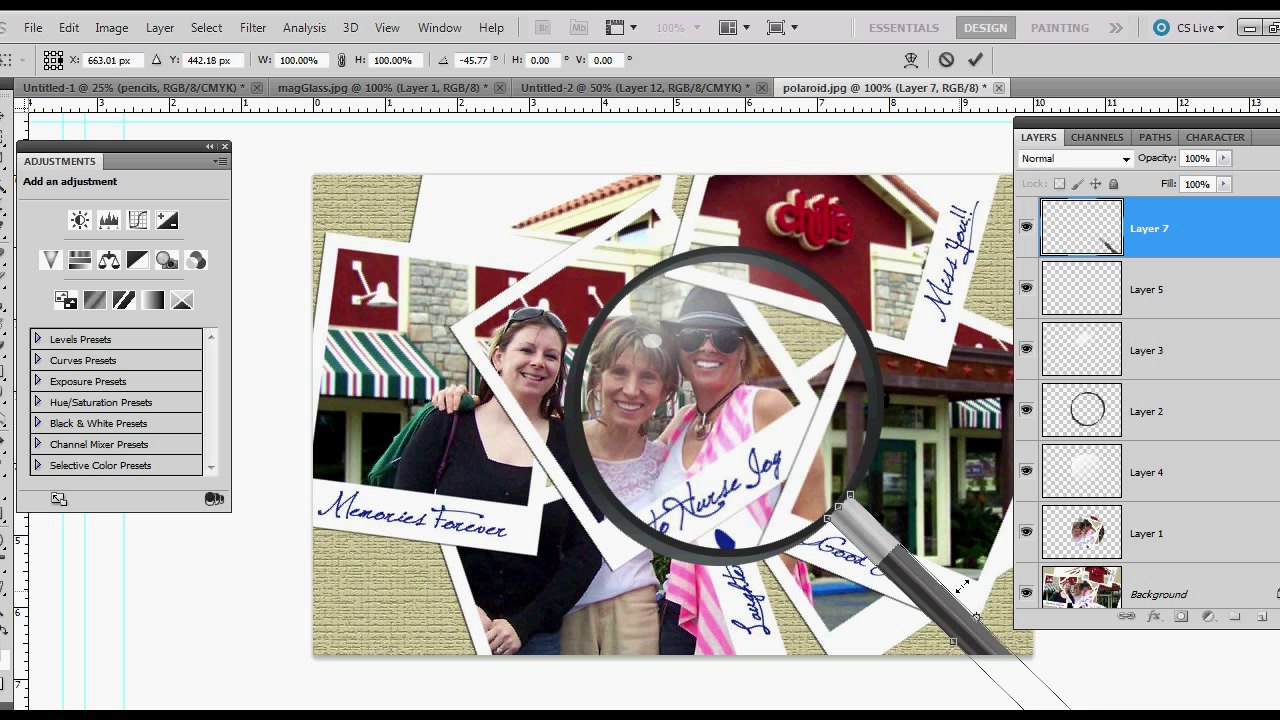
left_click(975, 59)
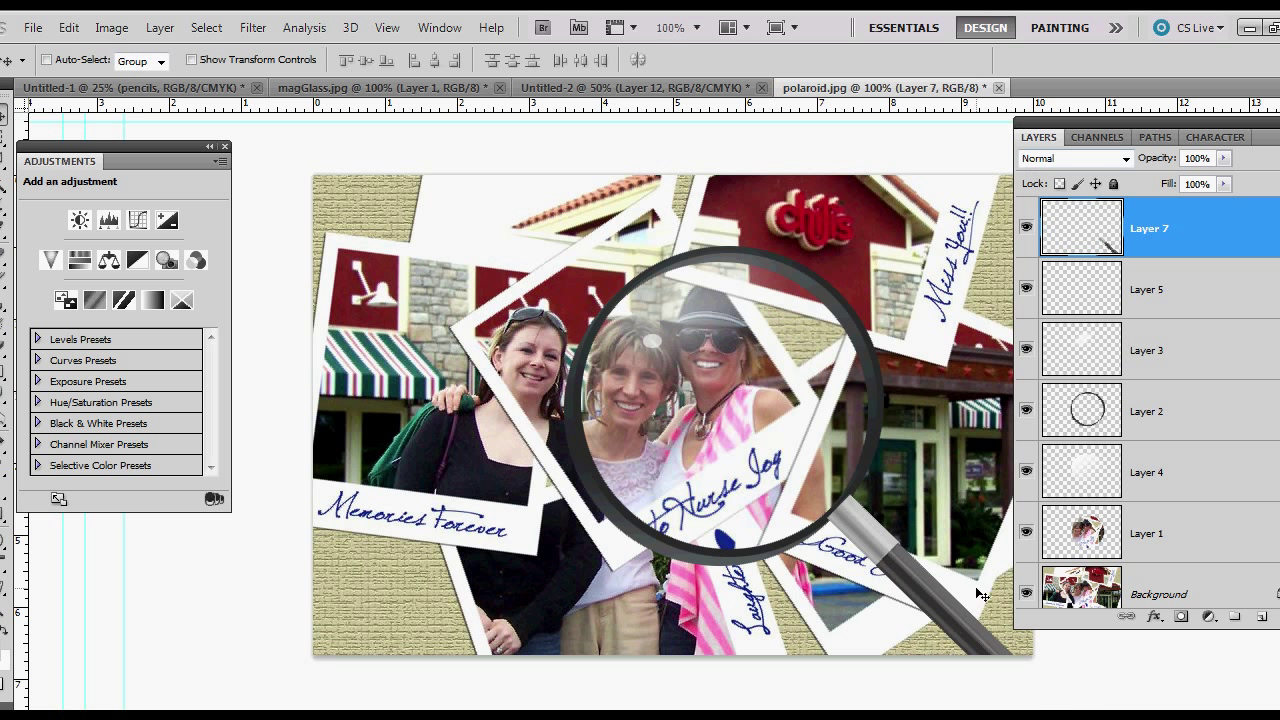
Move the handle's Layer 7 directly beneath the ring's Layer 2 and merge the two layers
left_click_drag(1196, 231, 1175, 440)
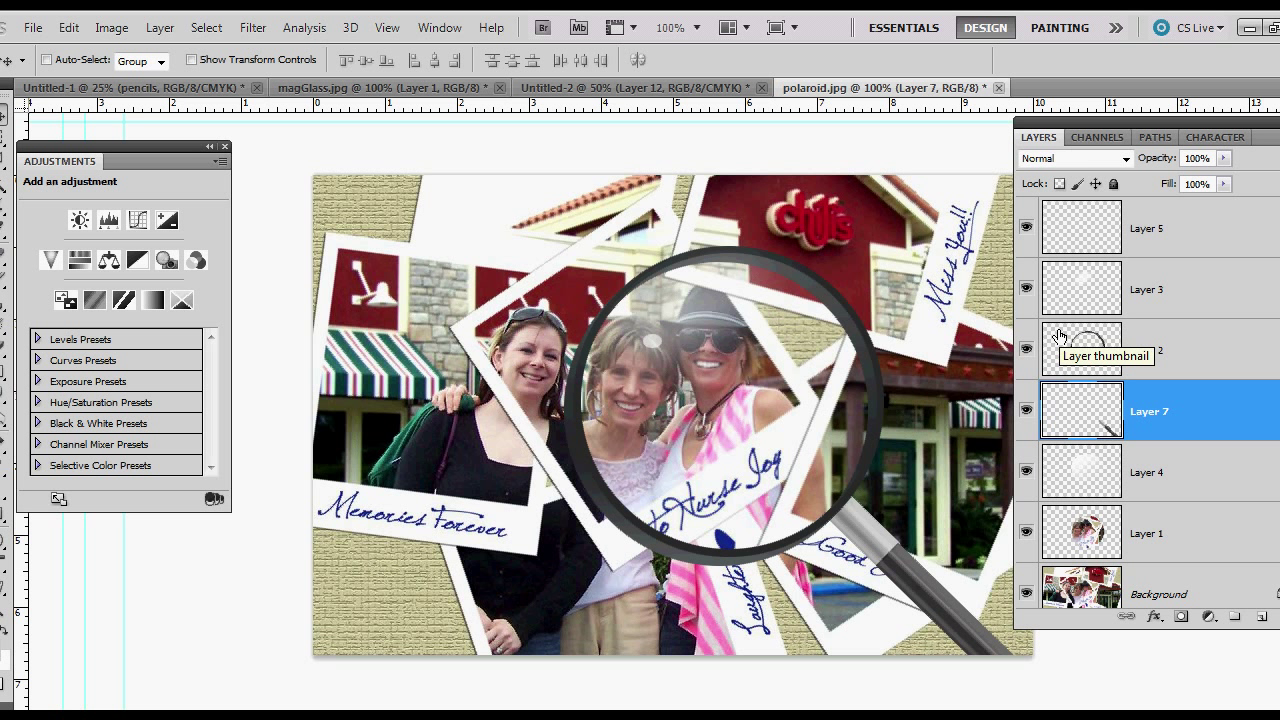
key("ctrl+minus")
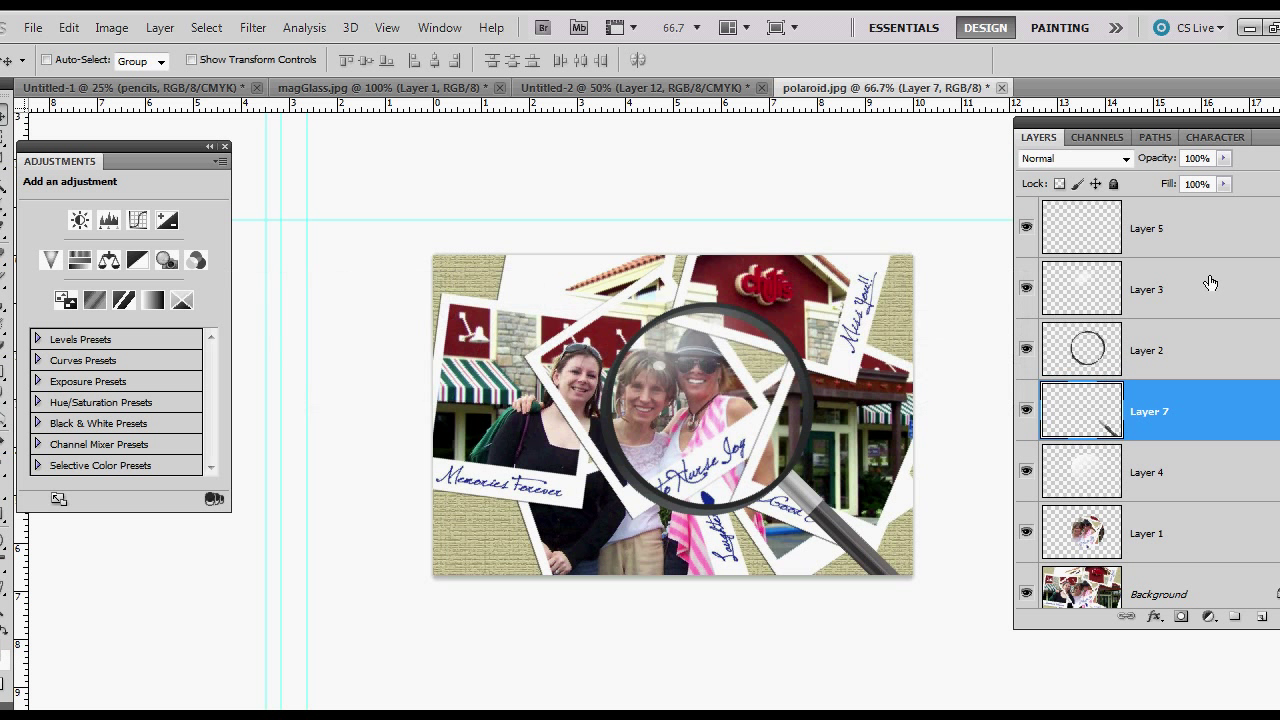
left_click(1197, 365, "ctrl")
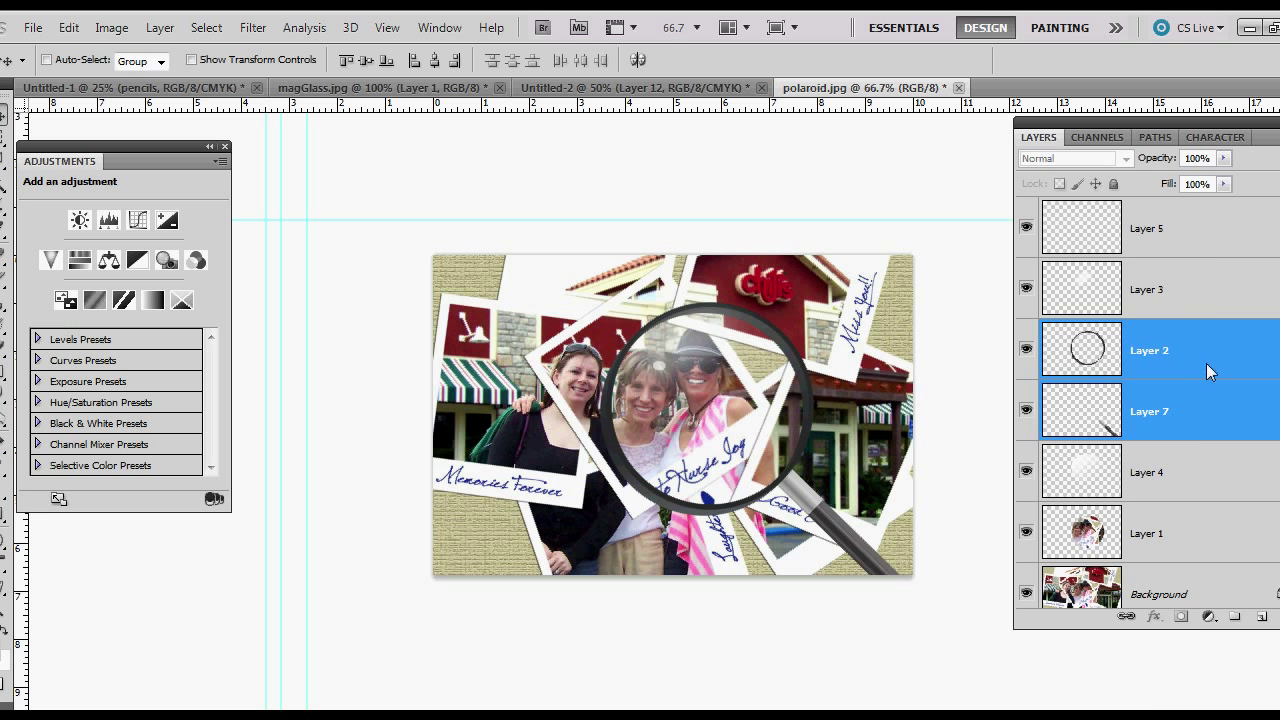
right_click(1208, 388)
left_click(1142, 690)
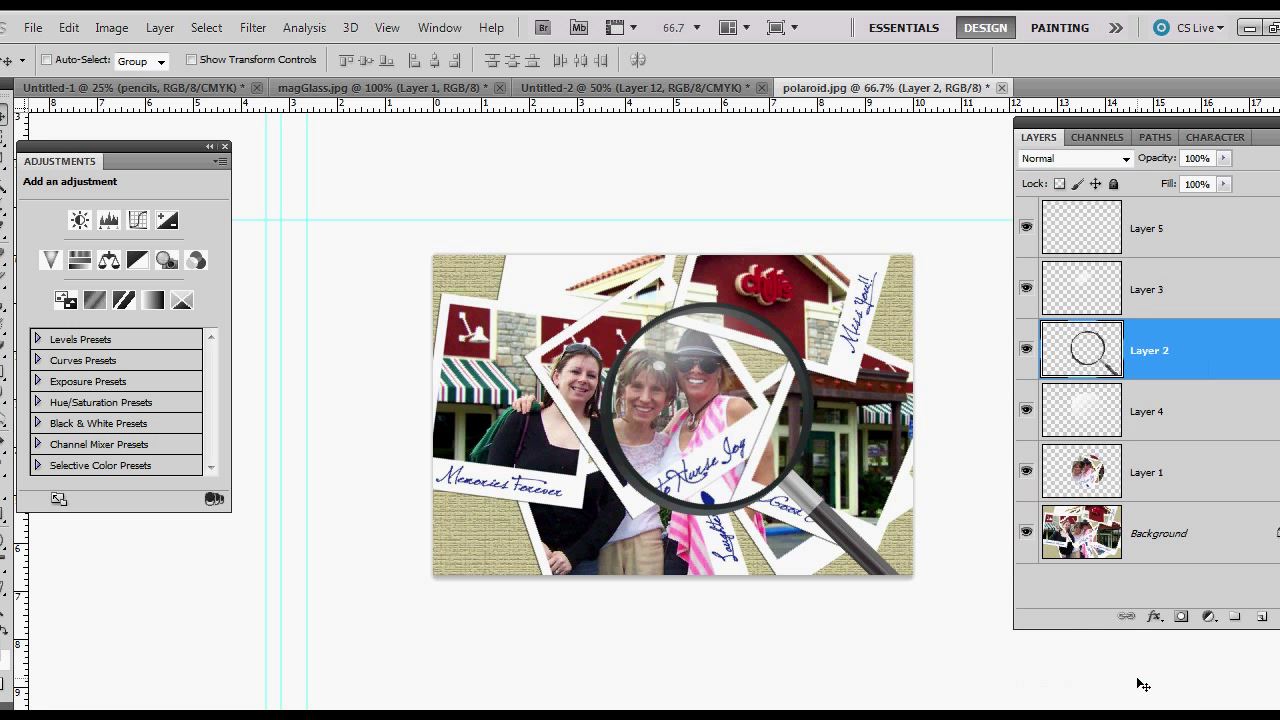
Add a drop shadow to the merged ring and handle with distance 4 px, spread 5% and size 10 px
left_click(1155, 617)
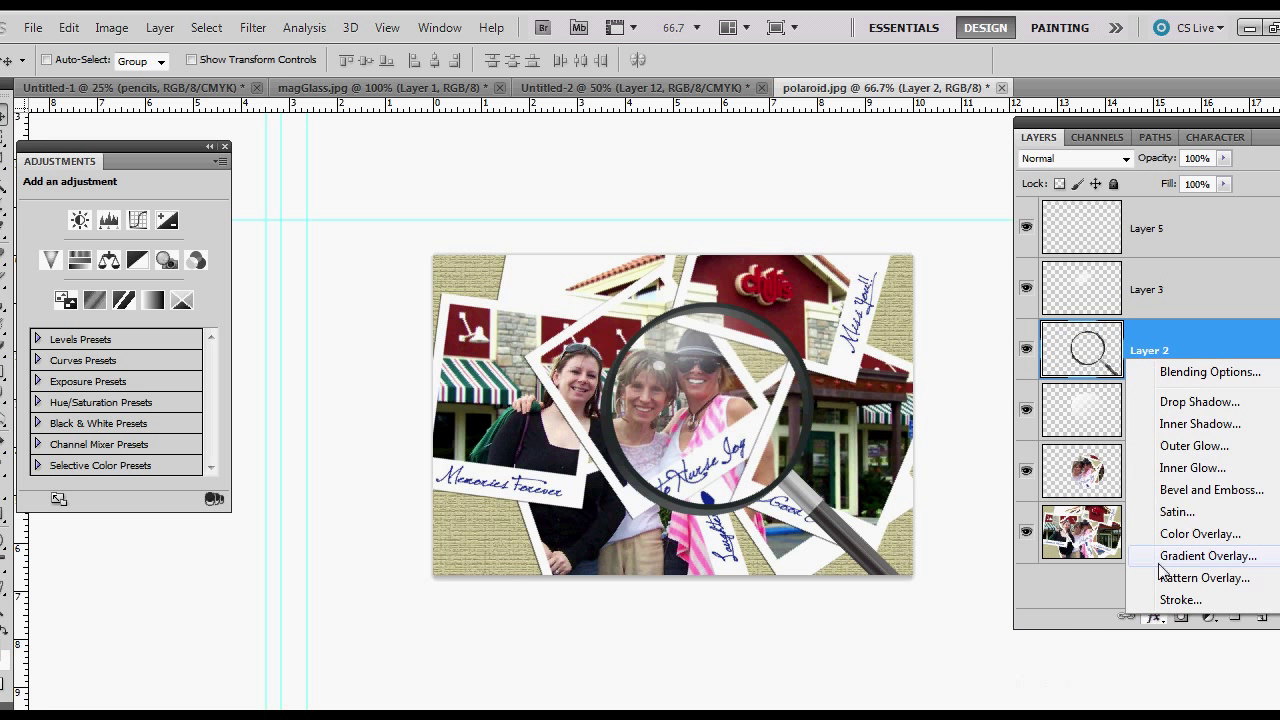
left_click(1185, 401)
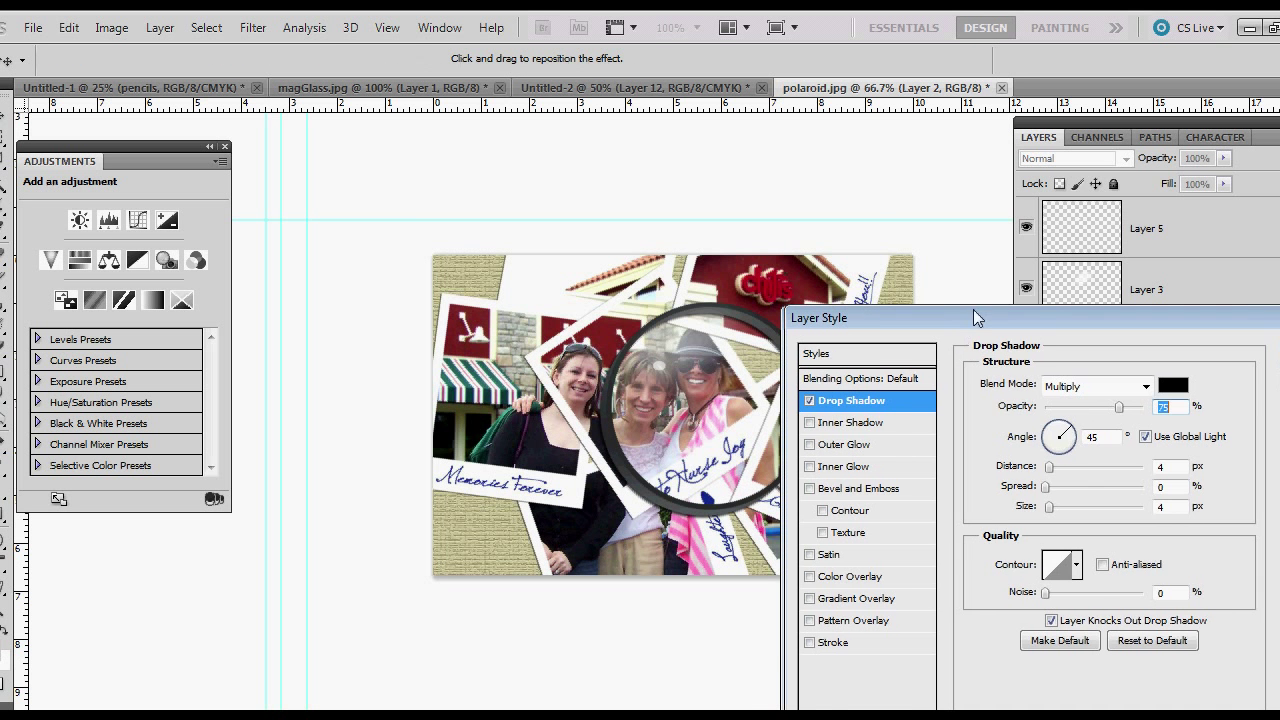
left_click_drag(962, 324, 1065, 84)
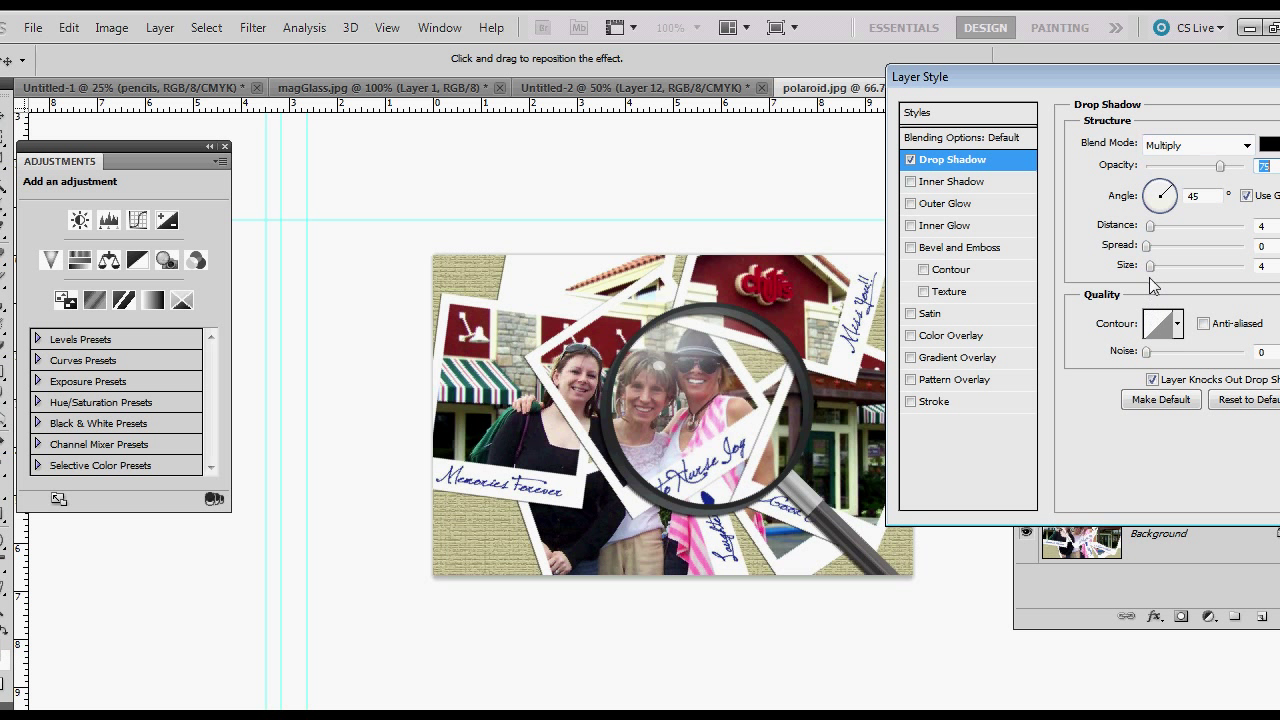
left_click_drag(1150, 229, 1157, 275)
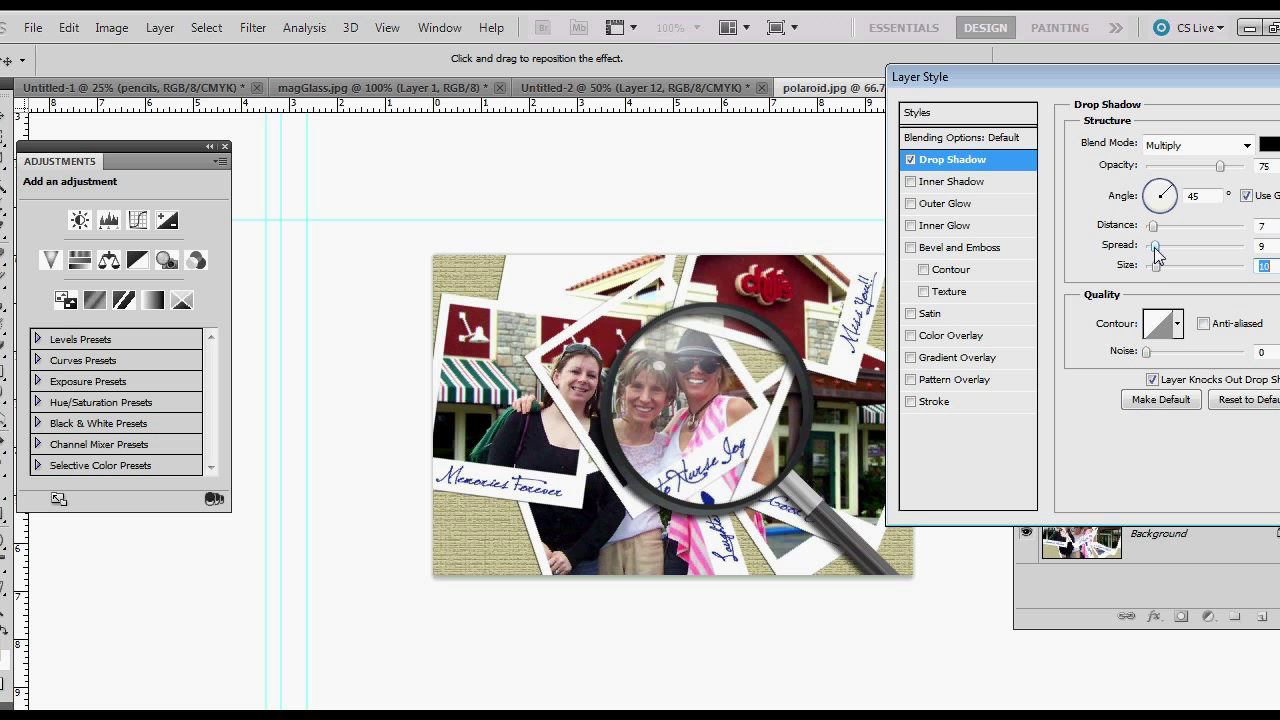
left_click_drag(1155, 248, 1153, 233)
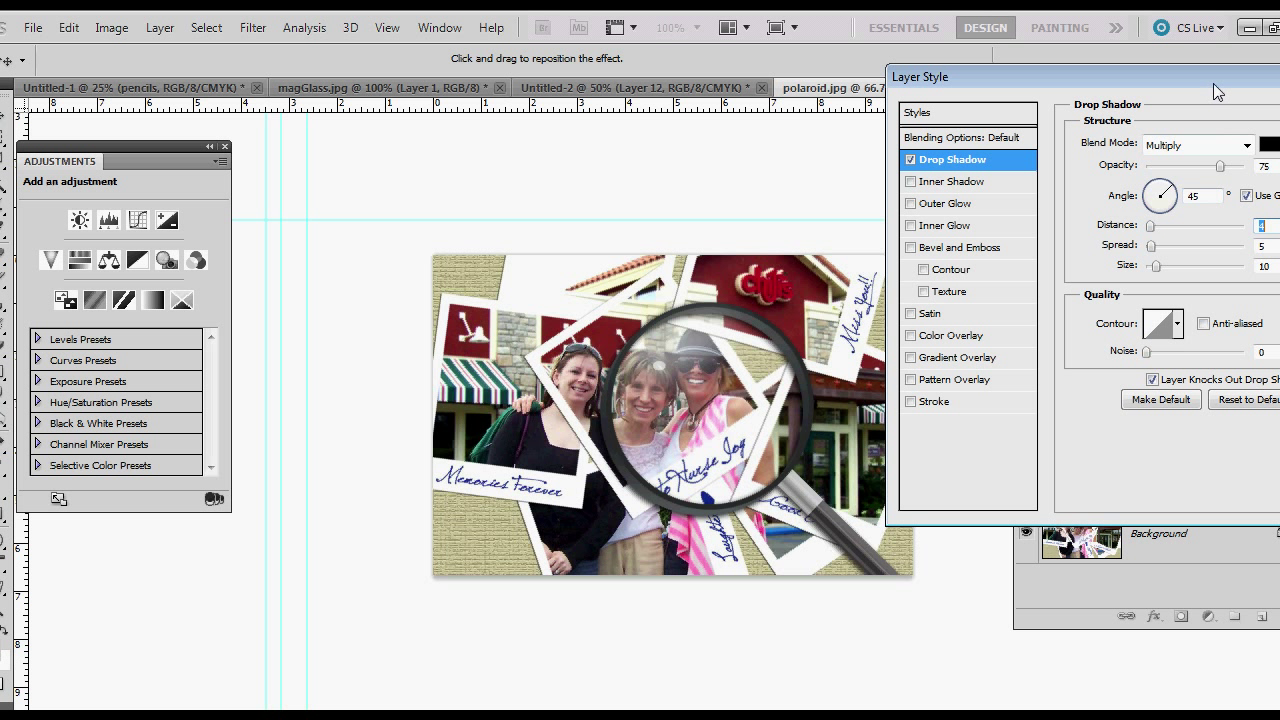
left_click_drag(1211, 86, 1161, 98)
key("Return")
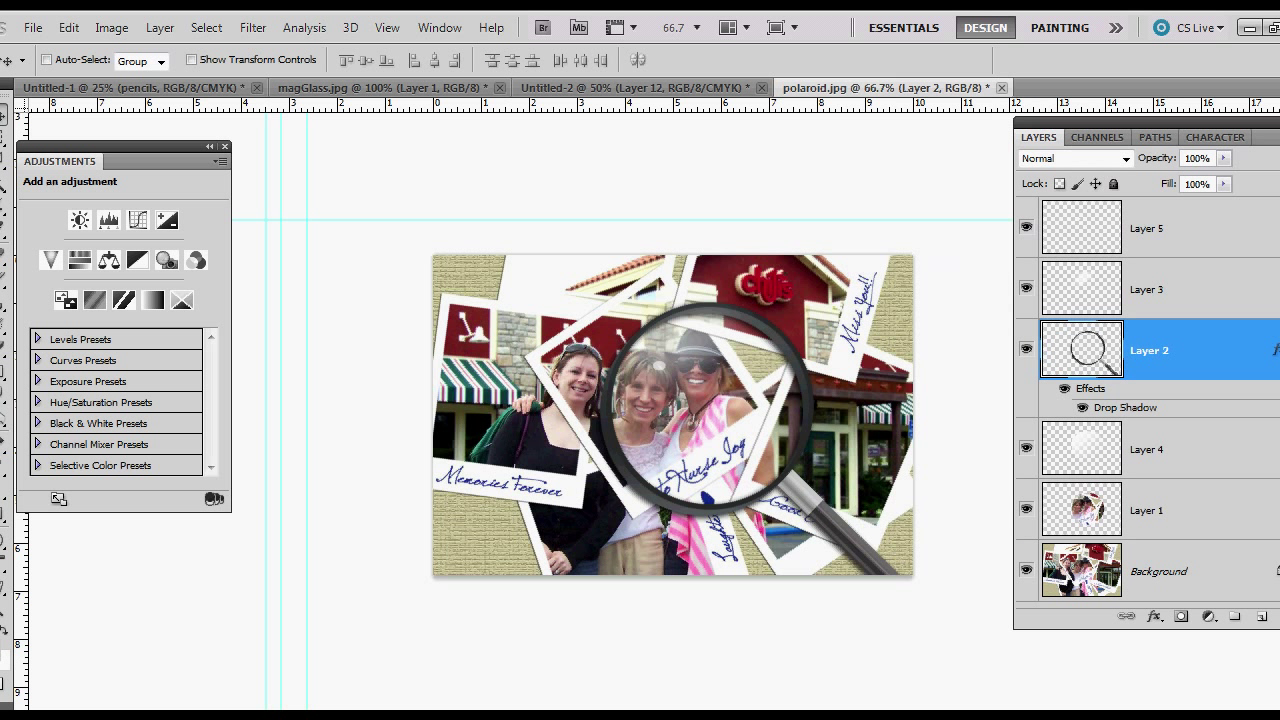
Toggle Layer 2's drop shadow off and on to compare, then soften it to size 4 px and about 56% opacity
left_click(1084, 408)
left_click(1084, 408)
double_click(1112, 410)
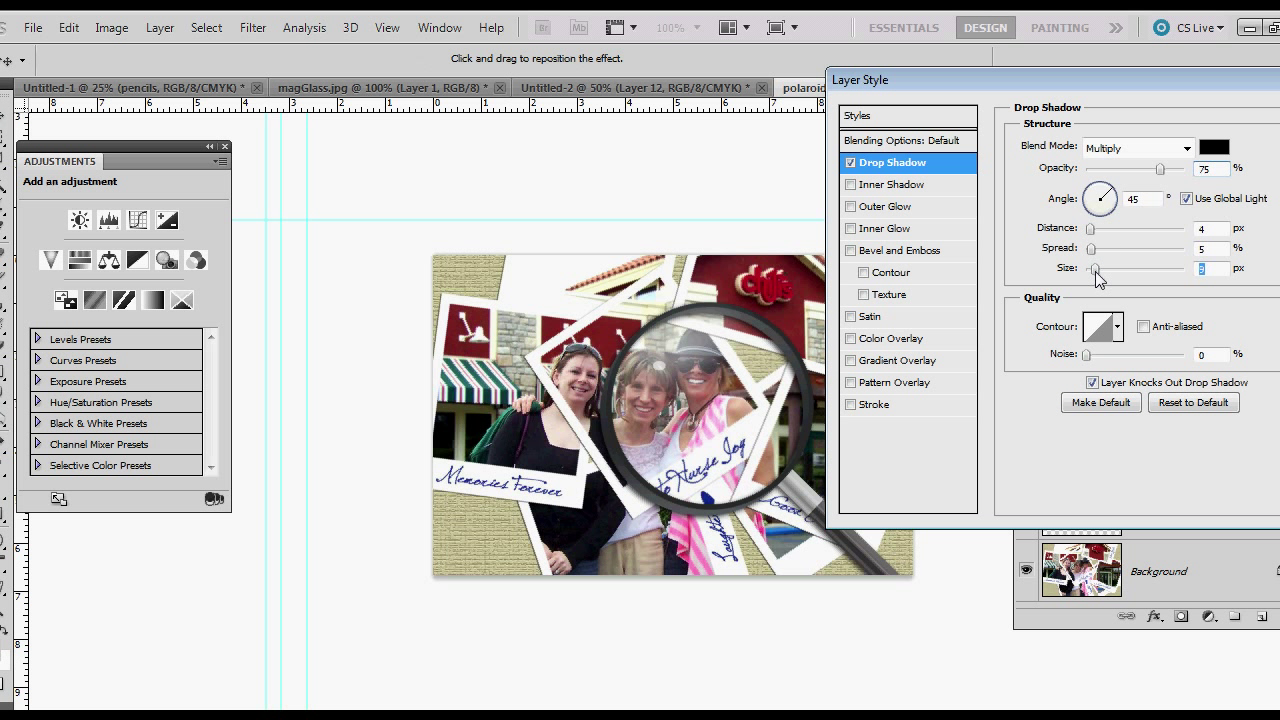
left_click_drag(1096, 271, 1091, 272)
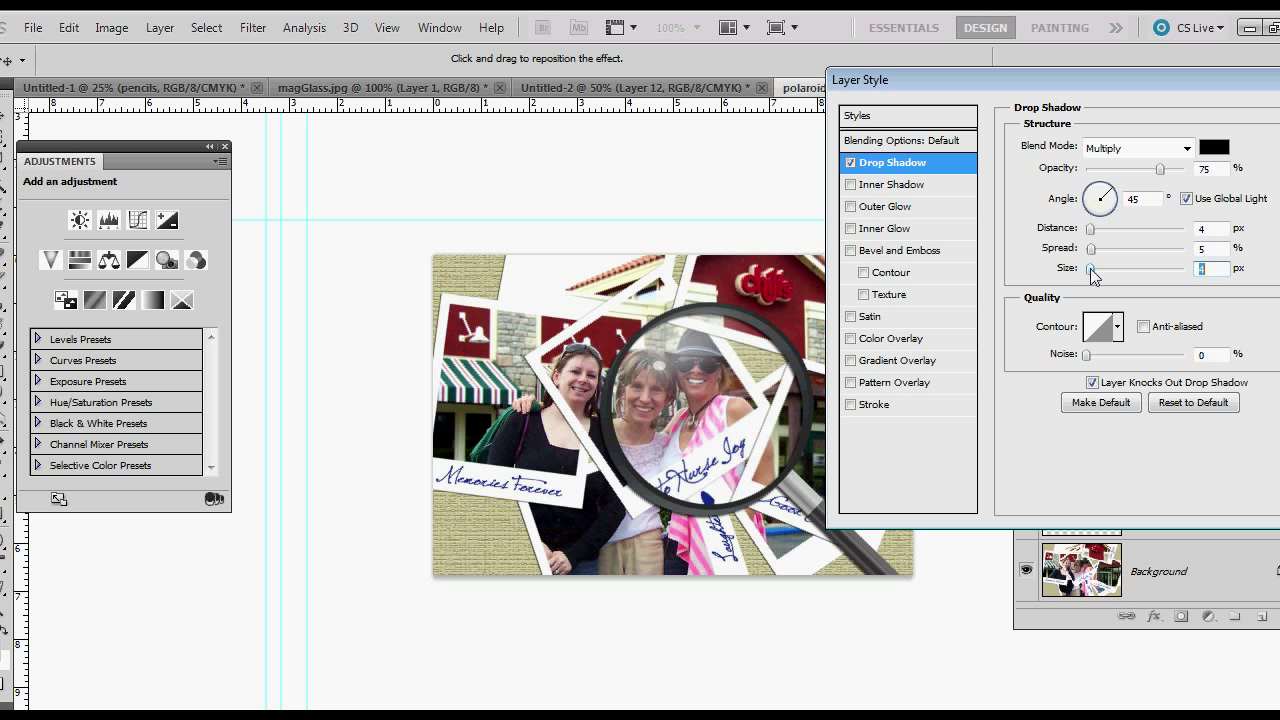
left_click_drag(1160, 170, 1147, 177)
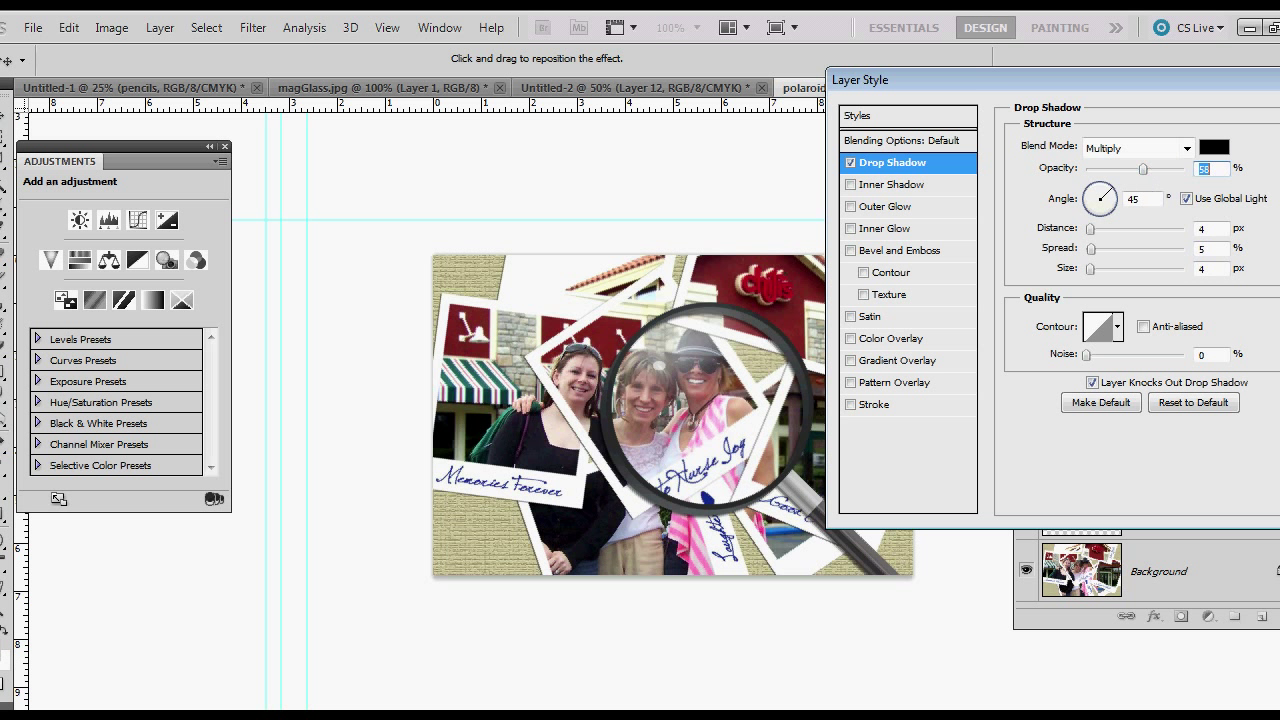
key("Return")
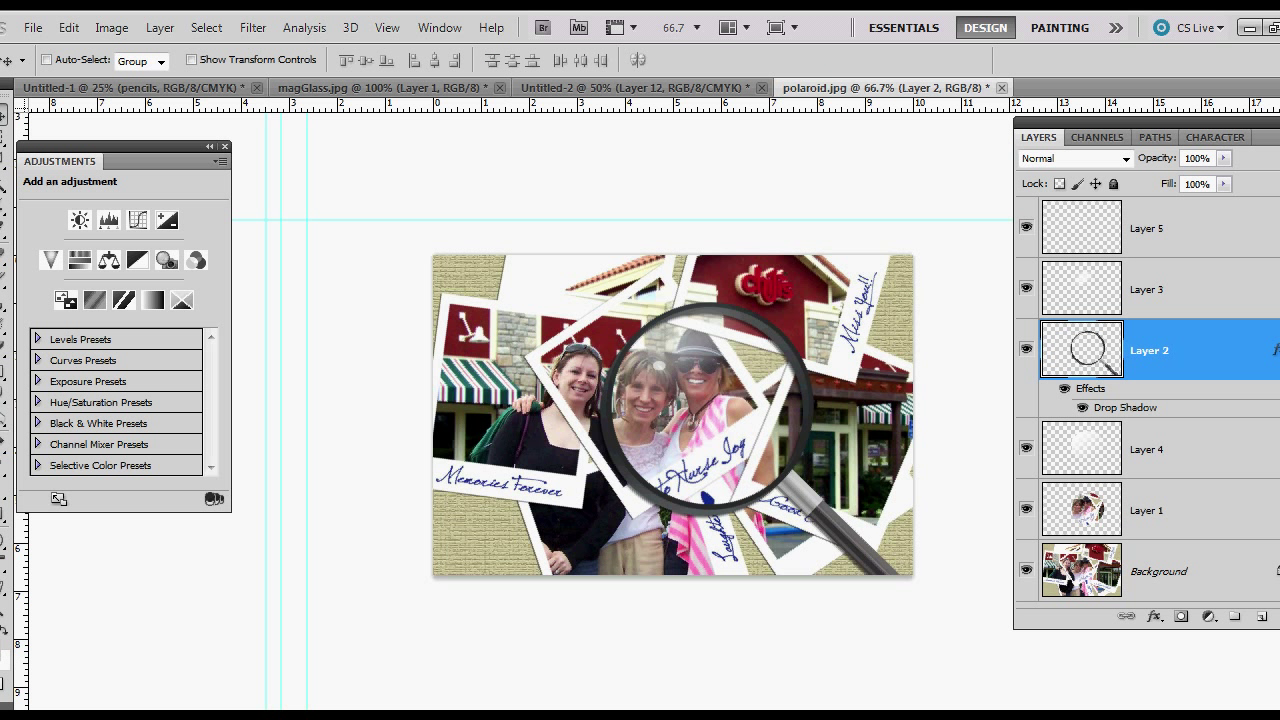